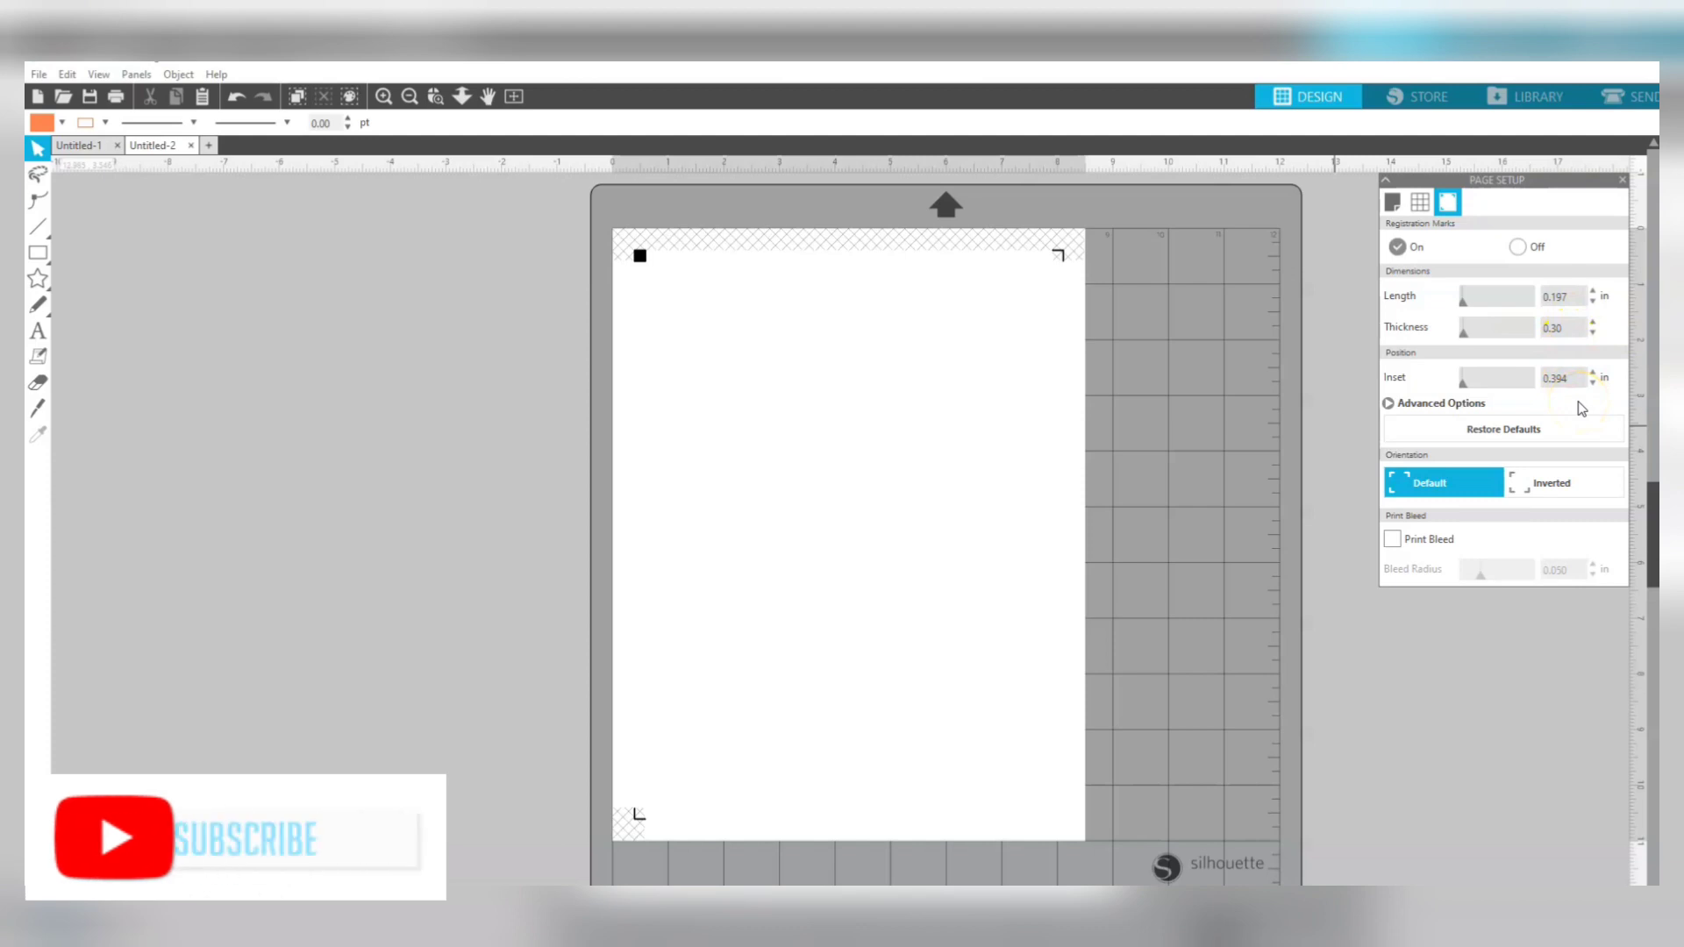
# Bring the round pumpkin spice cocoa bomb sticker image from Downloads into the document and move it inside the registration marks.
pyautogui.click(35, 75)
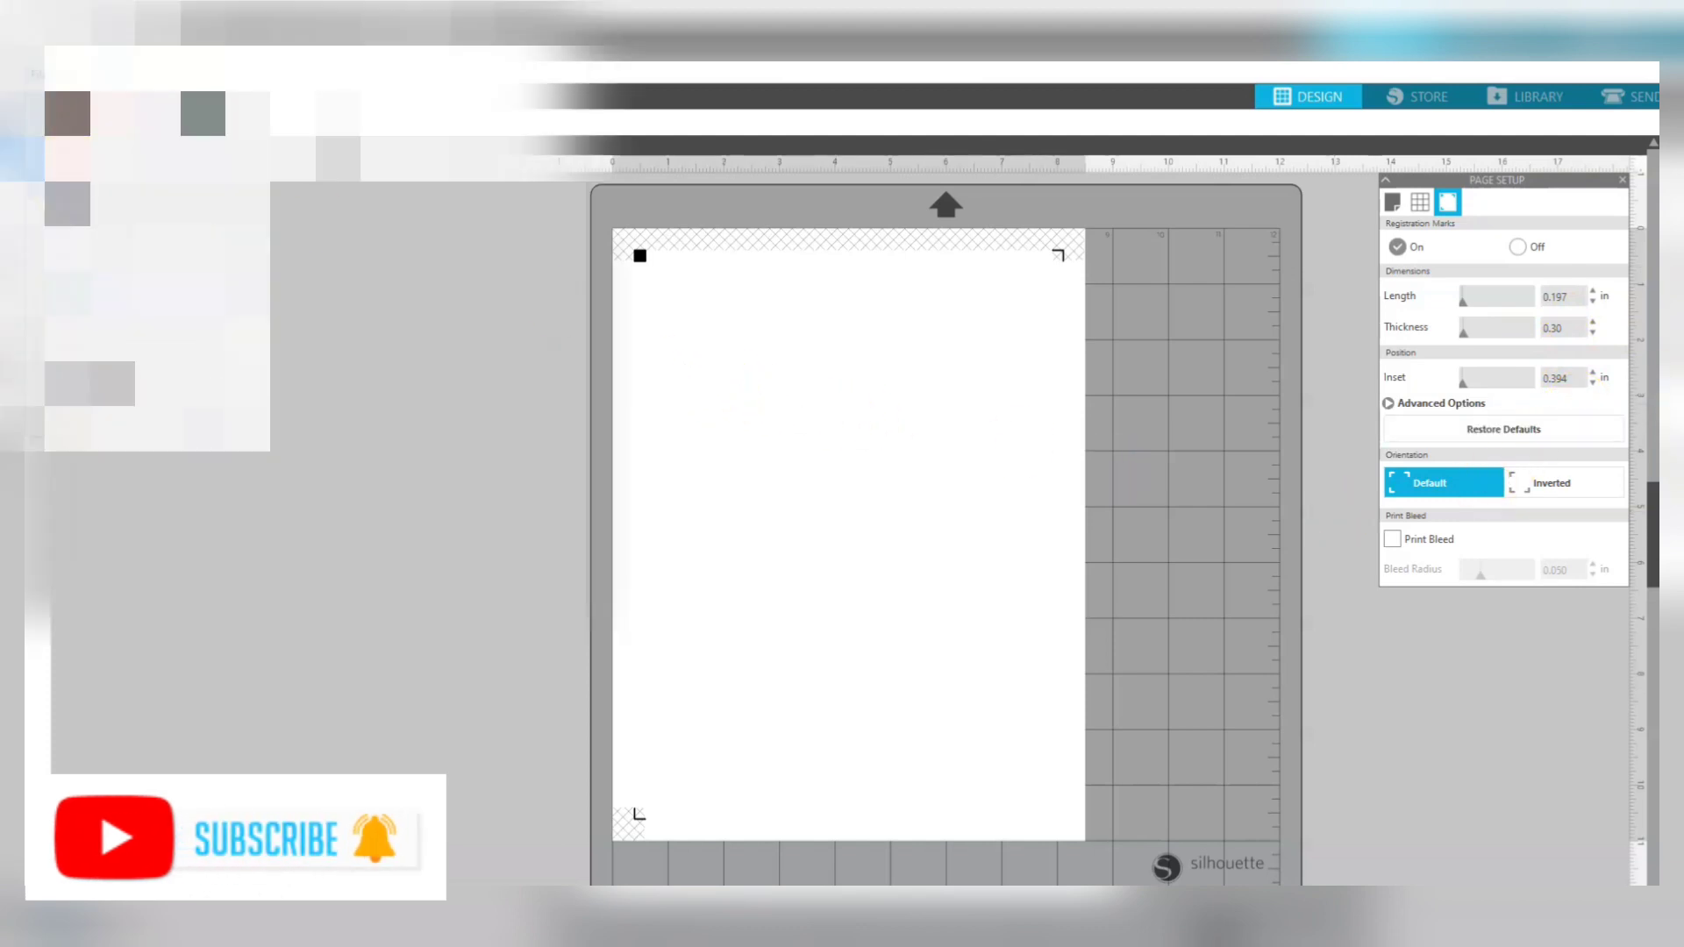
pyautogui.click(105, 200)
pyautogui.click(263, 234)
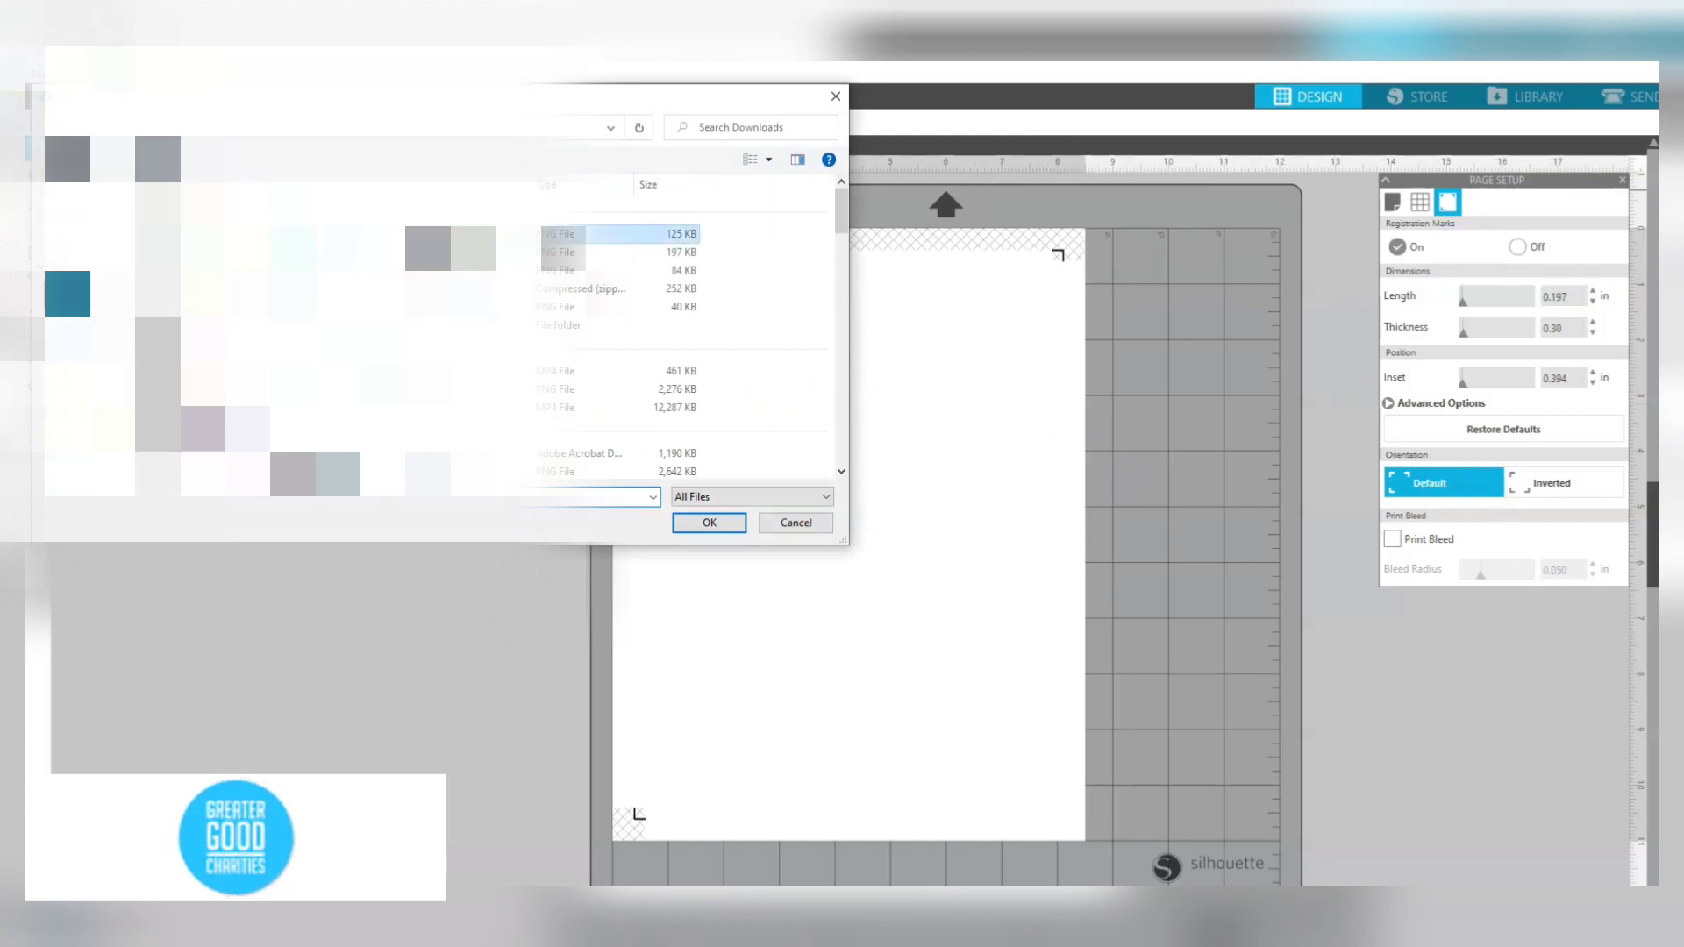
pyautogui.click(706, 523)
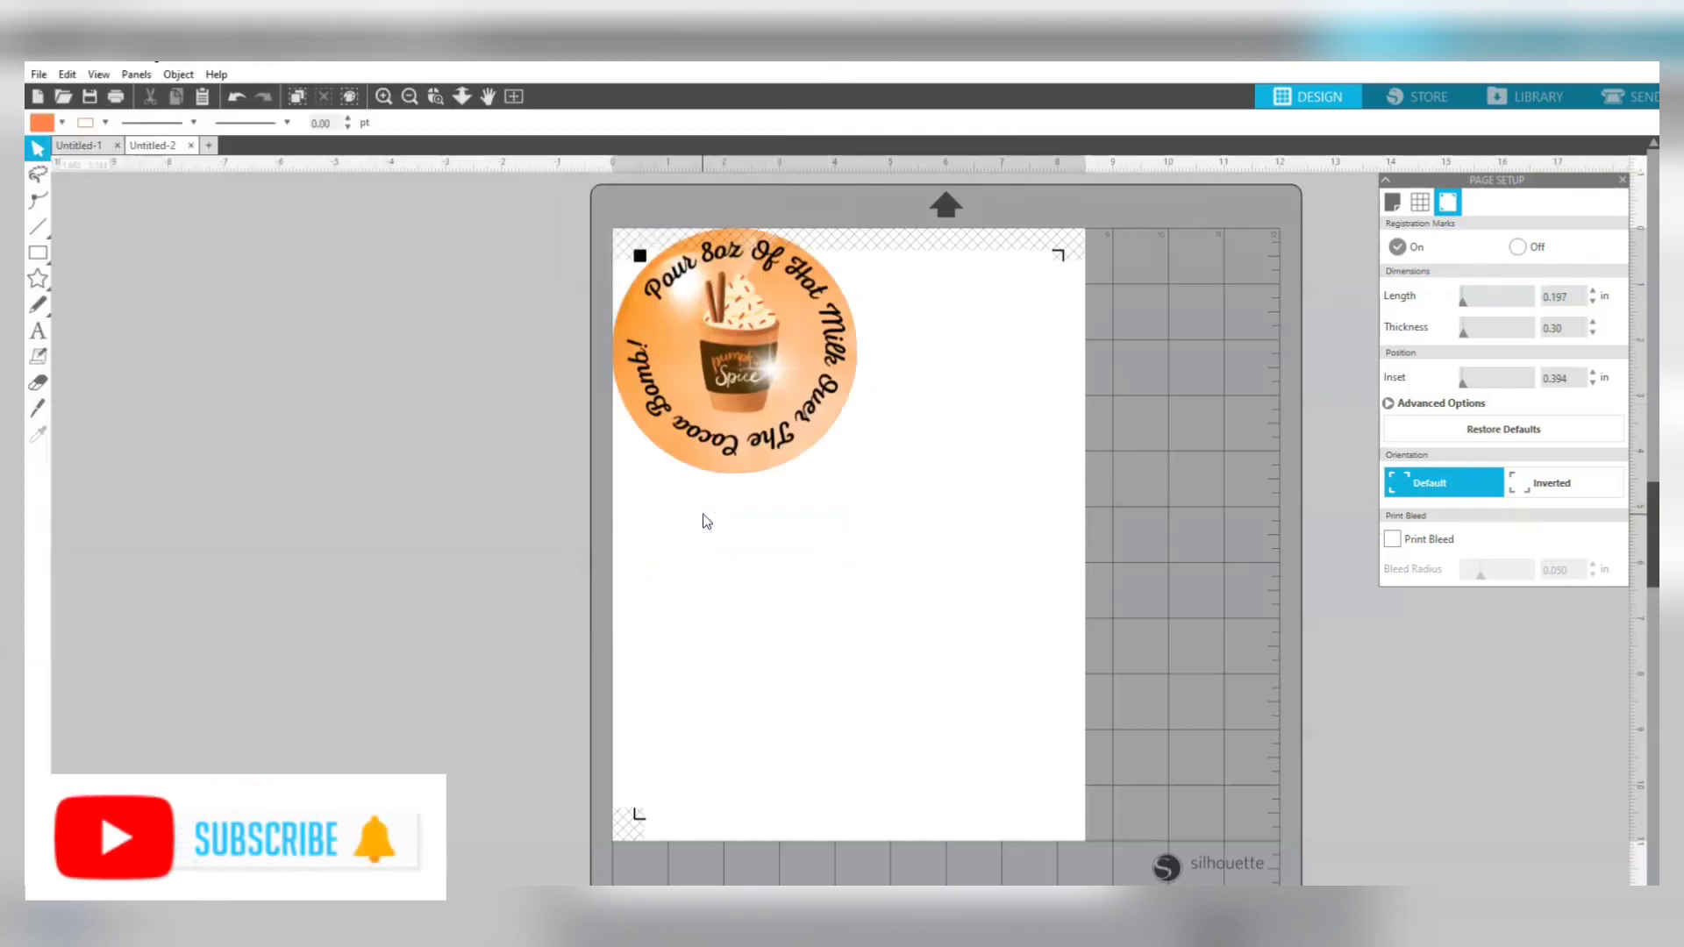
pyautogui.moveTo(695, 397); pyautogui.dragTo(721, 431)
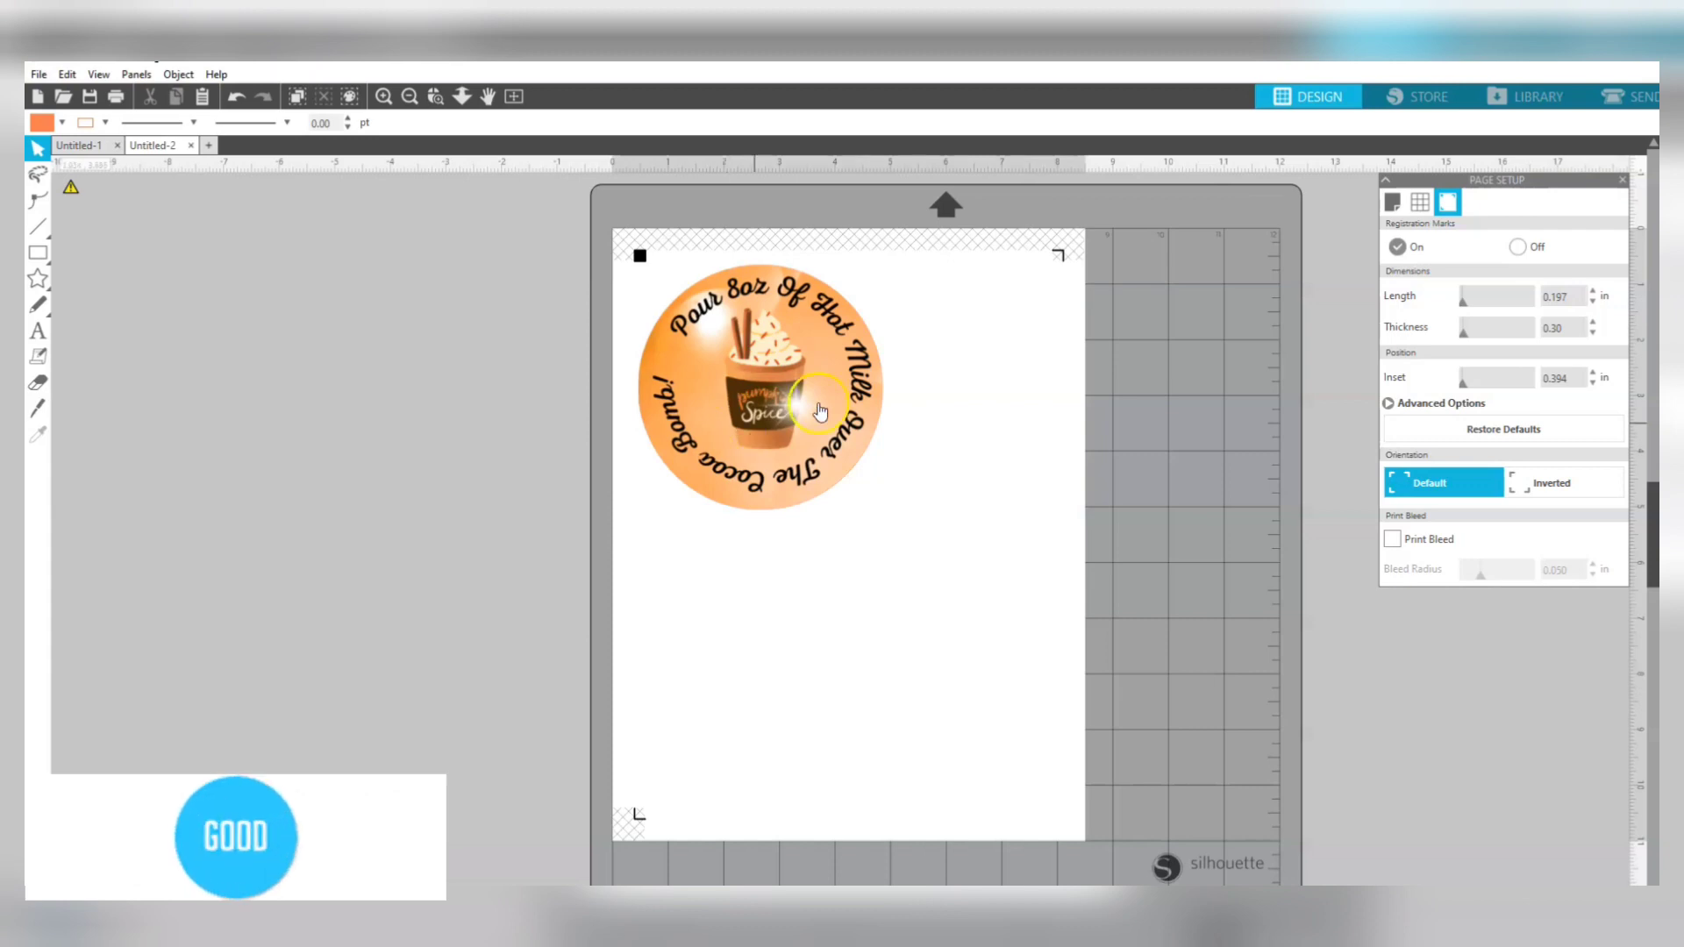
# Resize the sticker image proportionally to a width of 1.700 in.
pyautogui.click(761, 346)
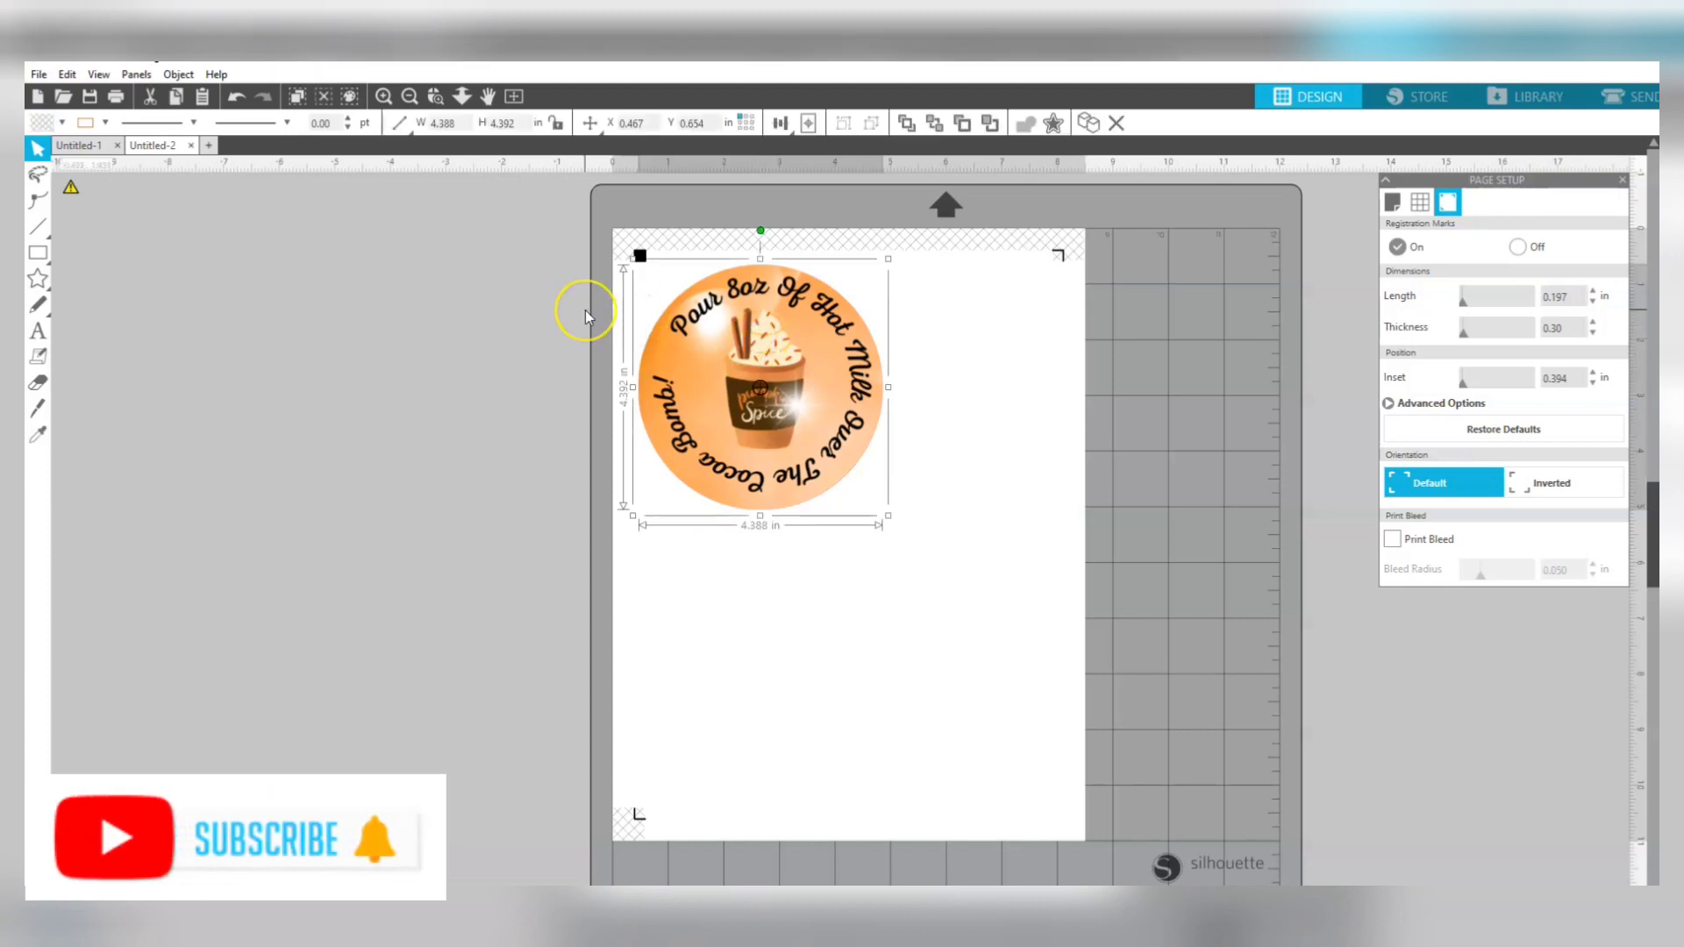
pyautogui.click(745, 364)
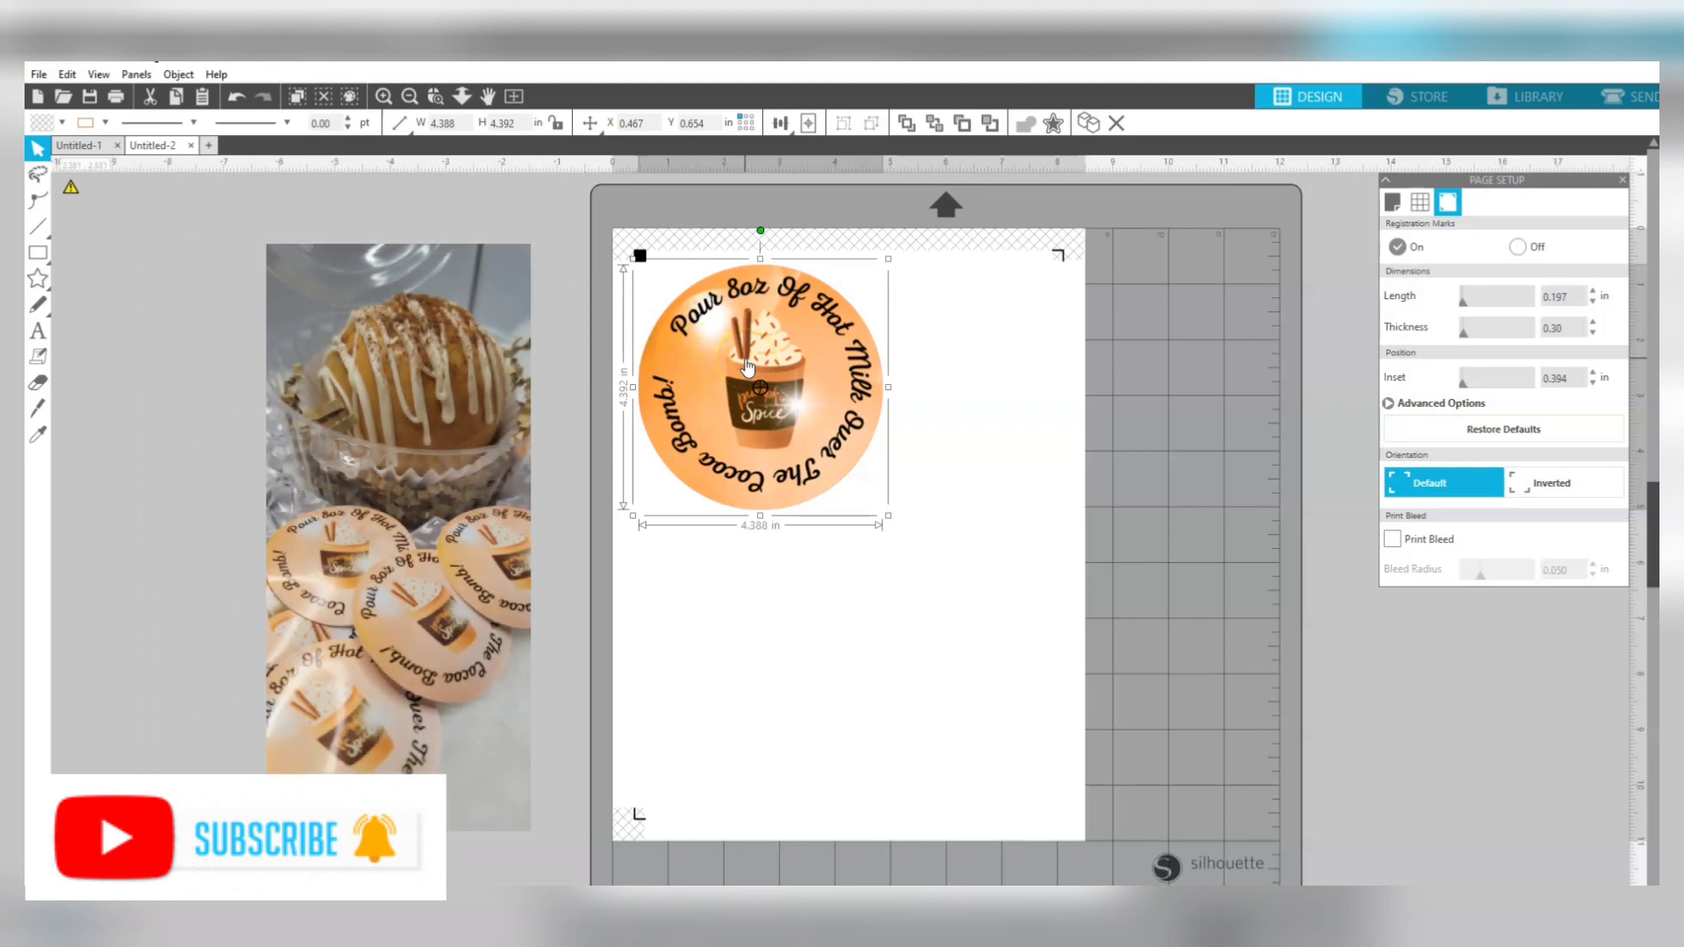
pyautogui.click(451, 124)
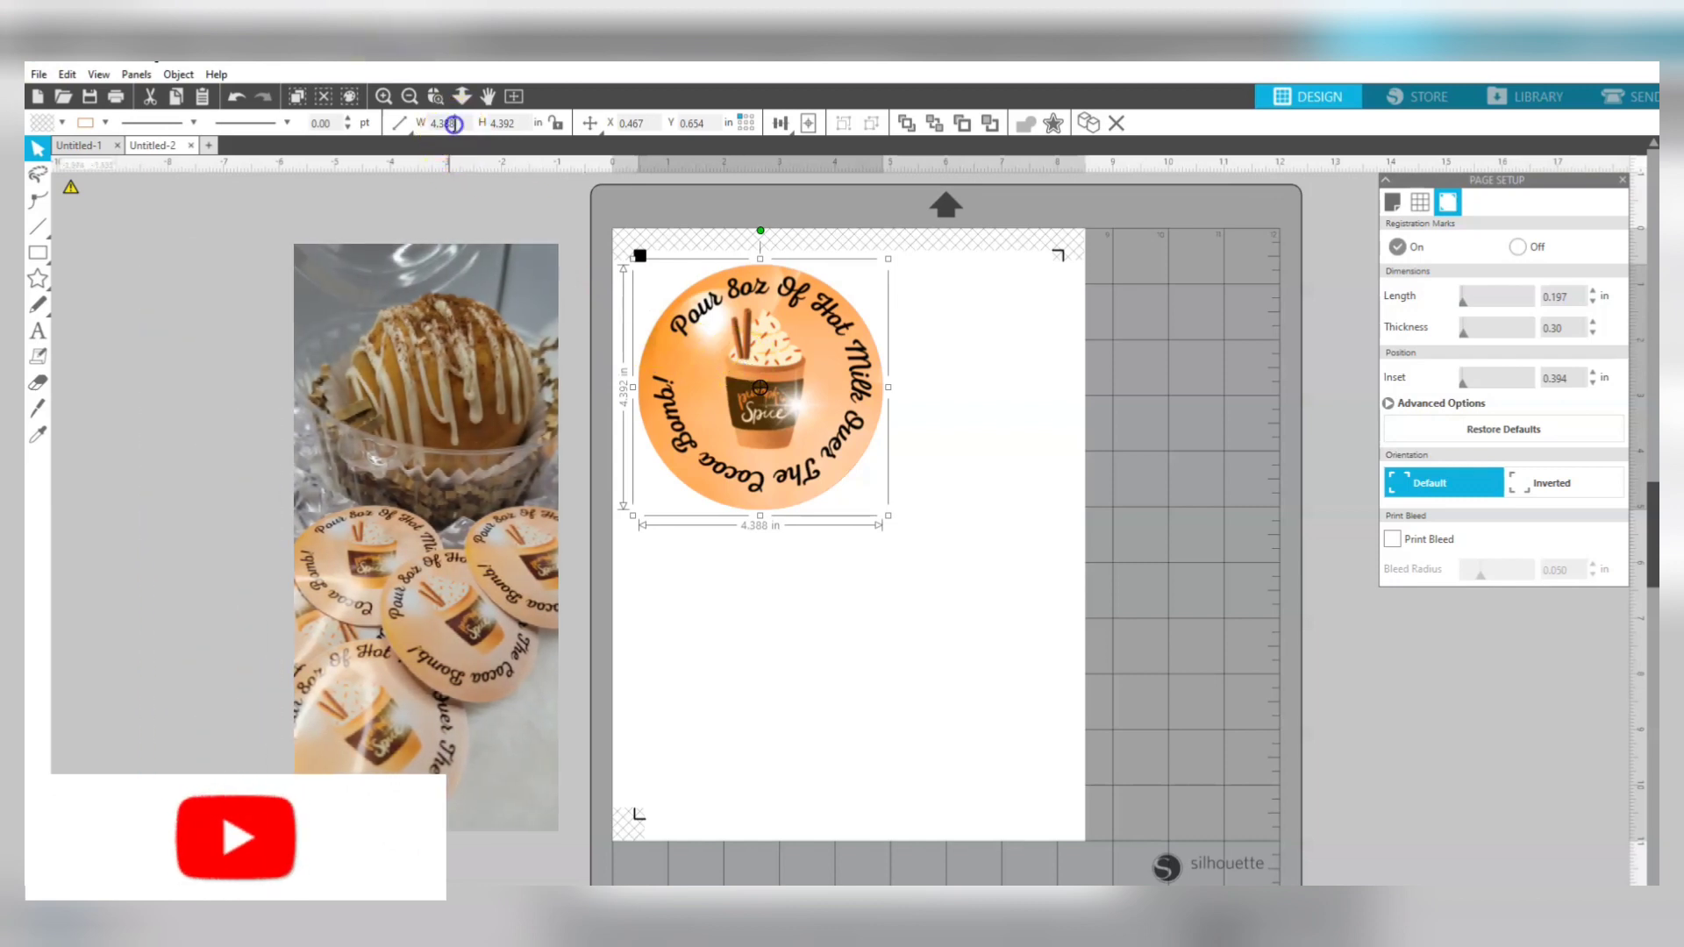
pyautogui.press('BackSpace')
pyautogui.press('BackSpace')
pyautogui.press('BackSpace')
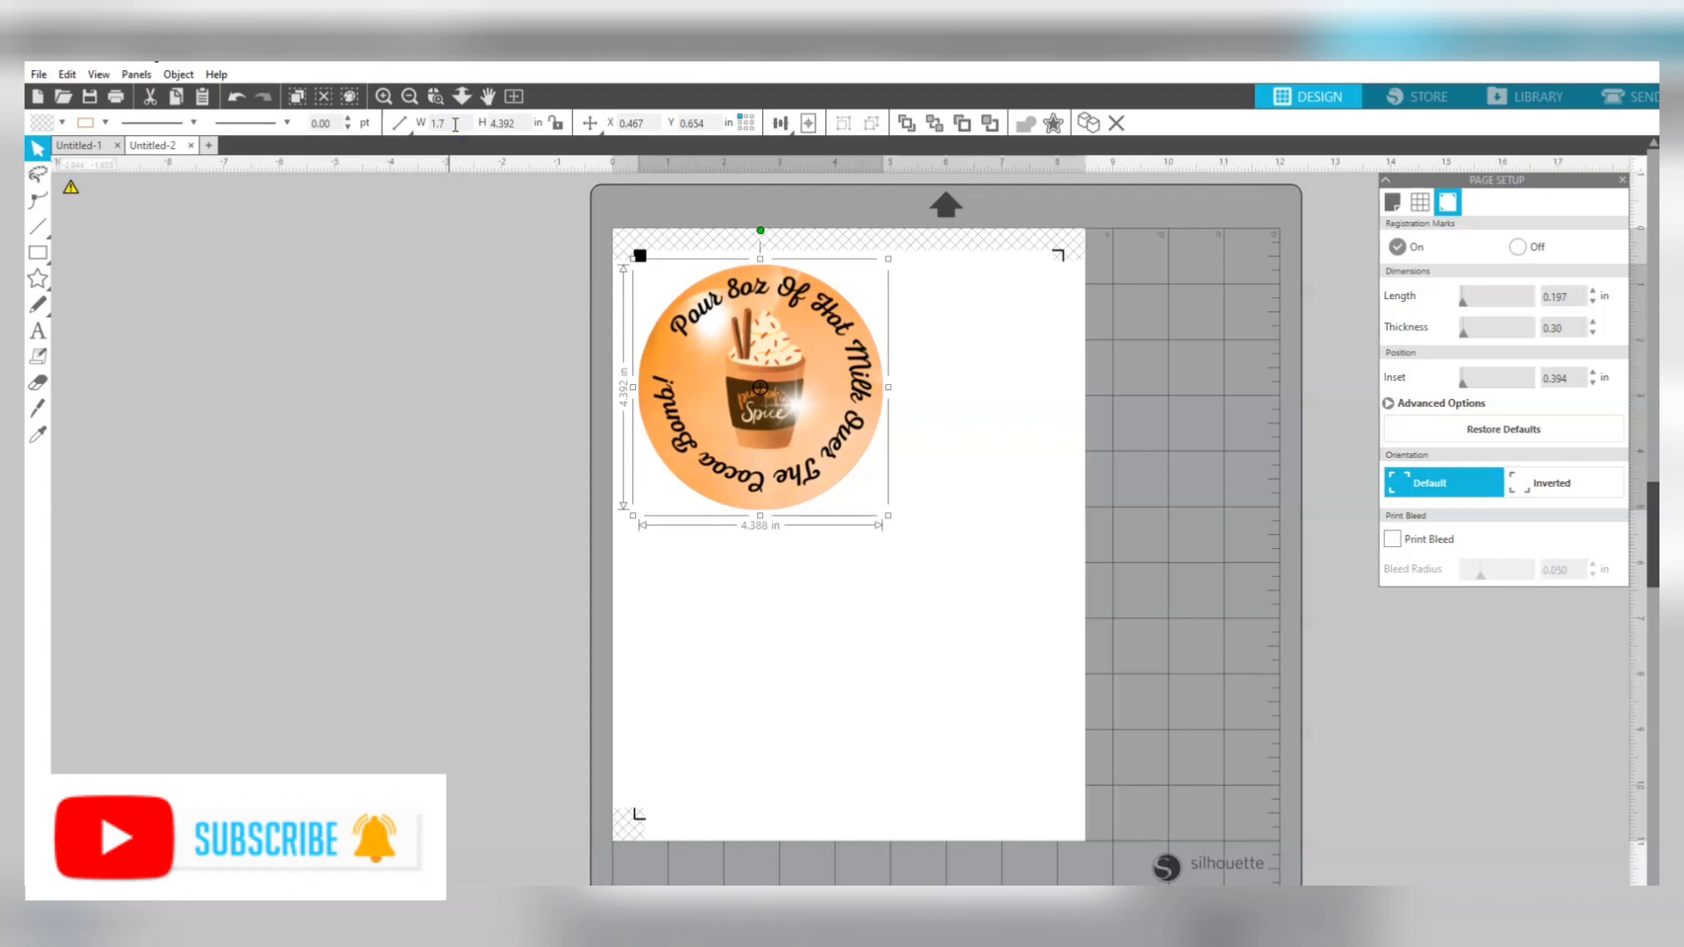
pyautogui.write('1.700')
pyautogui.press('Return')
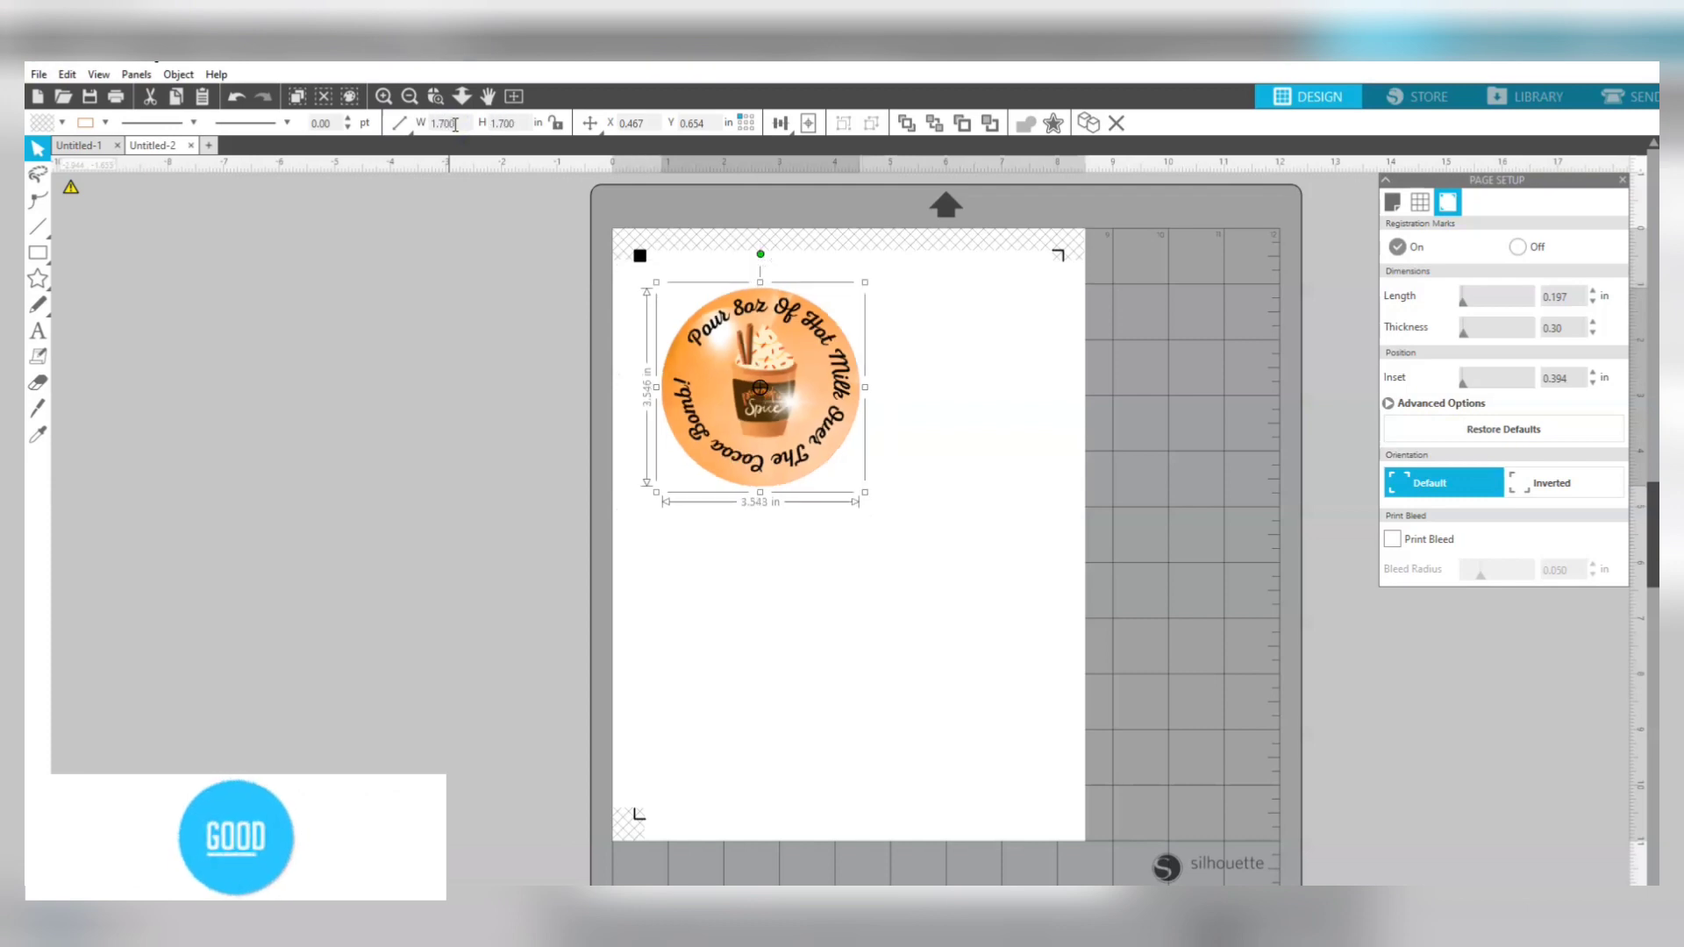
# Move the resized sticker into the page's upper-left corner, just clear of the square registration mark.
pyautogui.moveTo(759, 431); pyautogui.dragTo(699, 360)
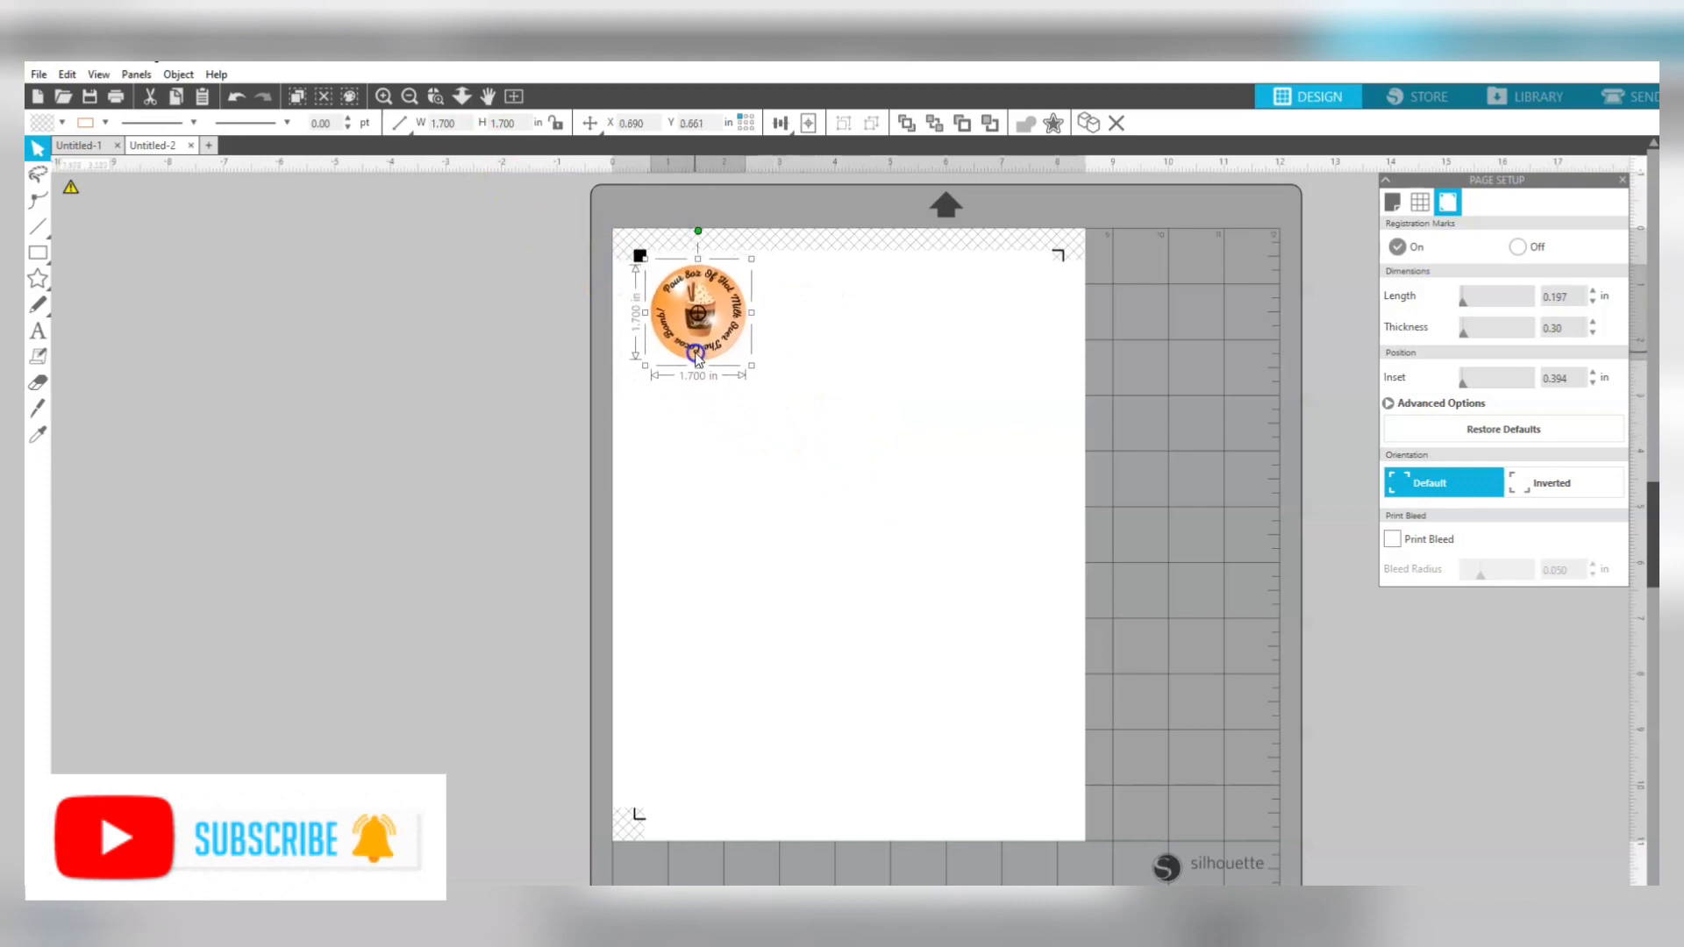
pyautogui.click(531, 383)
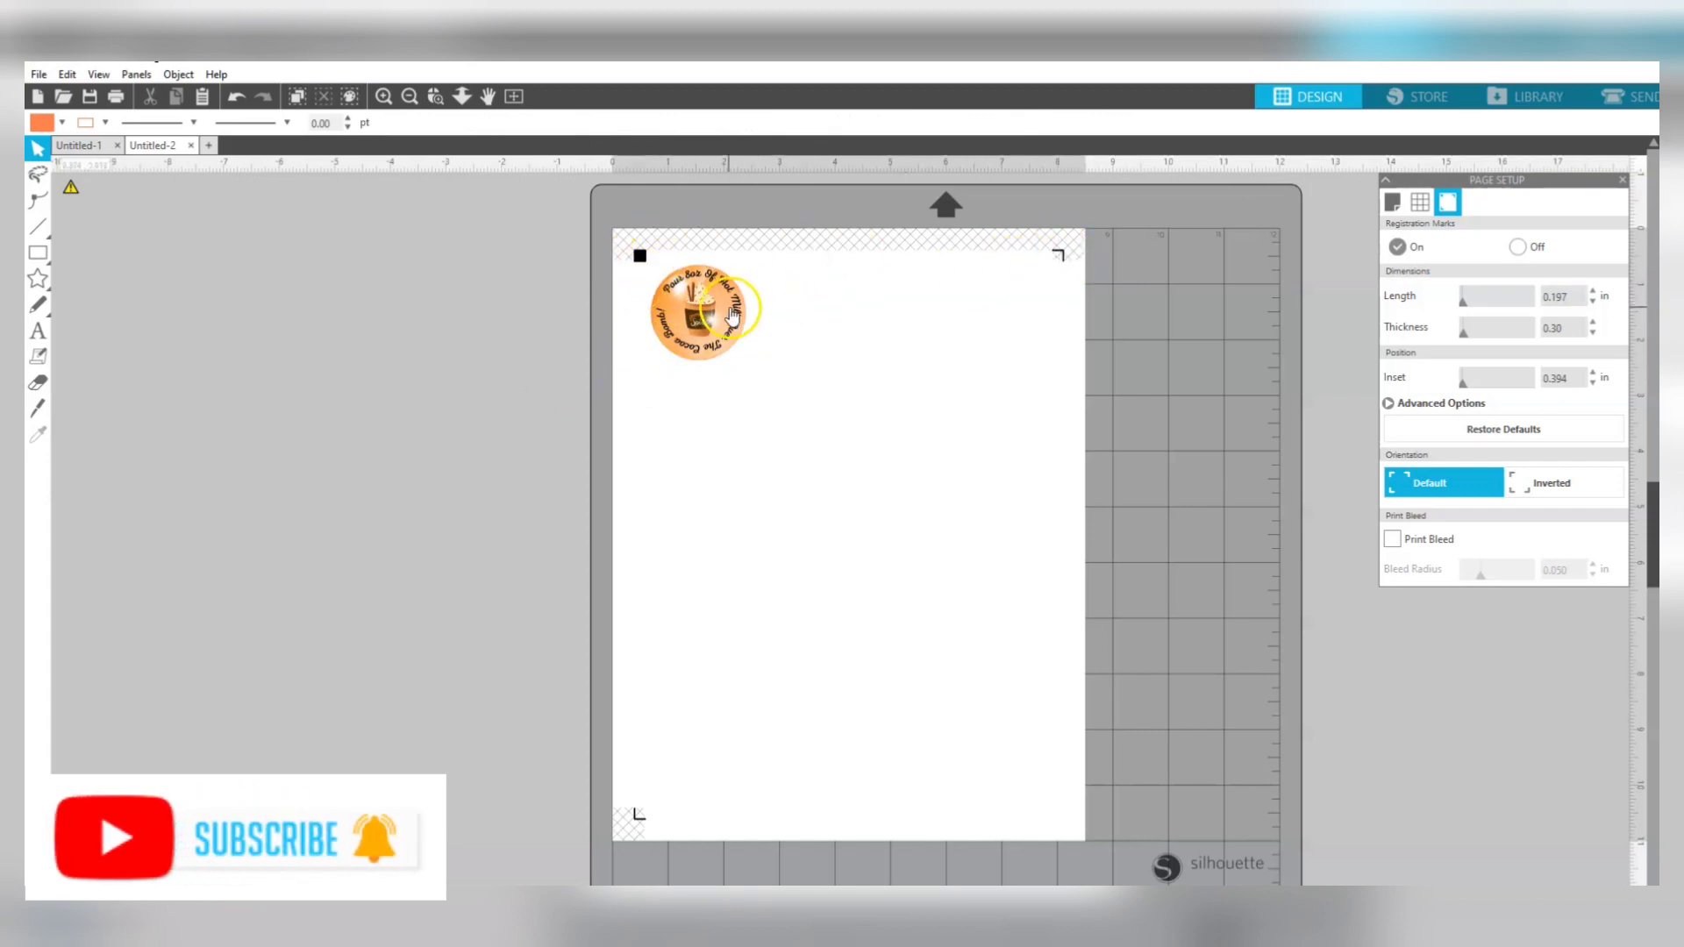
pyautogui.moveTo(715, 321); pyautogui.dragTo(724, 322)
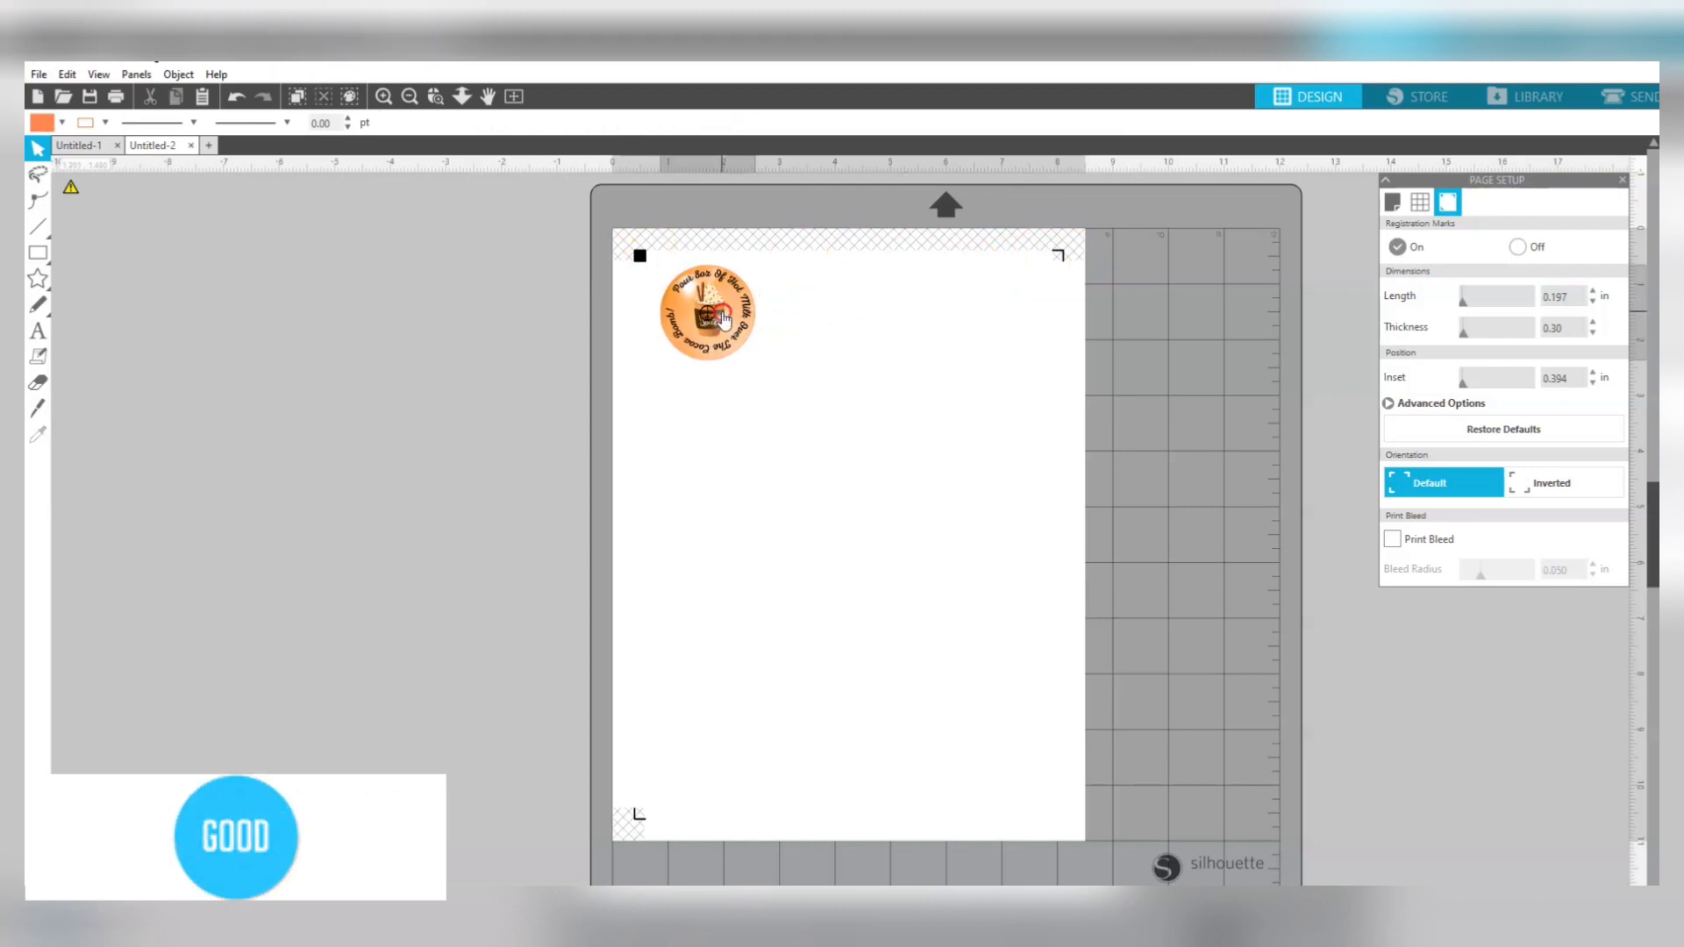
# Duplicate the sticker three times and place the copies side by side to form a row of four across the page.
pyautogui.rightClick(724, 314)
pyautogui.click(774, 444)
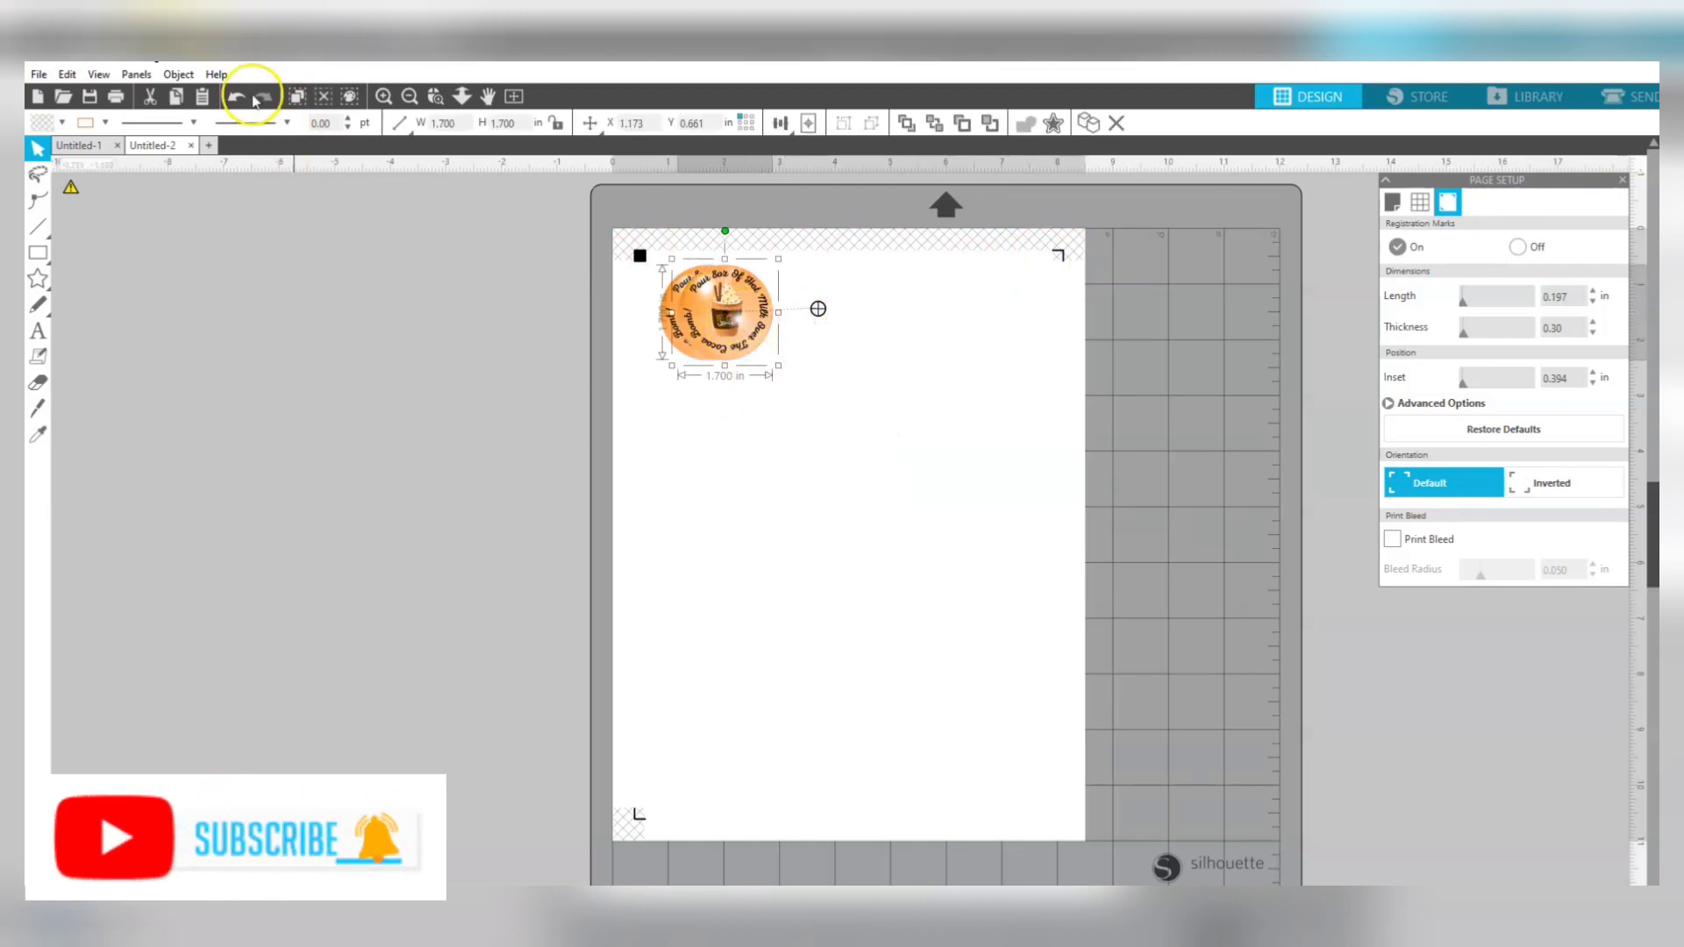
pyautogui.moveTo(706, 327); pyautogui.dragTo(782, 326)
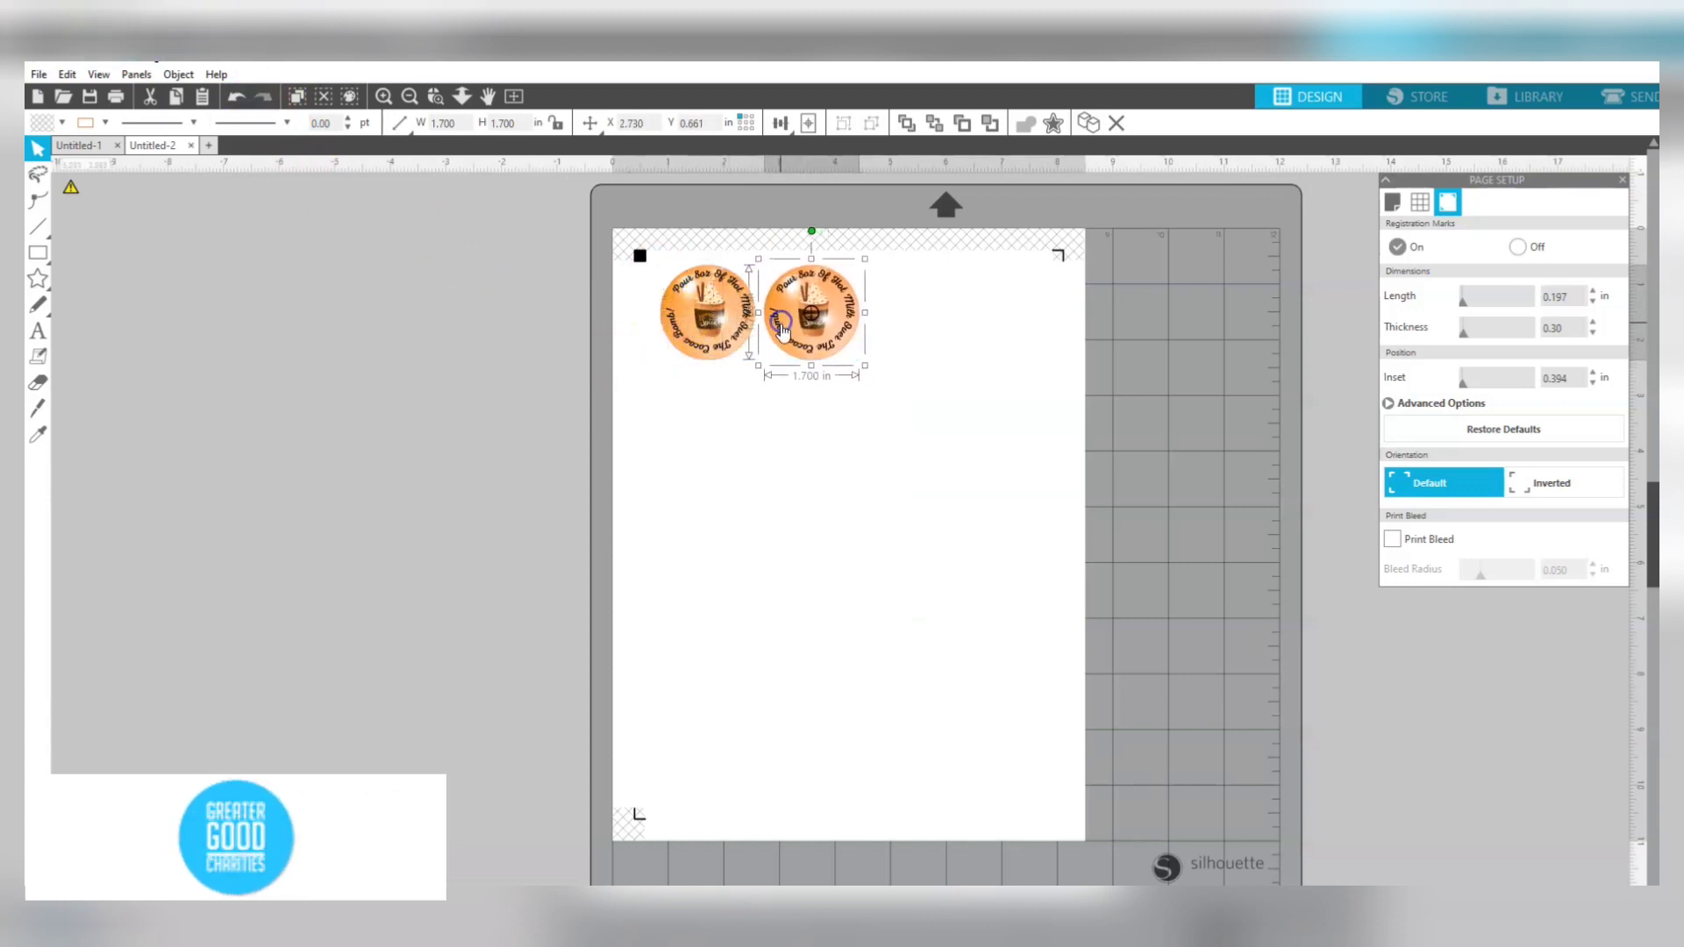
pyautogui.rightClick(811, 333)
pyautogui.click(862, 470)
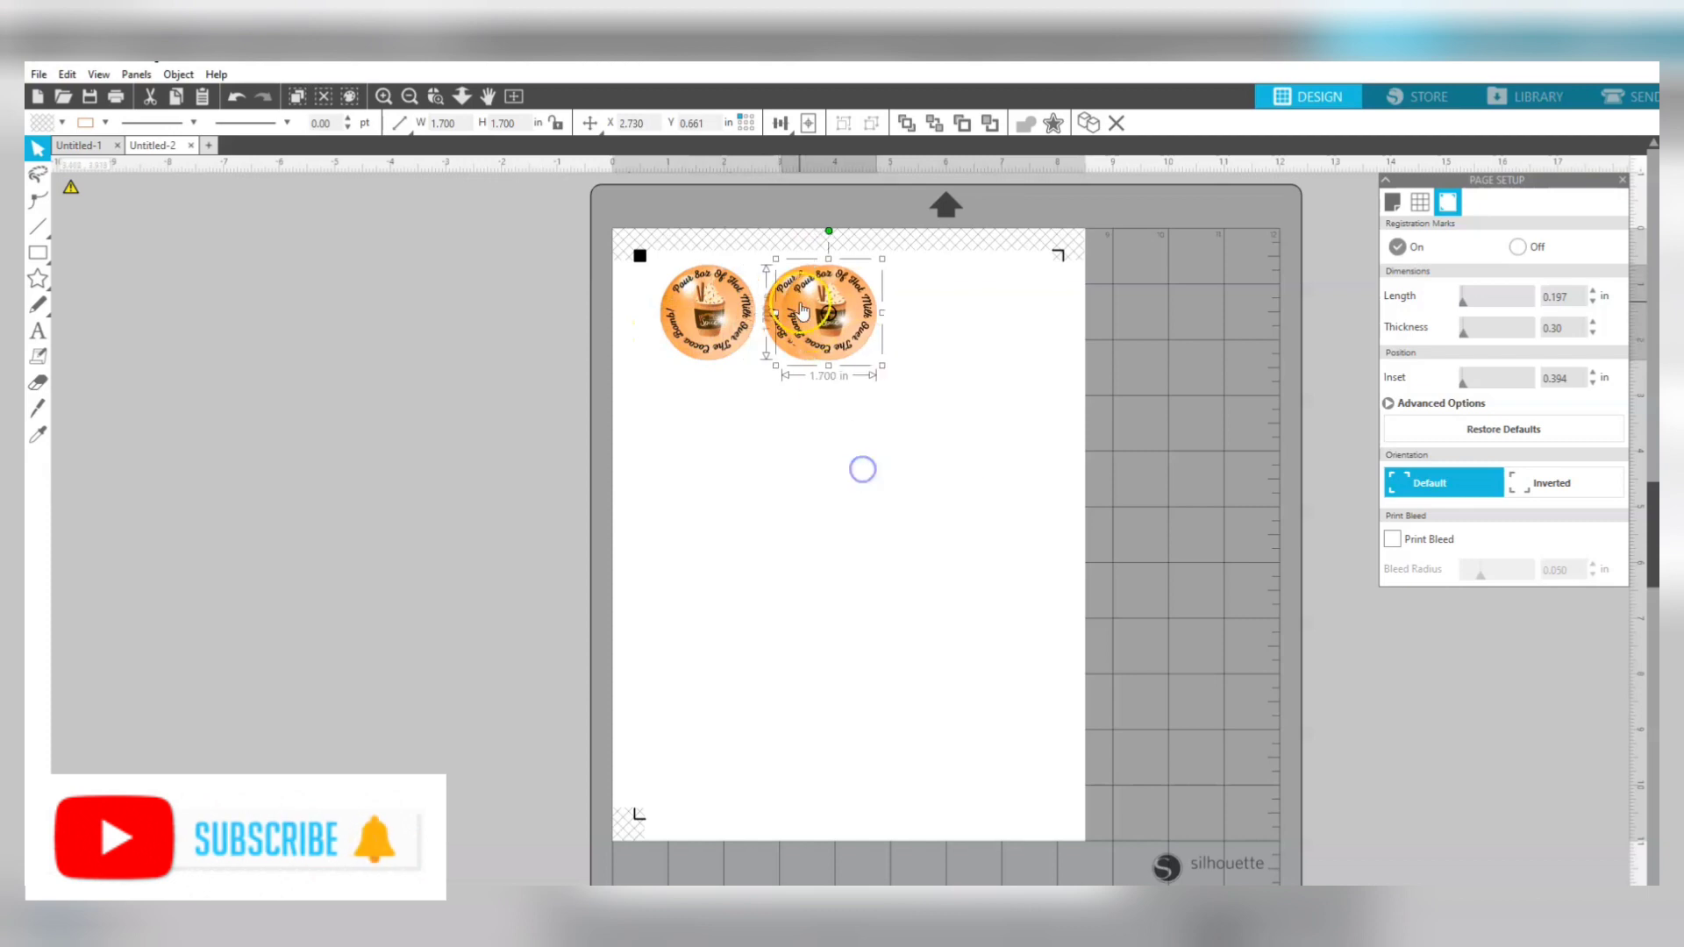
pyautogui.moveTo(797, 338); pyautogui.dragTo(882, 333)
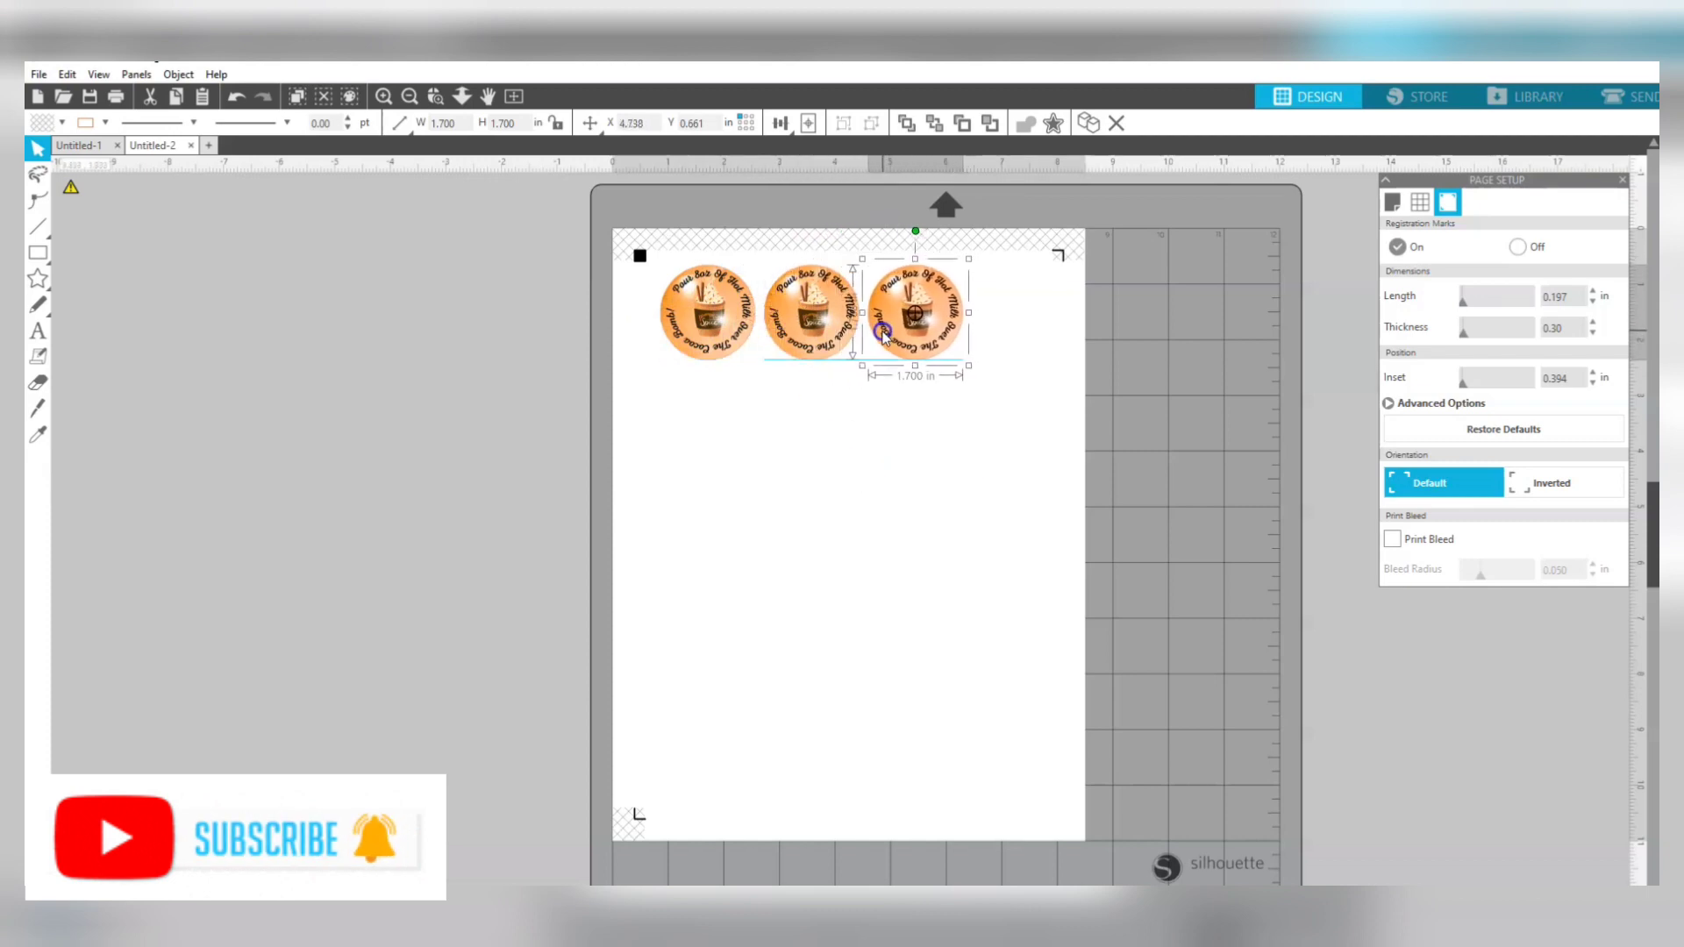
pyautogui.rightClick(883, 334)
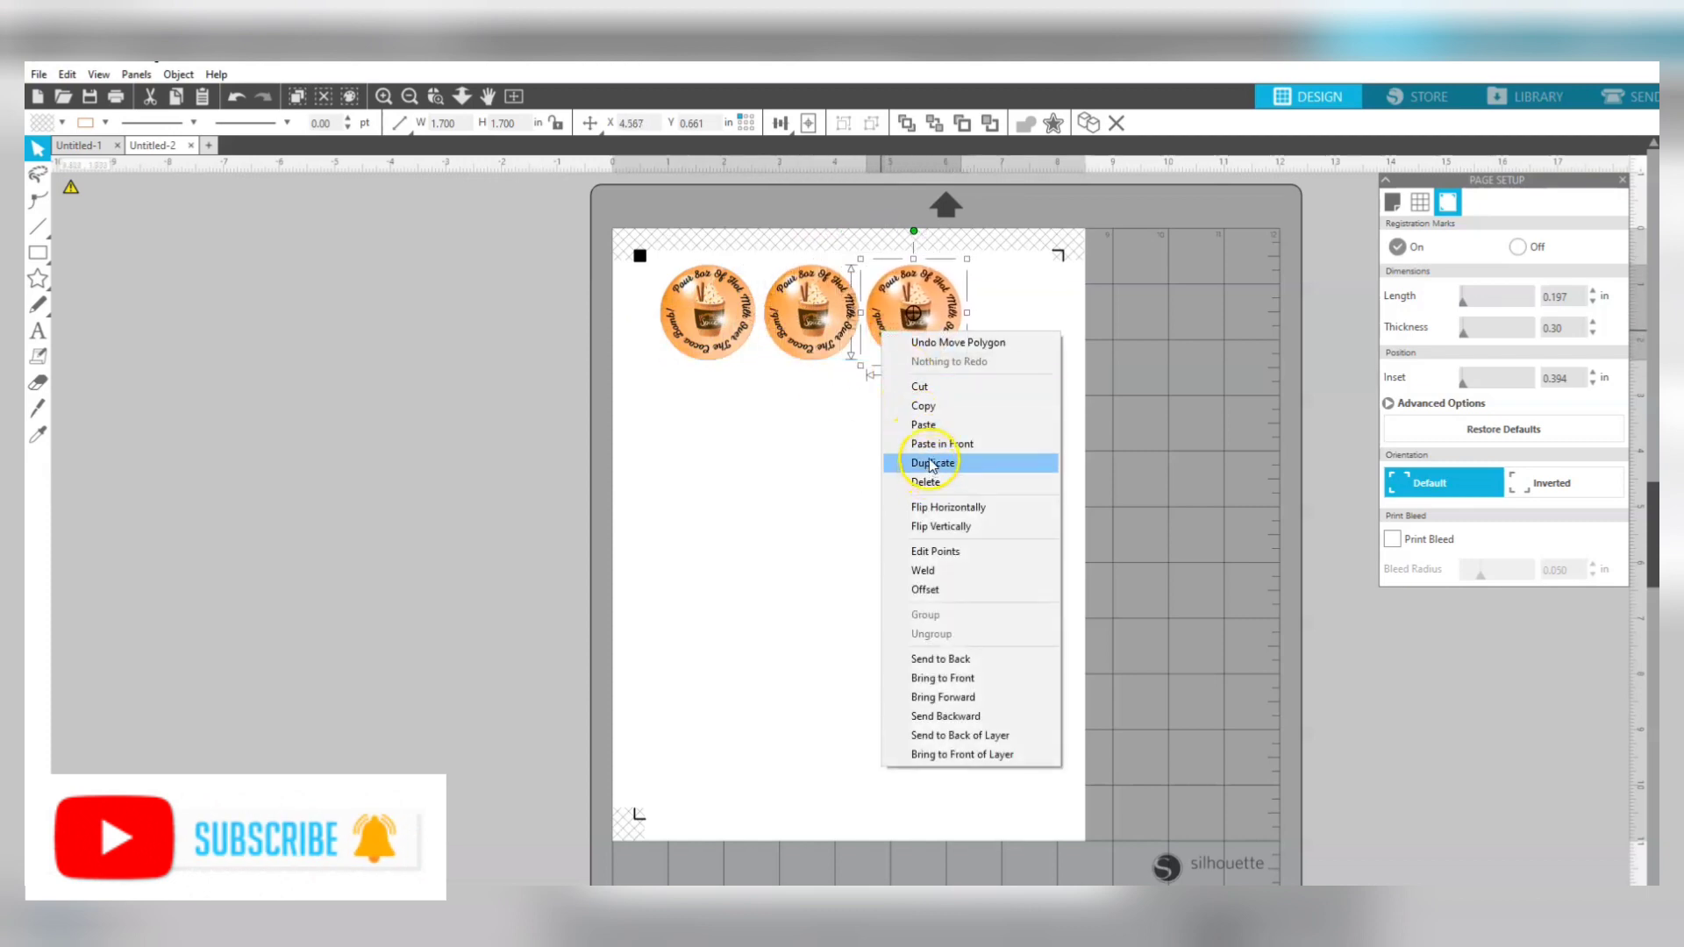
pyautogui.click(921, 460)
pyautogui.moveTo(902, 328); pyautogui.dragTo(987, 324)
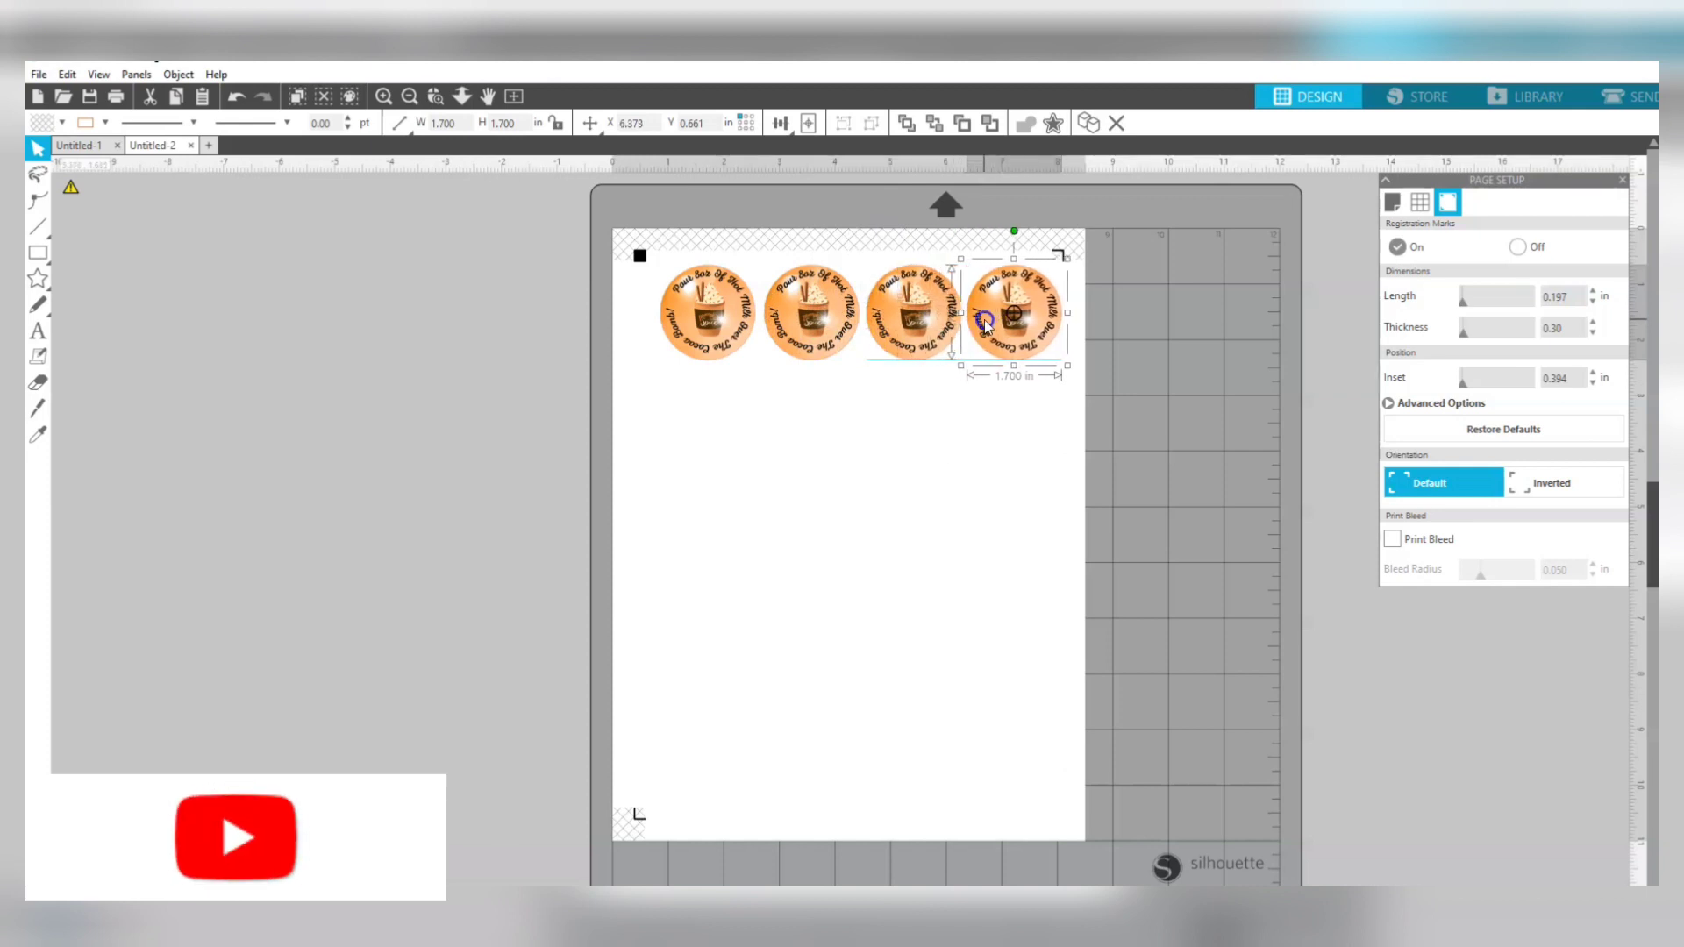
pyautogui.click(1141, 320)
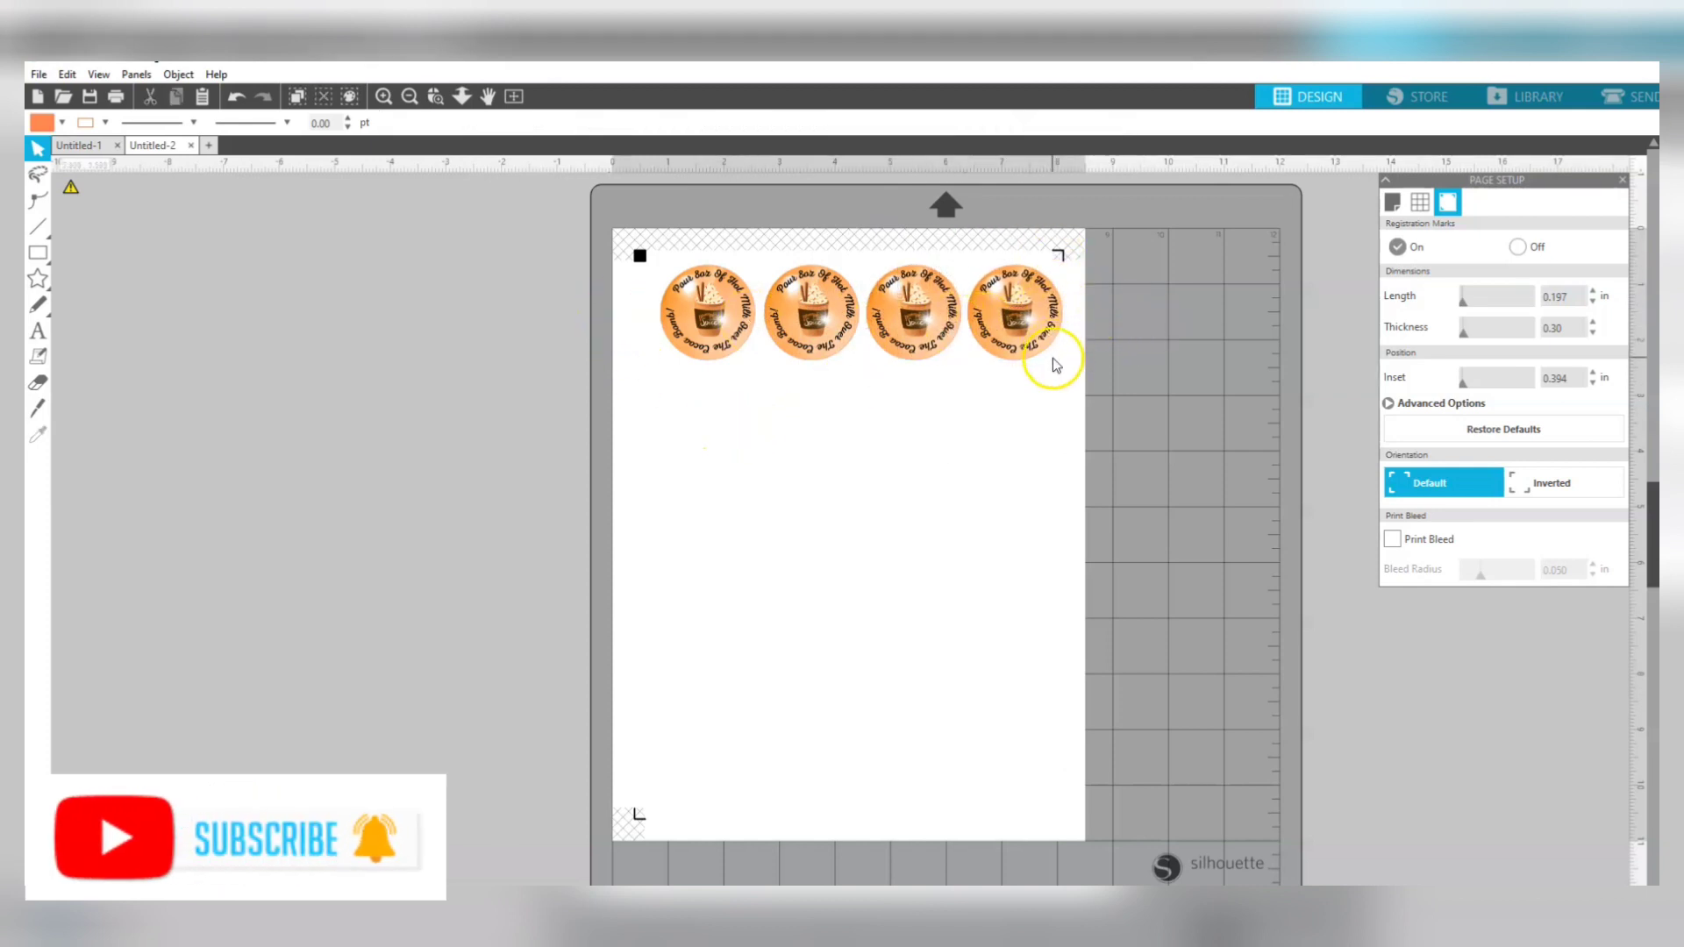
# Select all four stickers in the row and align them by their bottom edges.
pyautogui.moveTo(645, 248); pyautogui.dragTo(1015, 365)
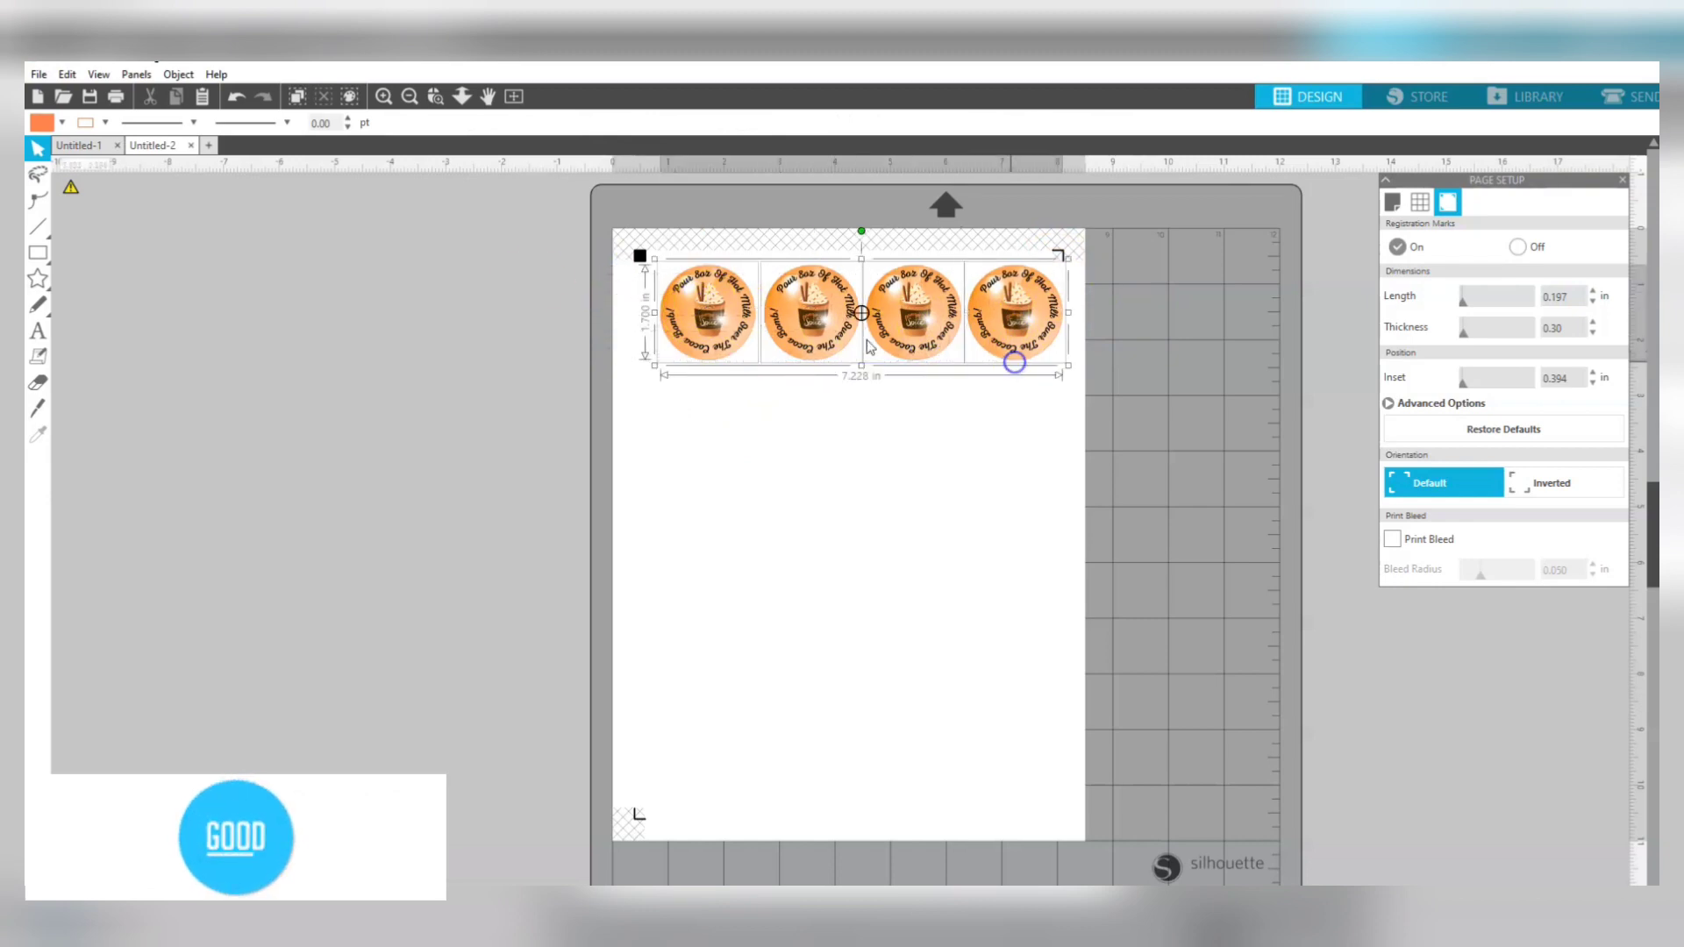
pyautogui.click(178, 74)
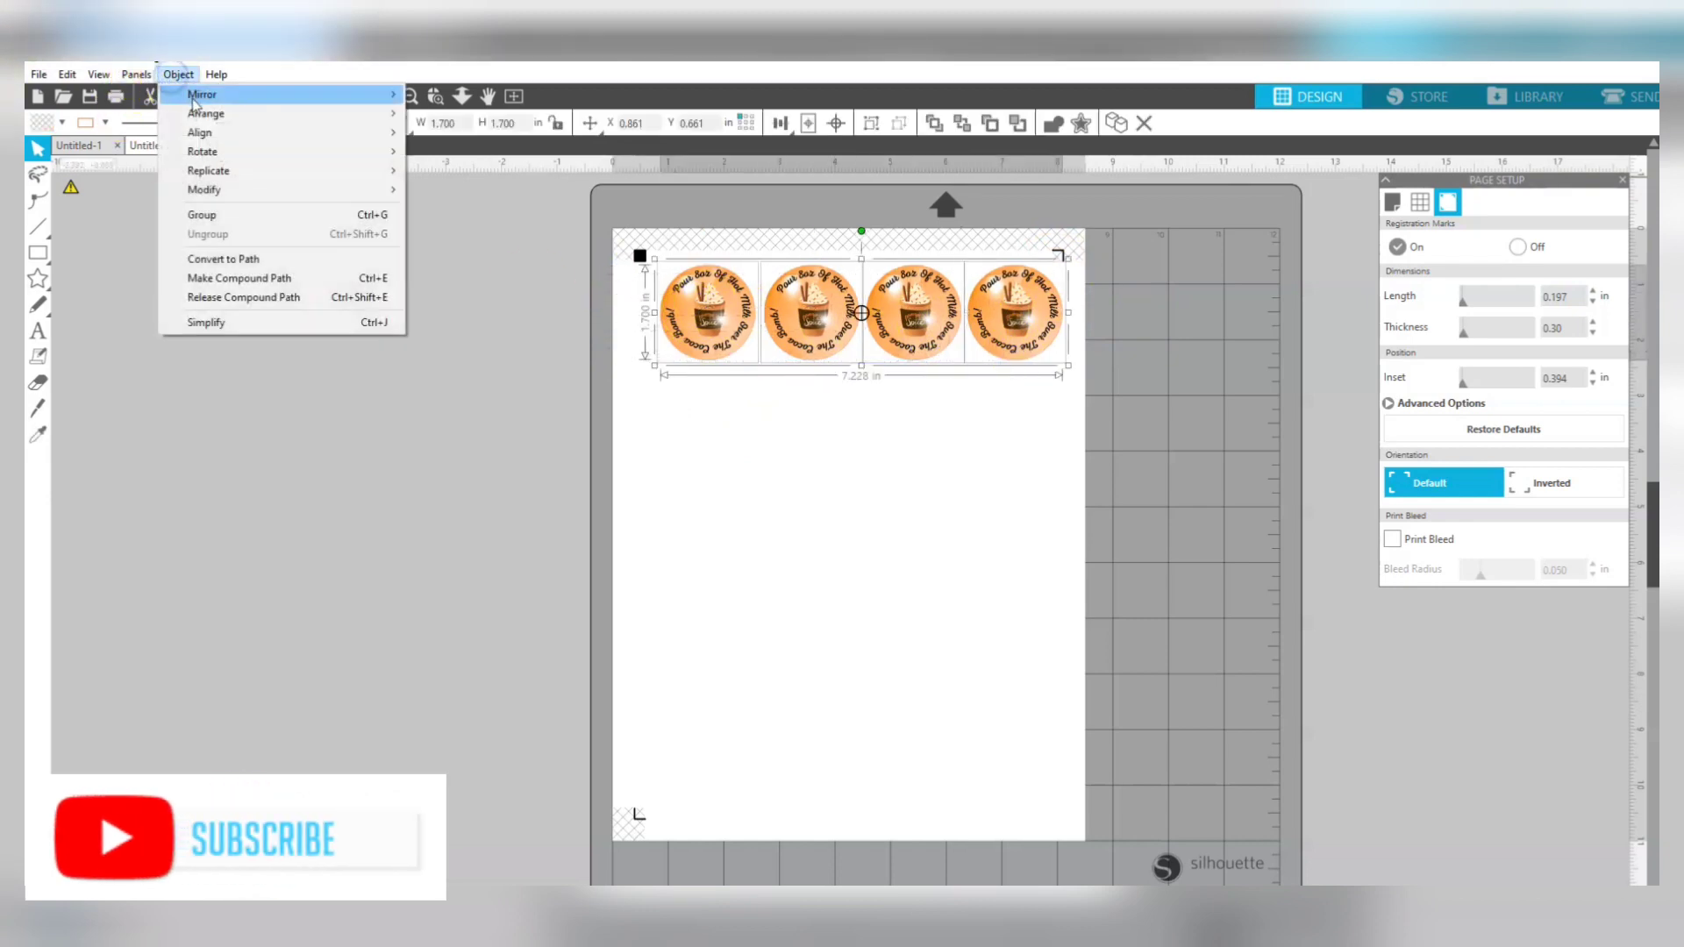
pyautogui.moveTo(204, 117)
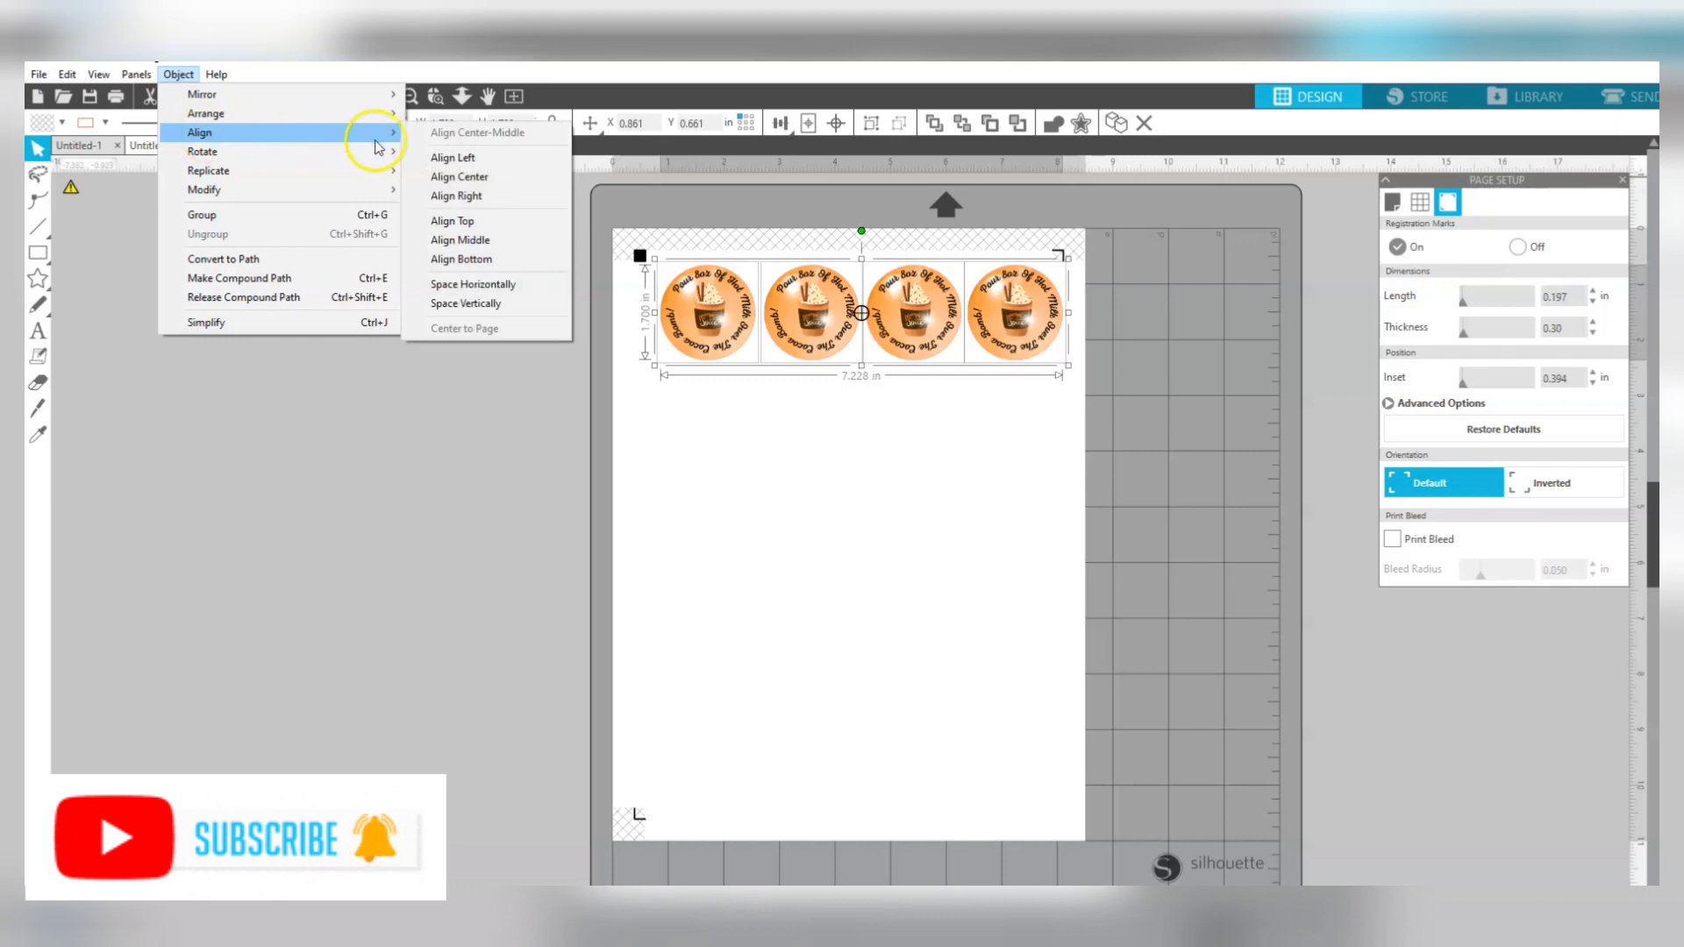
pyautogui.click(455, 261)
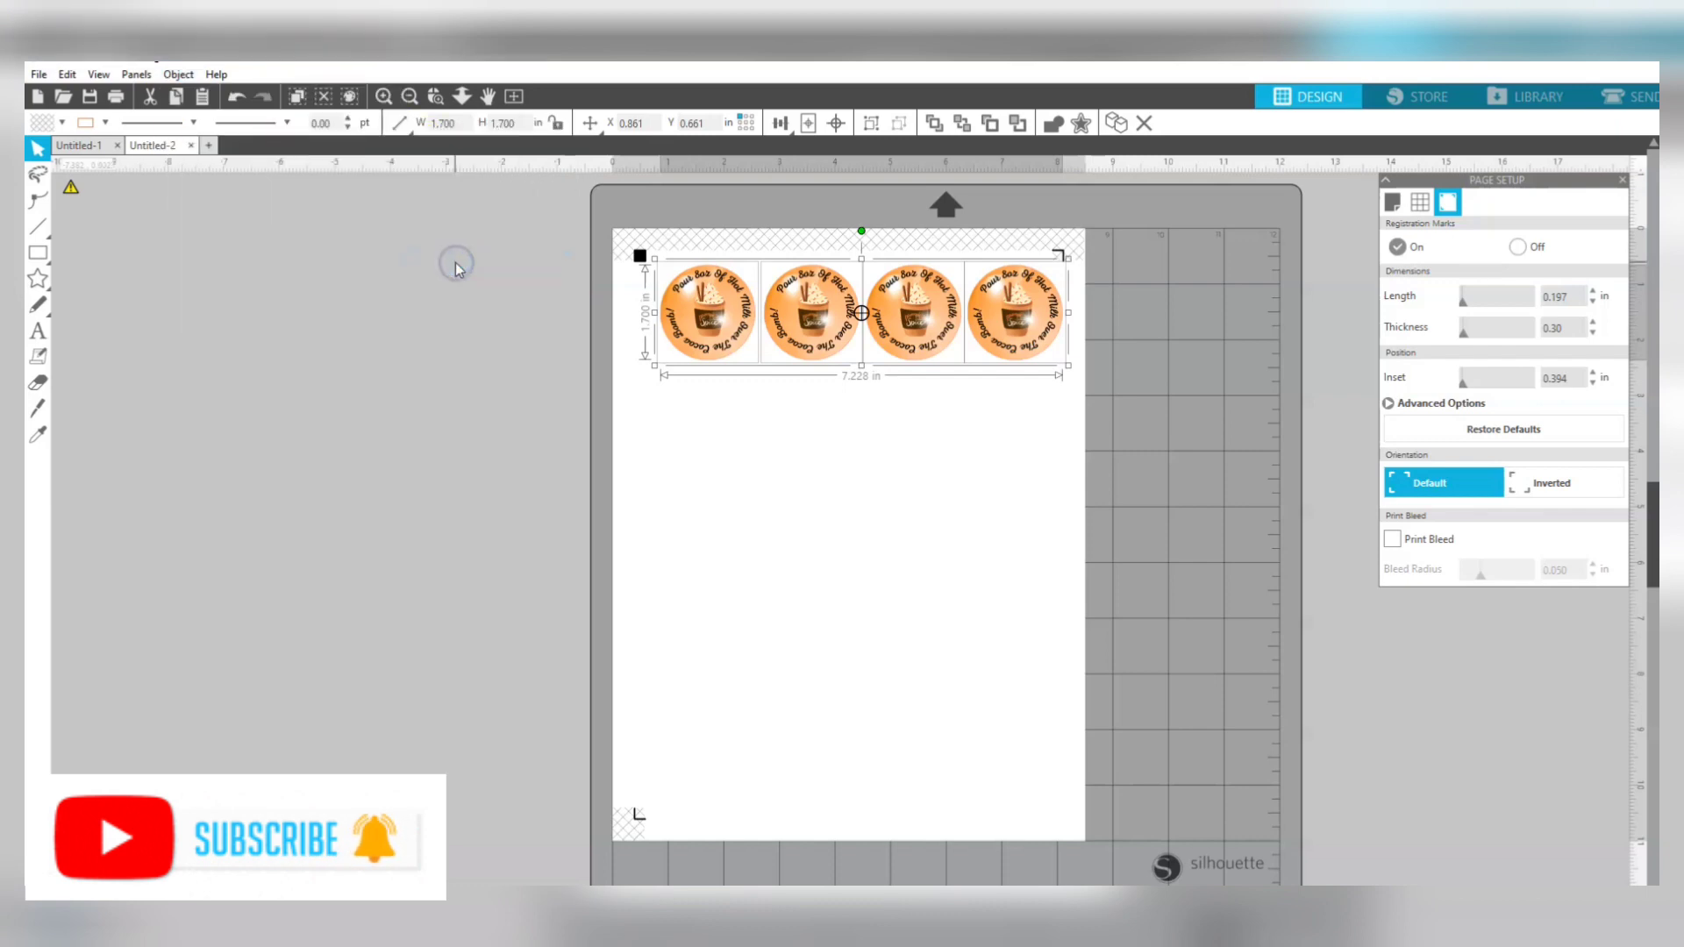
pyautogui.click(556, 293)
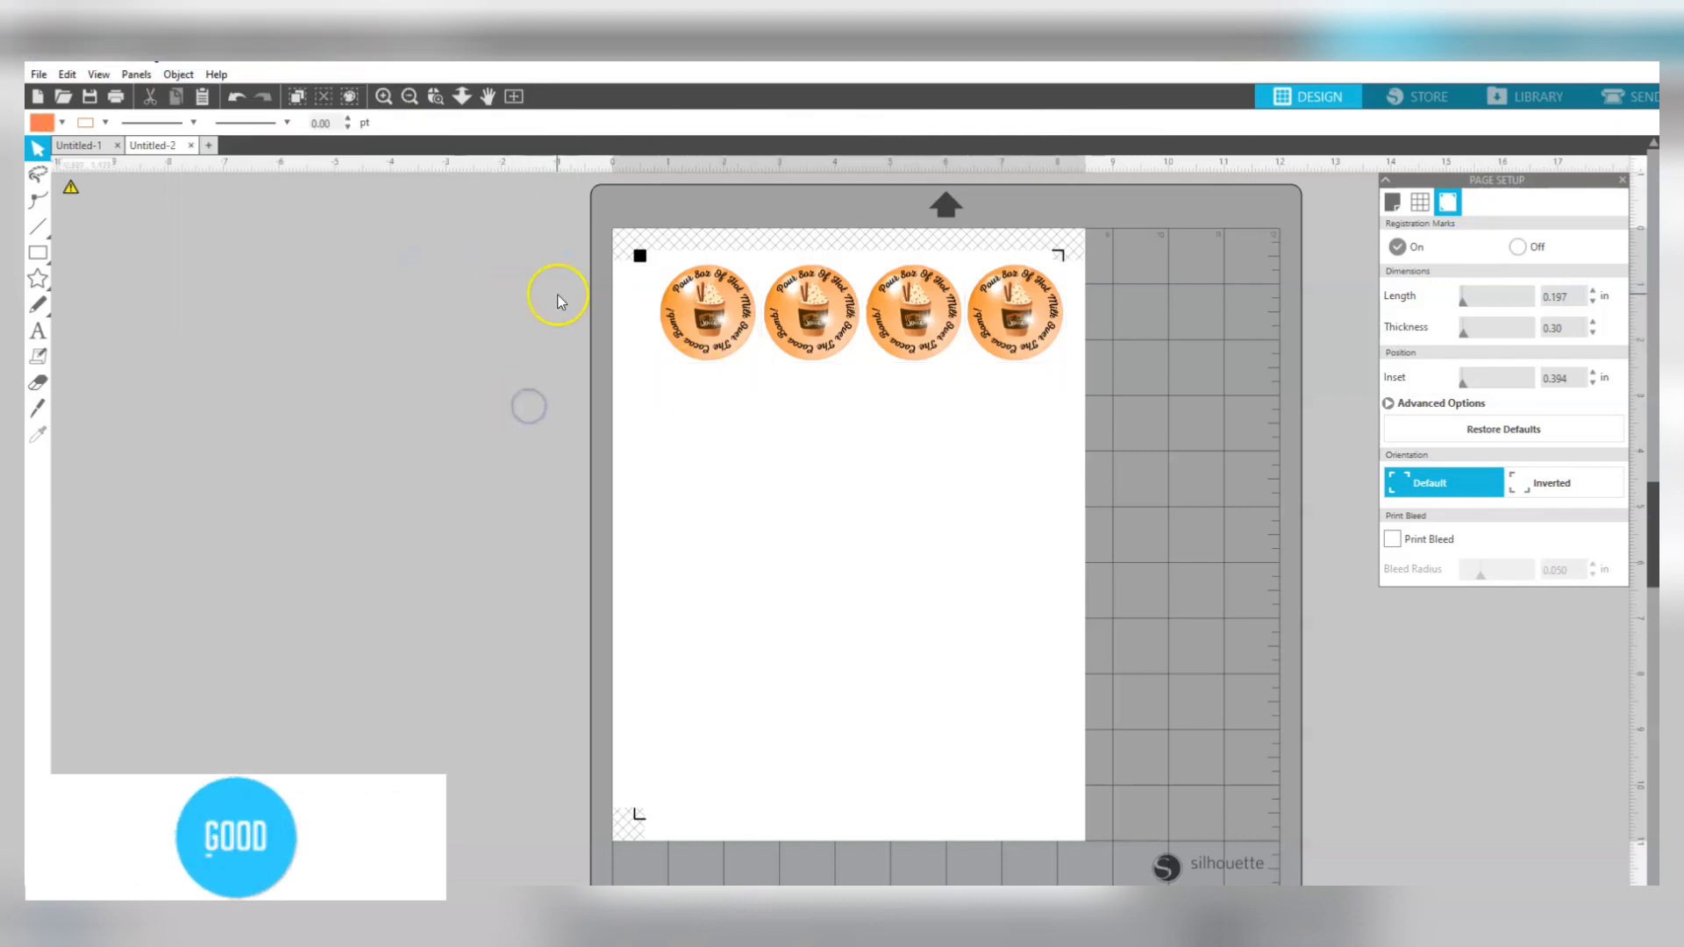
# Group the four stickers and shift the row slightly down and left to sit between the registration marks.
pyautogui.rightClick(1008, 340)
pyautogui.click(1027, 616)
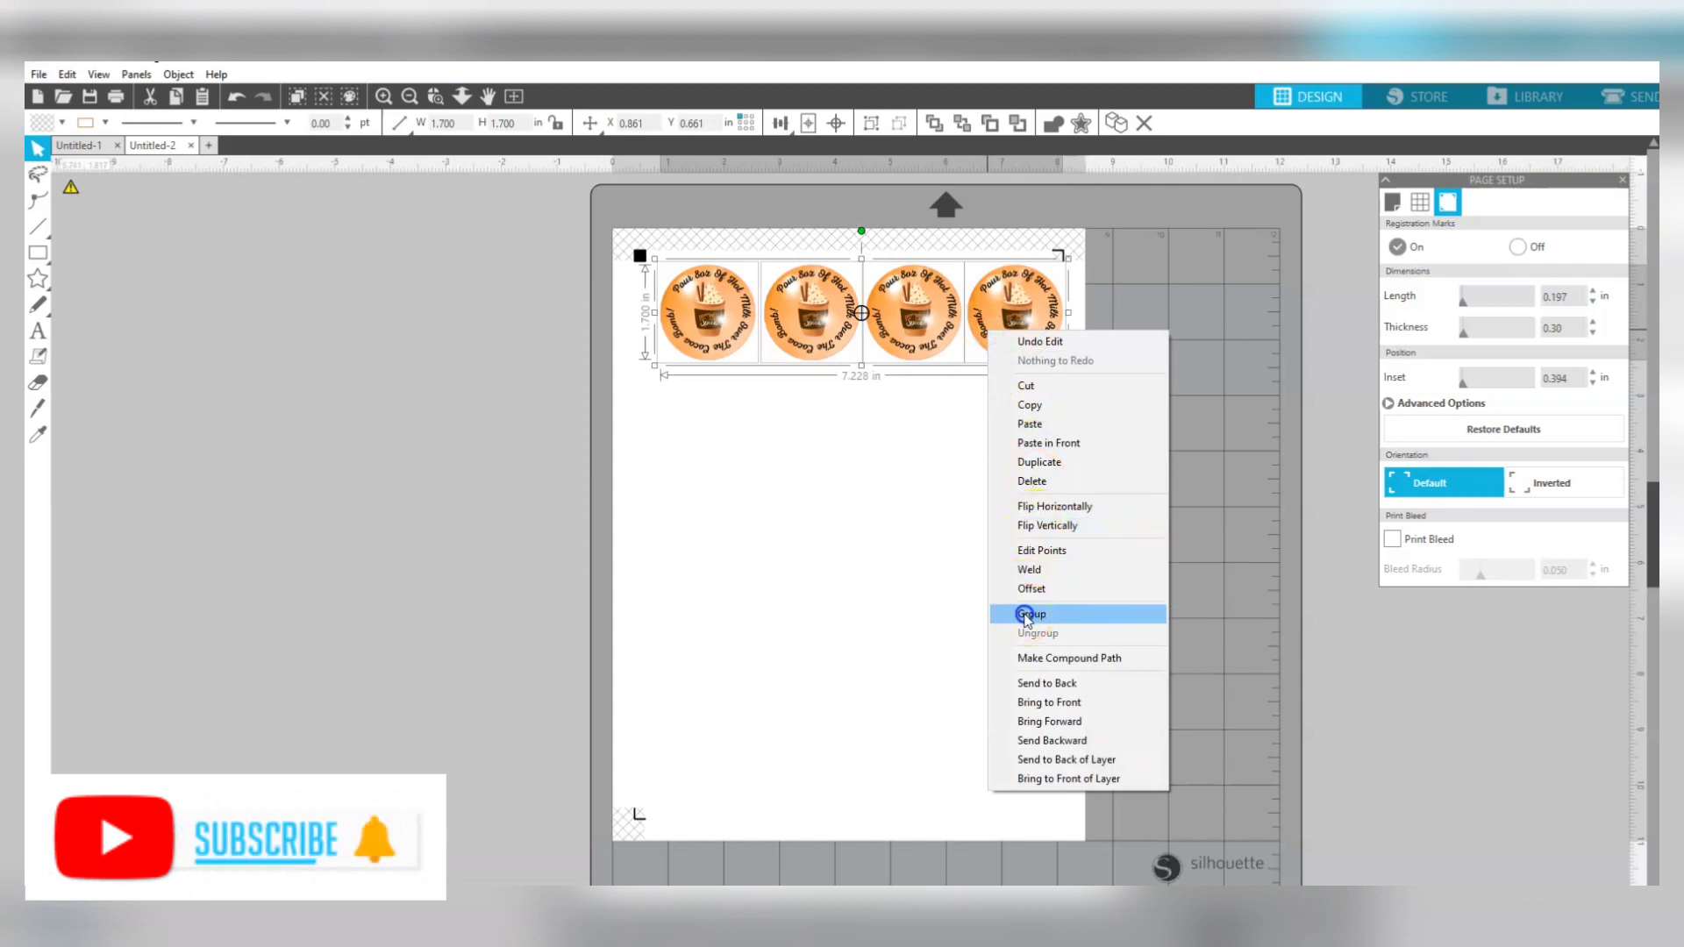
pyautogui.moveTo(895, 338); pyautogui.dragTo(887, 346)
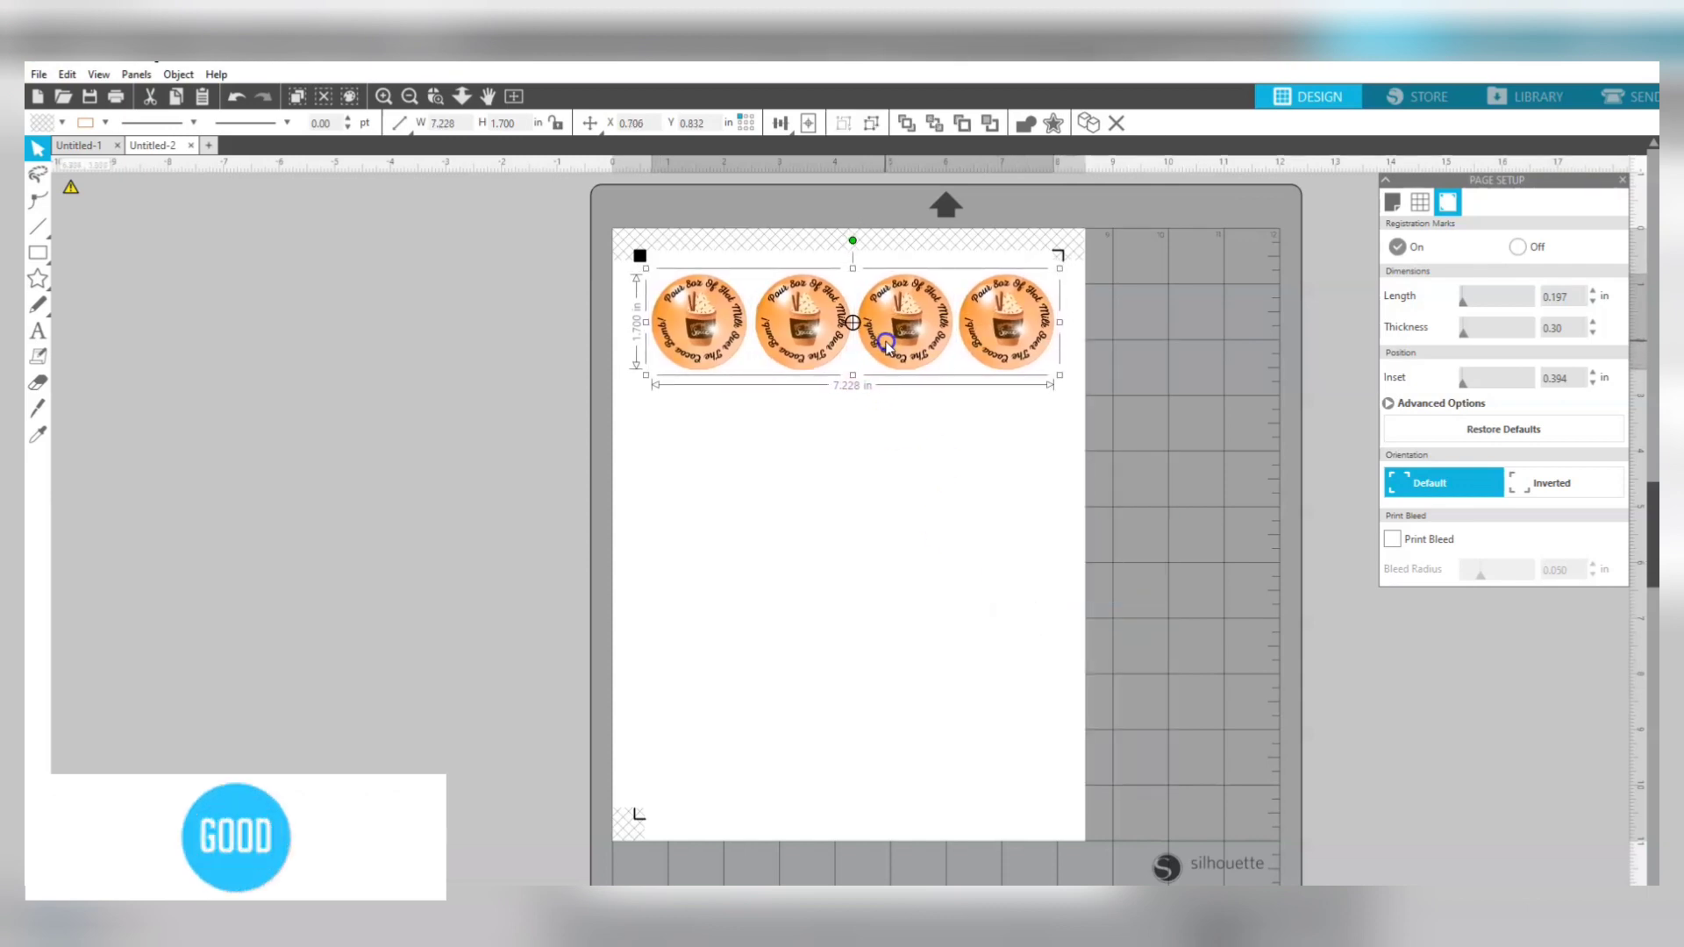
pyautogui.click(521, 378)
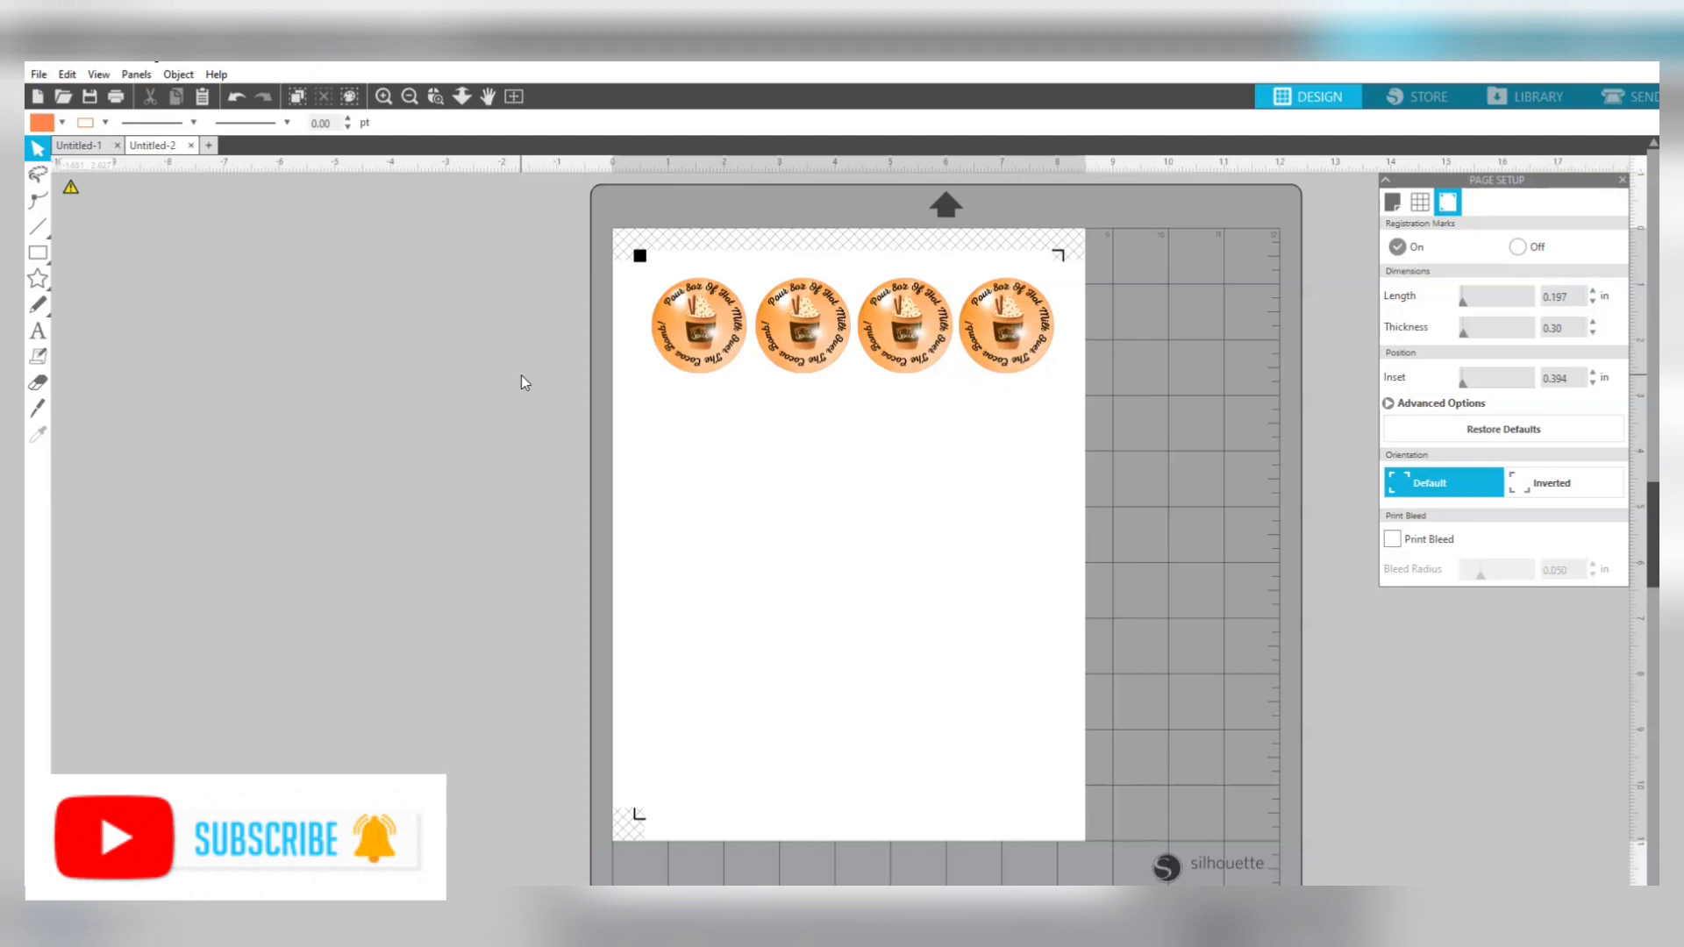
# Check the cut outlines around the four stickers in the Send workspace and return to the Design workspace.
pyautogui.click(610, 375)
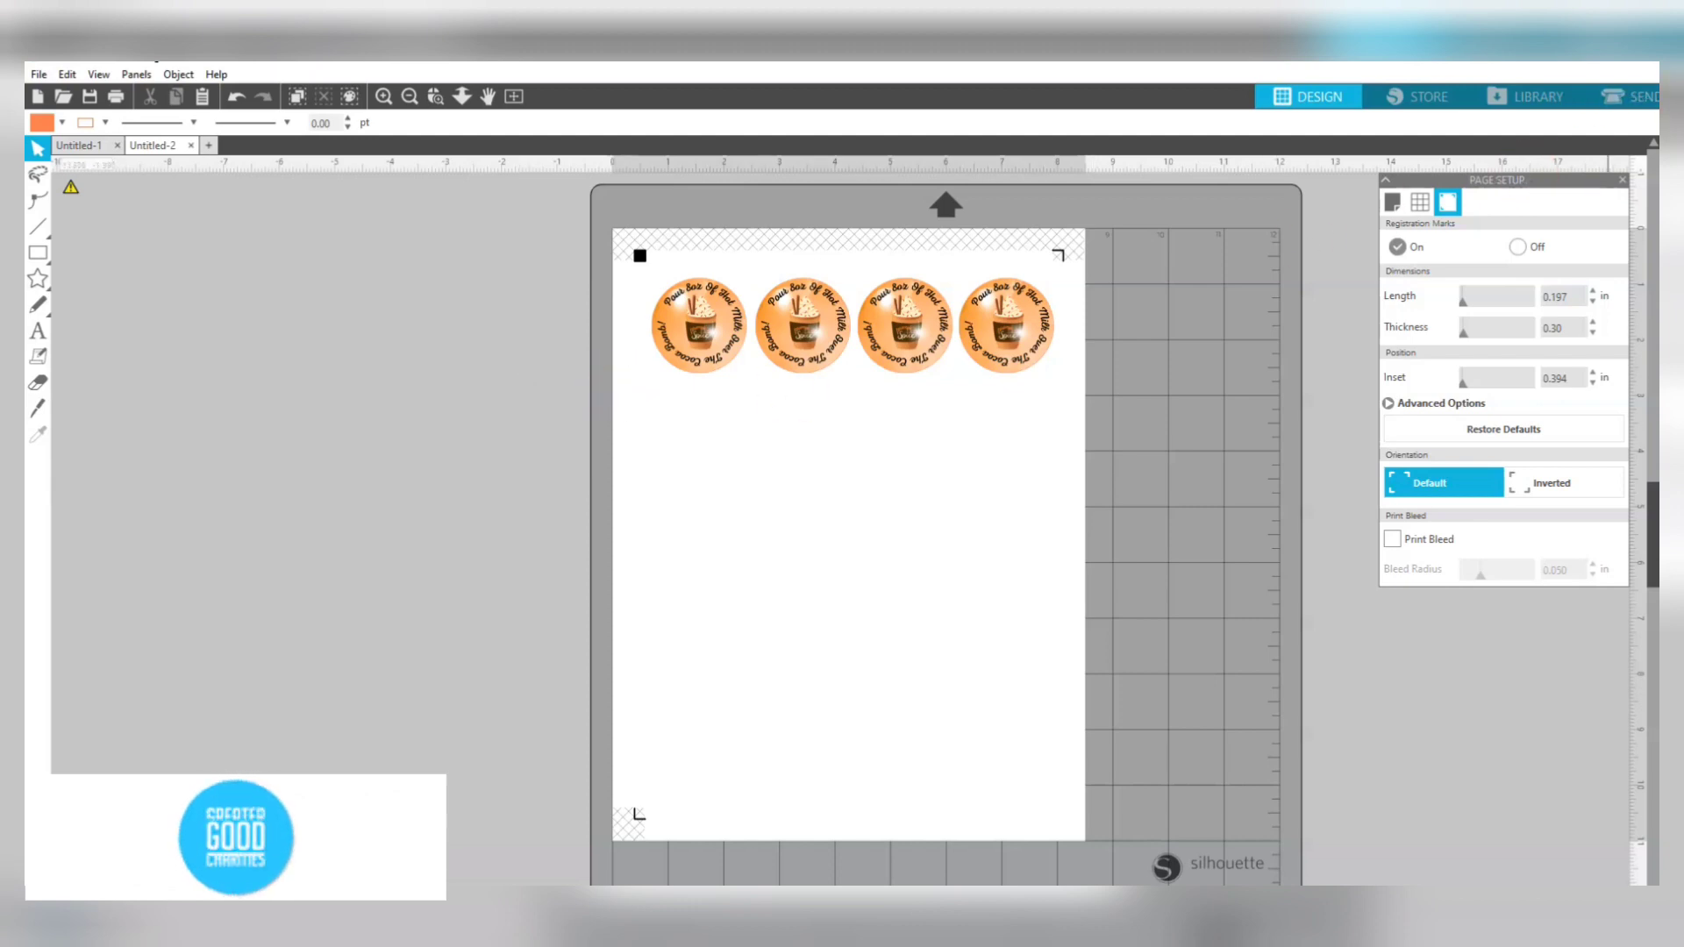
pyautogui.click(1640, 97)
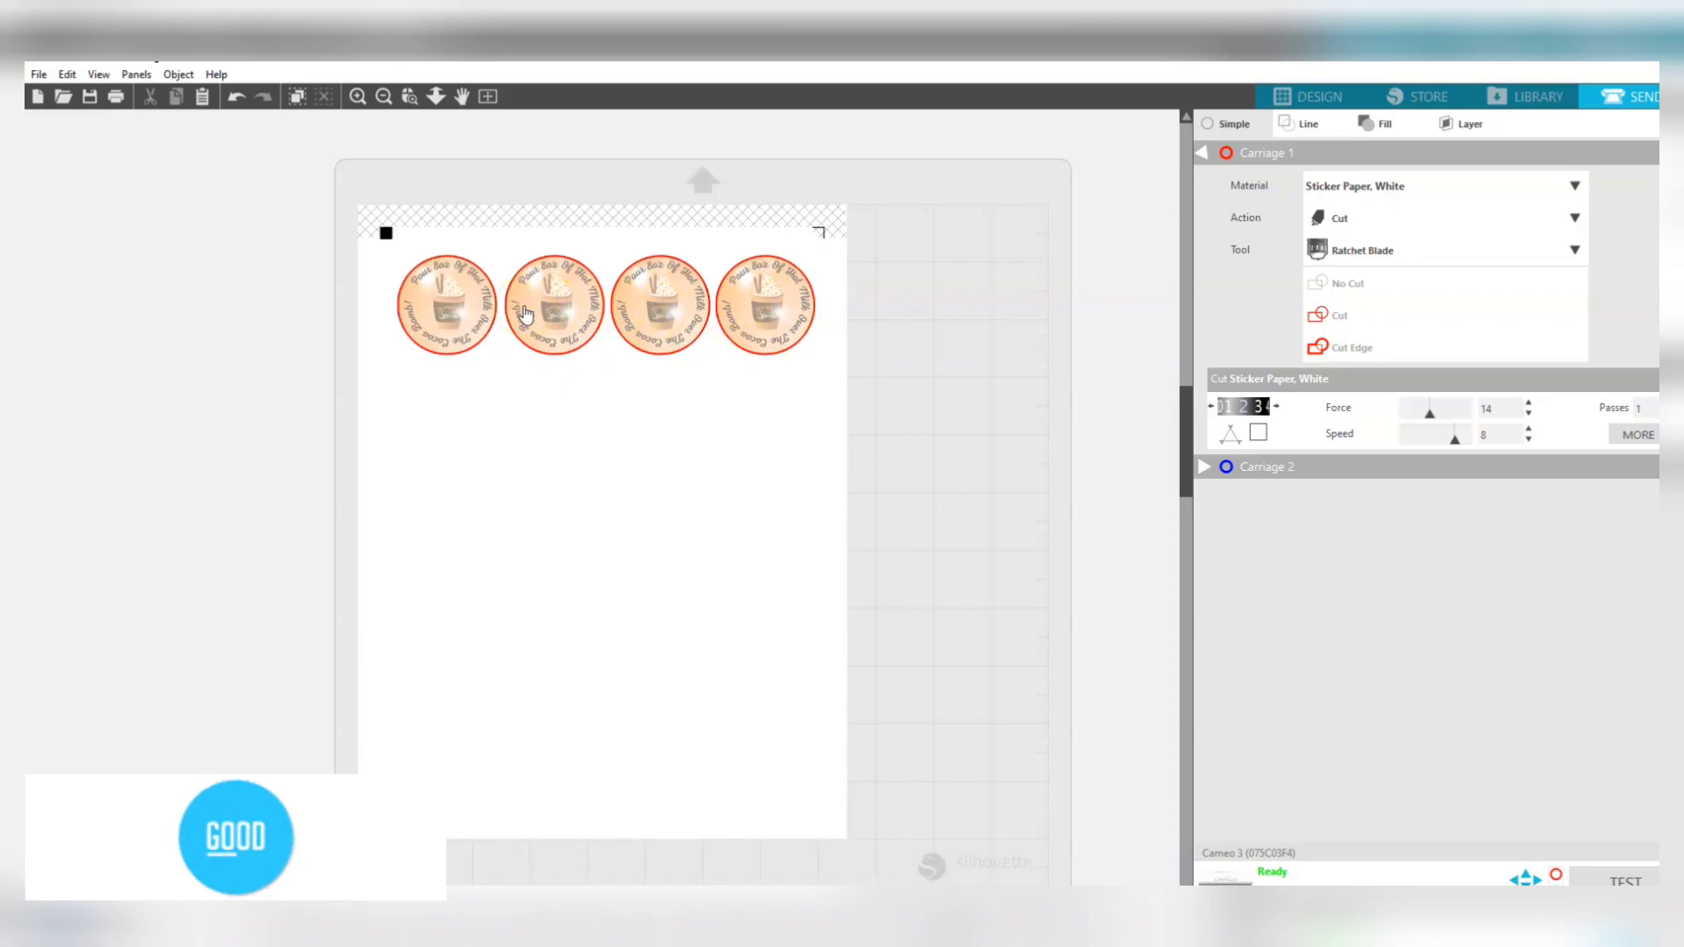
pyautogui.click(1313, 99)
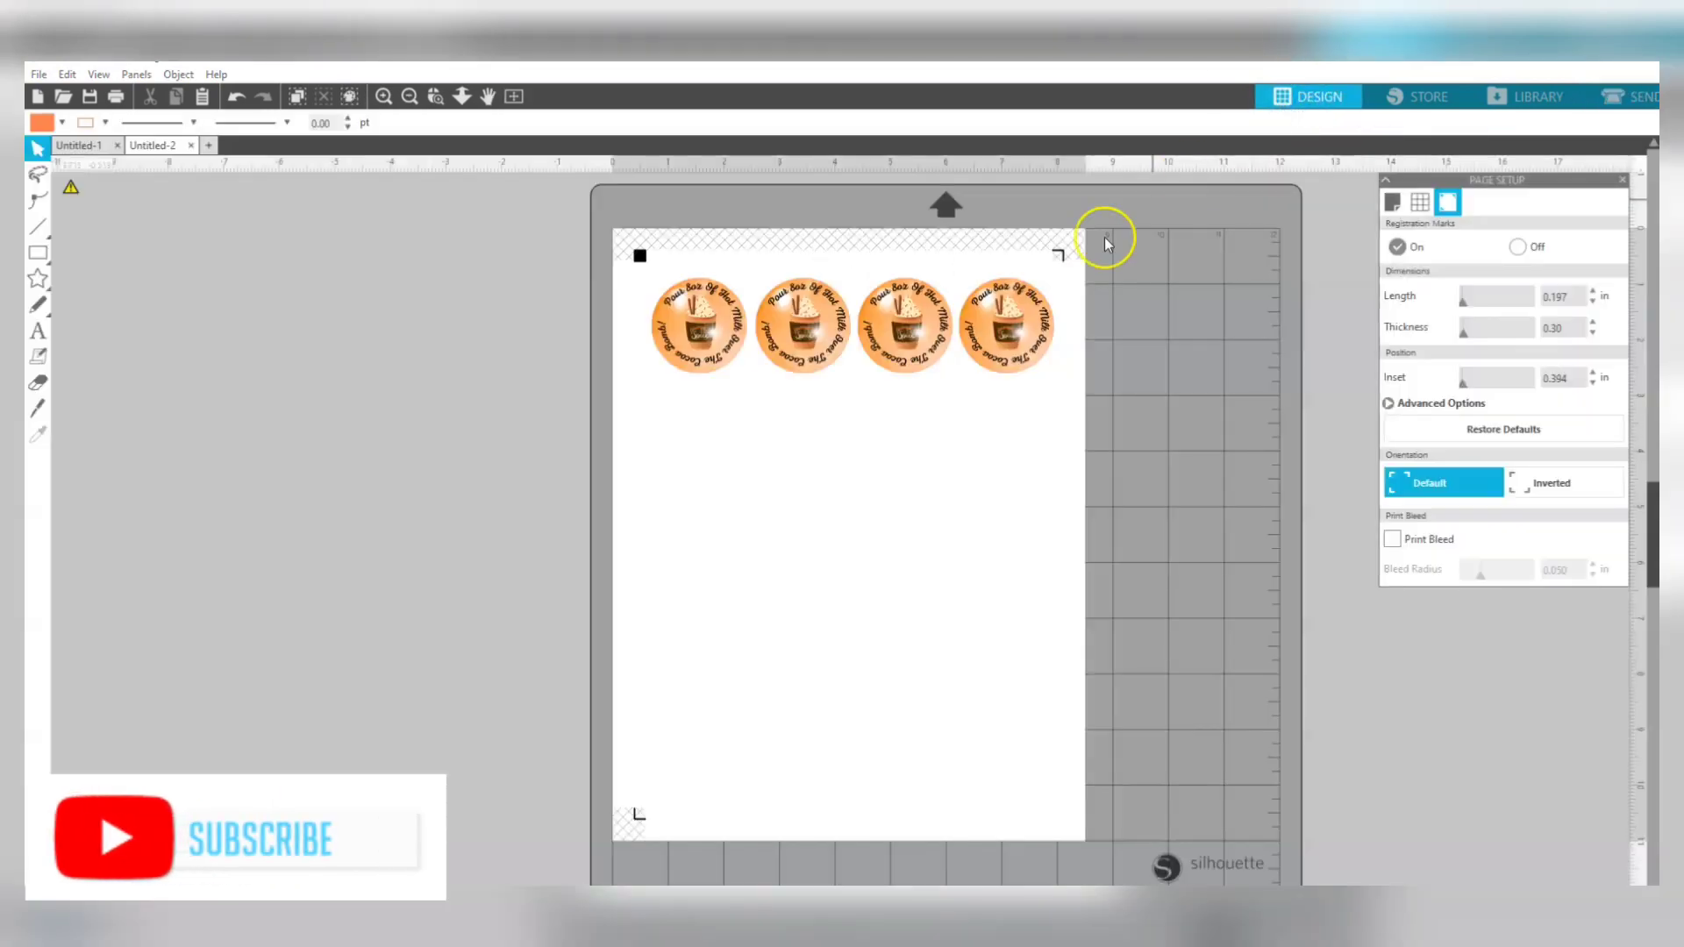
# Duplicate the grouped sticker row twice, placing the copies directly below it as the second and third rows.
pyautogui.click(718, 351)
pyautogui.rightClick(718, 351)
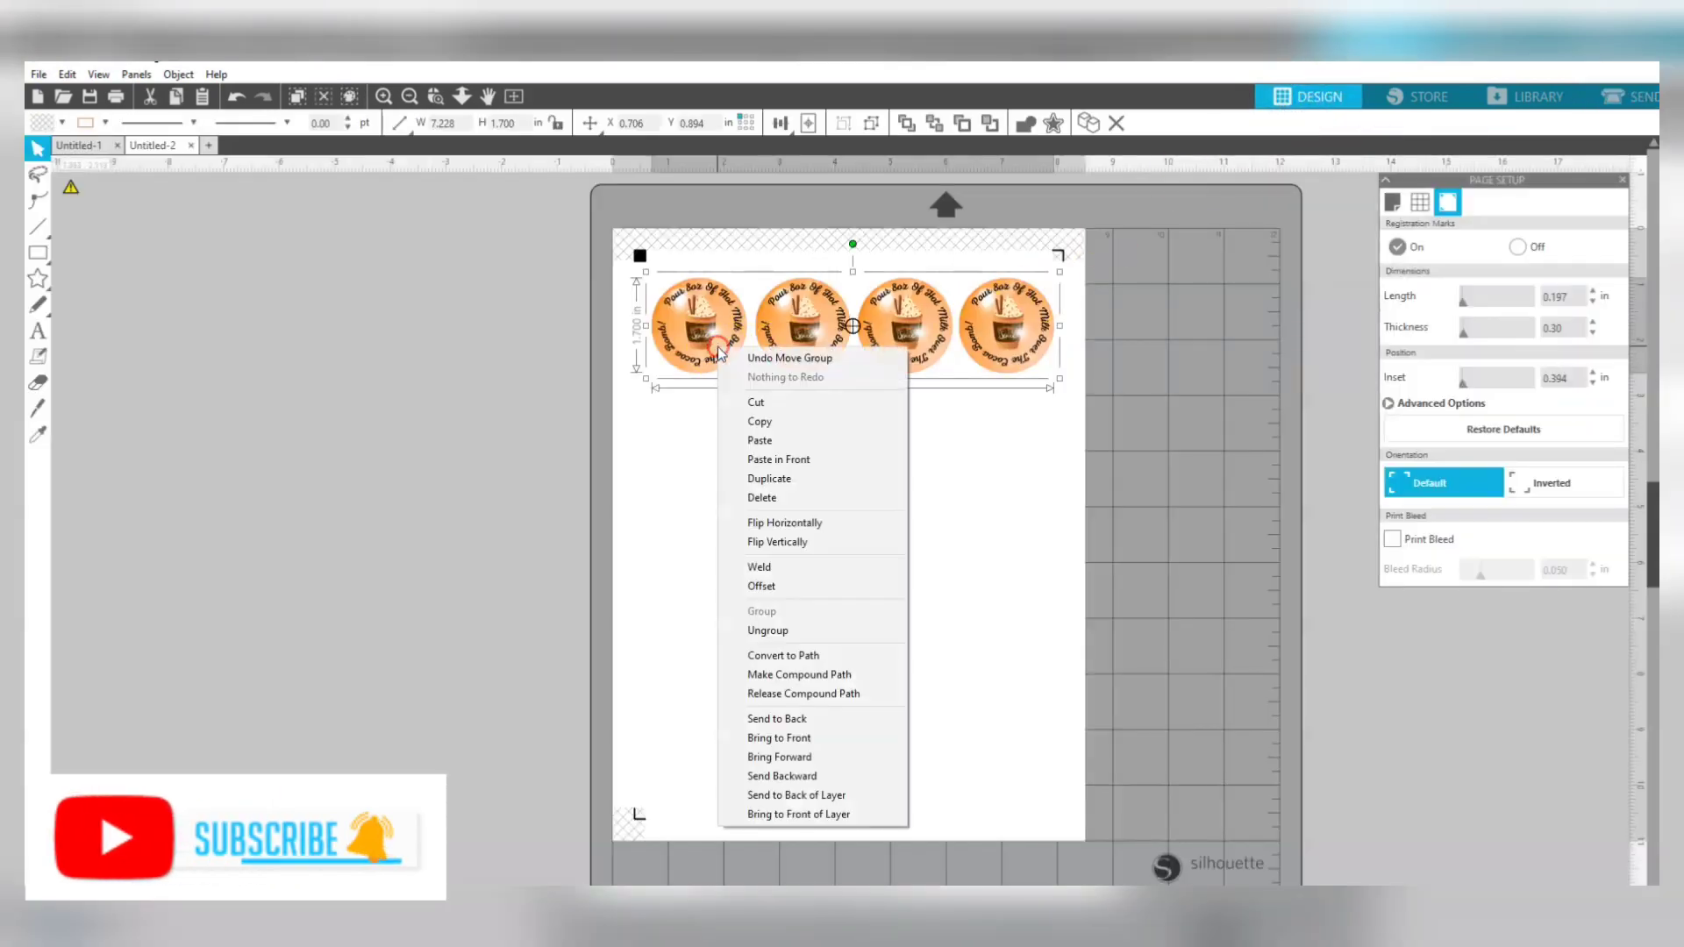
pyautogui.click(777, 476)
pyautogui.moveTo(904, 373); pyautogui.dragTo(908, 472)
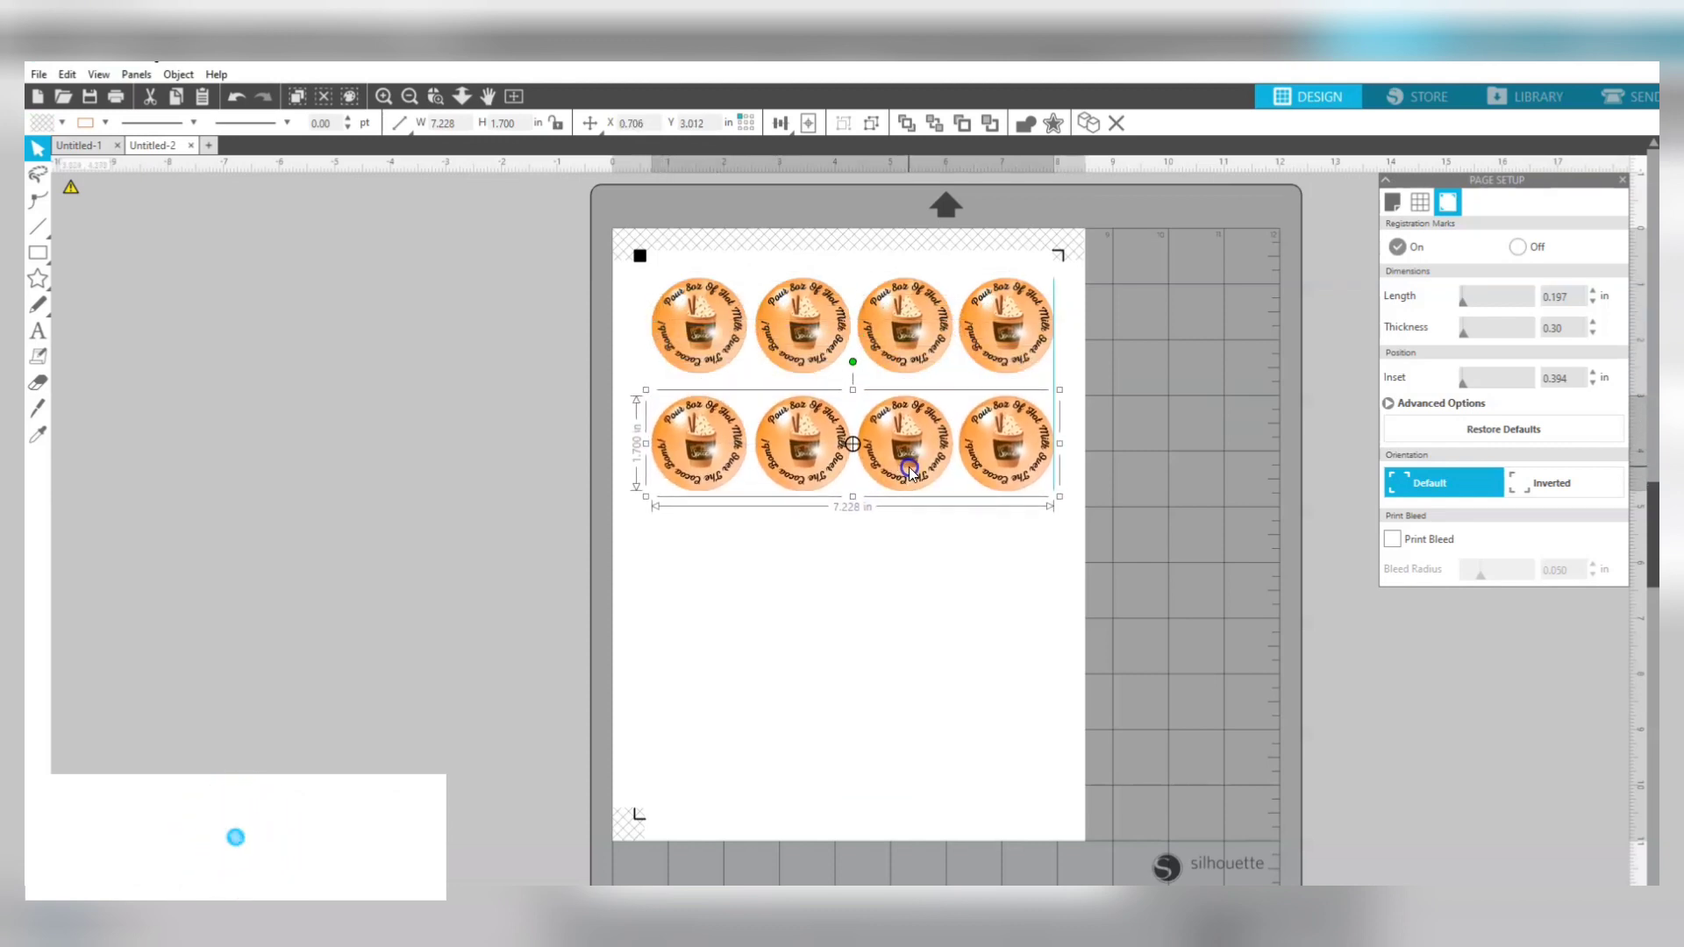
pyautogui.rightClick(910, 473)
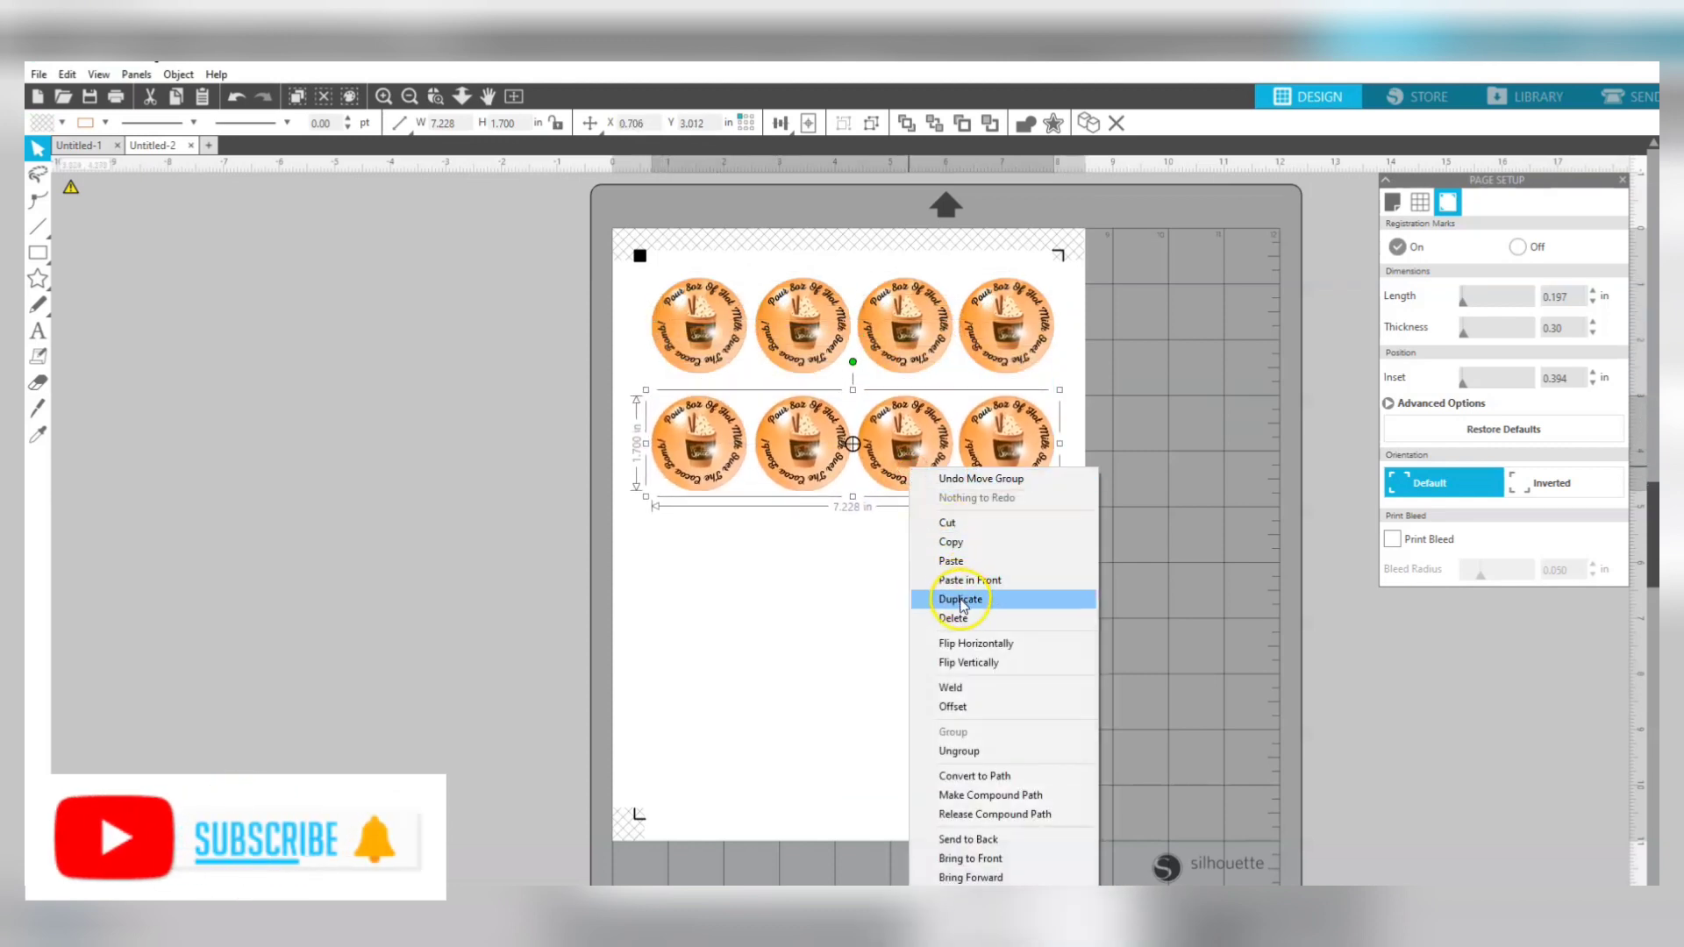
pyautogui.click(960, 599)
pyautogui.moveTo(931, 465); pyautogui.dragTo(913, 587)
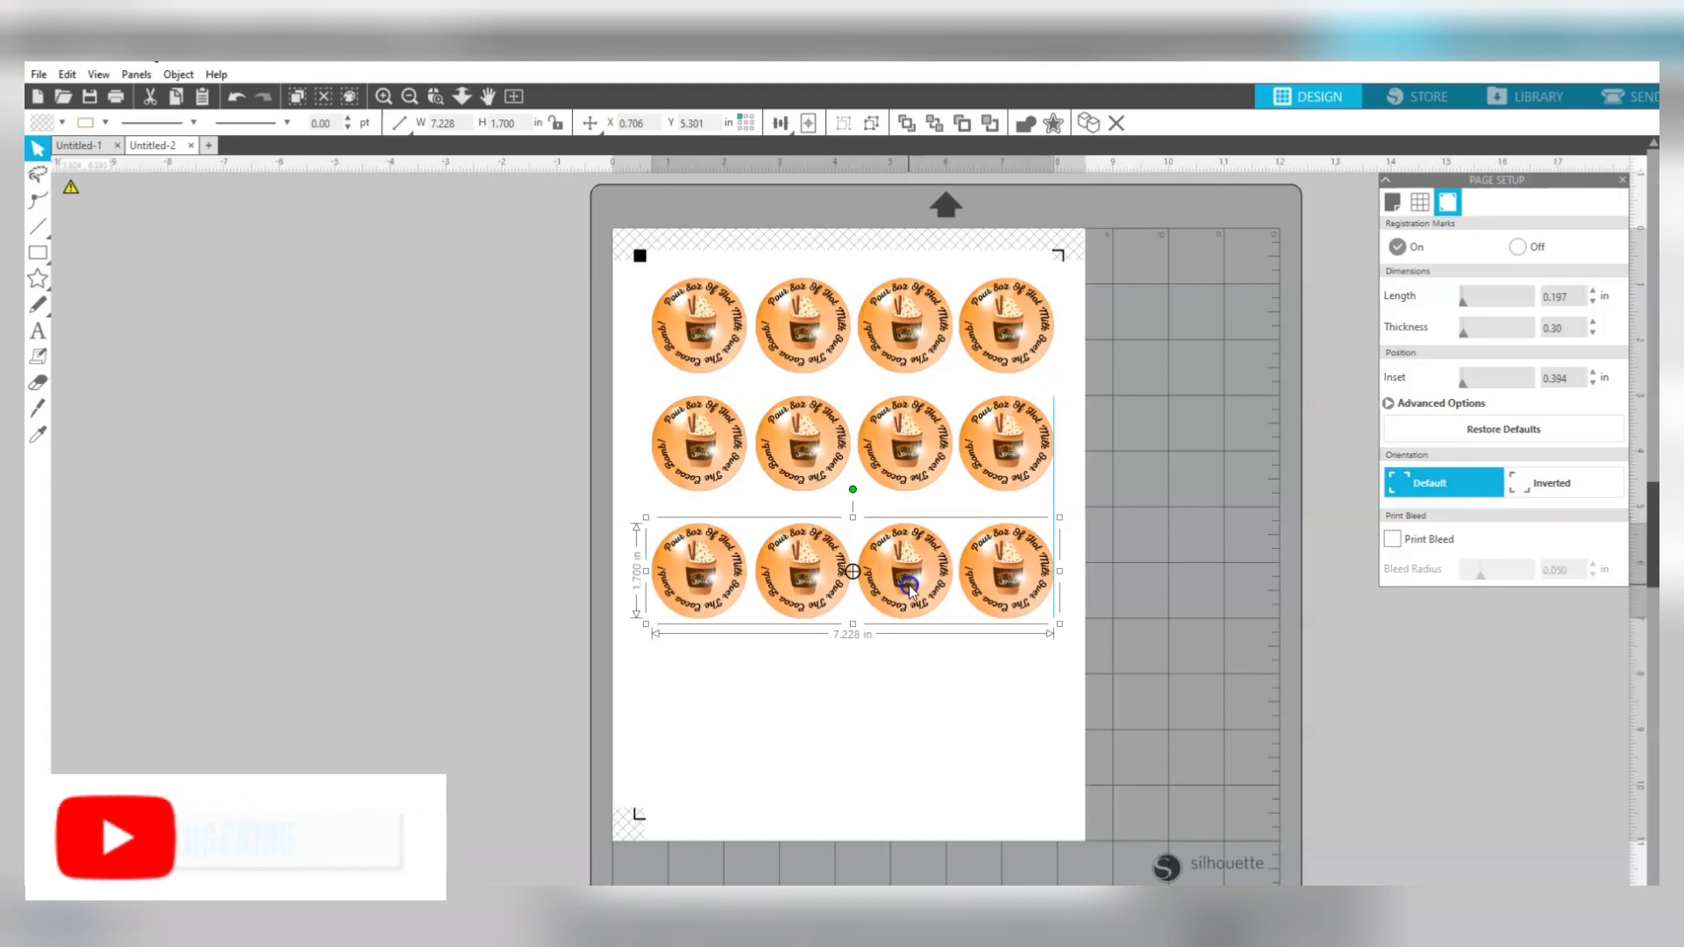
# Duplicate the third sticker row and place the copy below it as the fourth row, aligned with the other rows.
pyautogui.rightClick(913, 583)
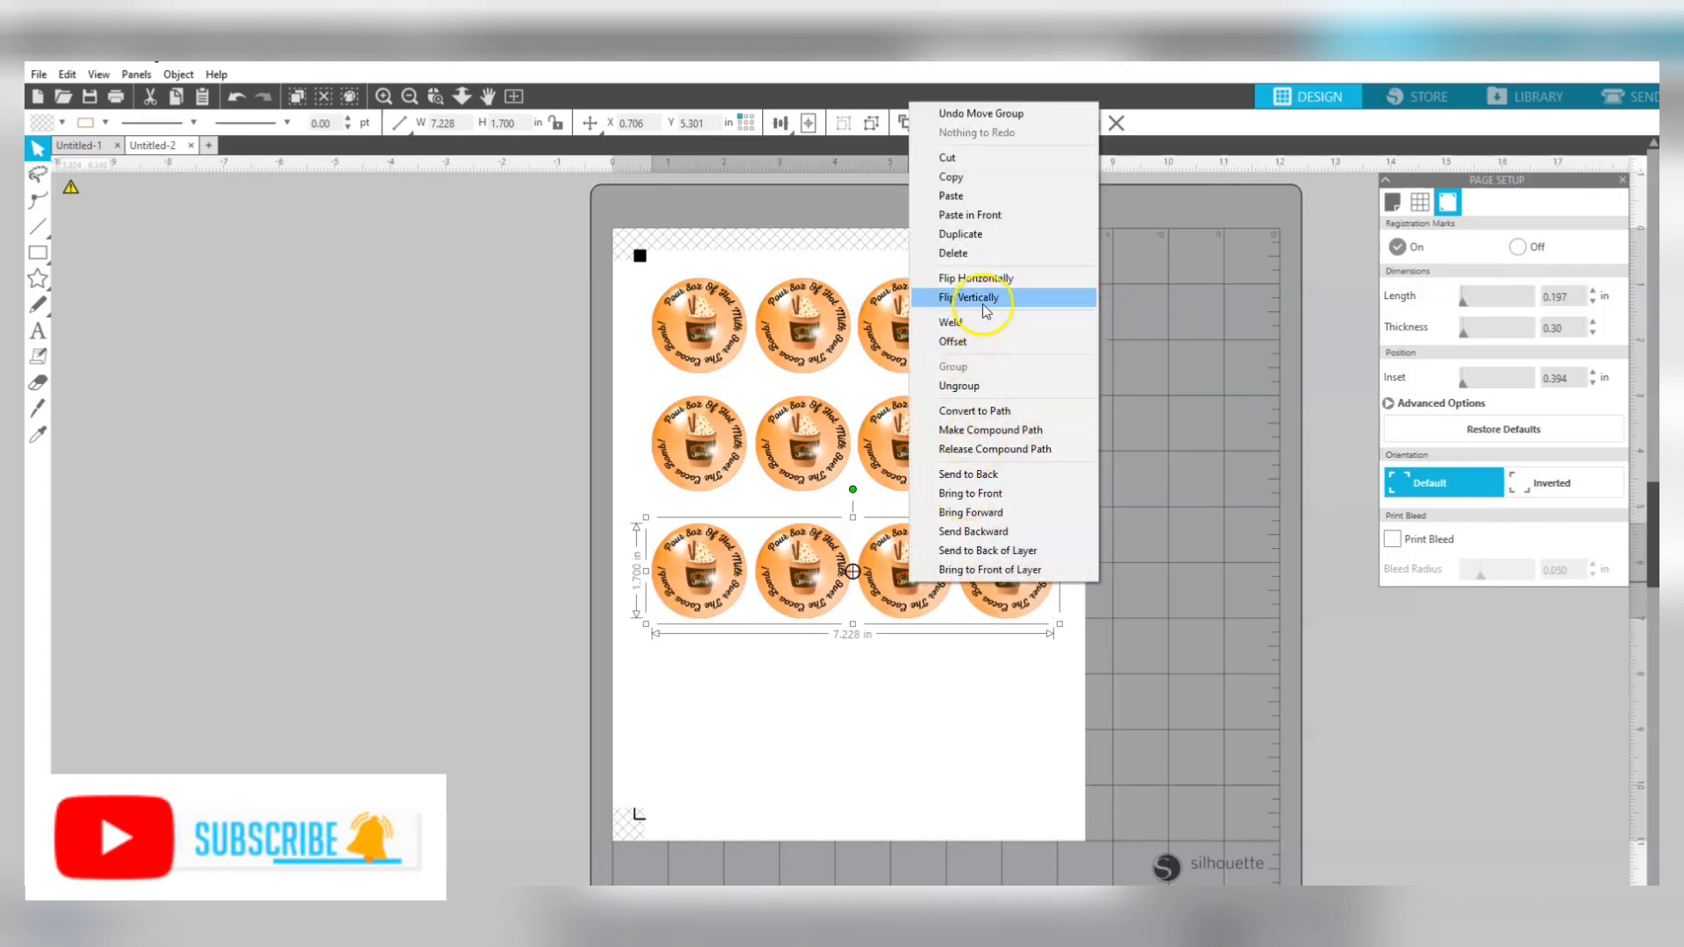
pyautogui.click(965, 234)
pyautogui.moveTo(928, 565); pyautogui.dragTo(911, 714)
# Respace the rows to leave a wide gap between the second and third, and check the cut outlines in the Send workspace.
pyautogui.moveTo(911, 576); pyautogui.dragTo(904, 602)
pyautogui.moveTo(934, 436)
pyautogui.mouseDown()
pyautogui.moveTo(902, 440)
pyautogui.moveTo(899, 470)
pyautogui.moveTo(904, 434)
pyautogui.mouseUp()
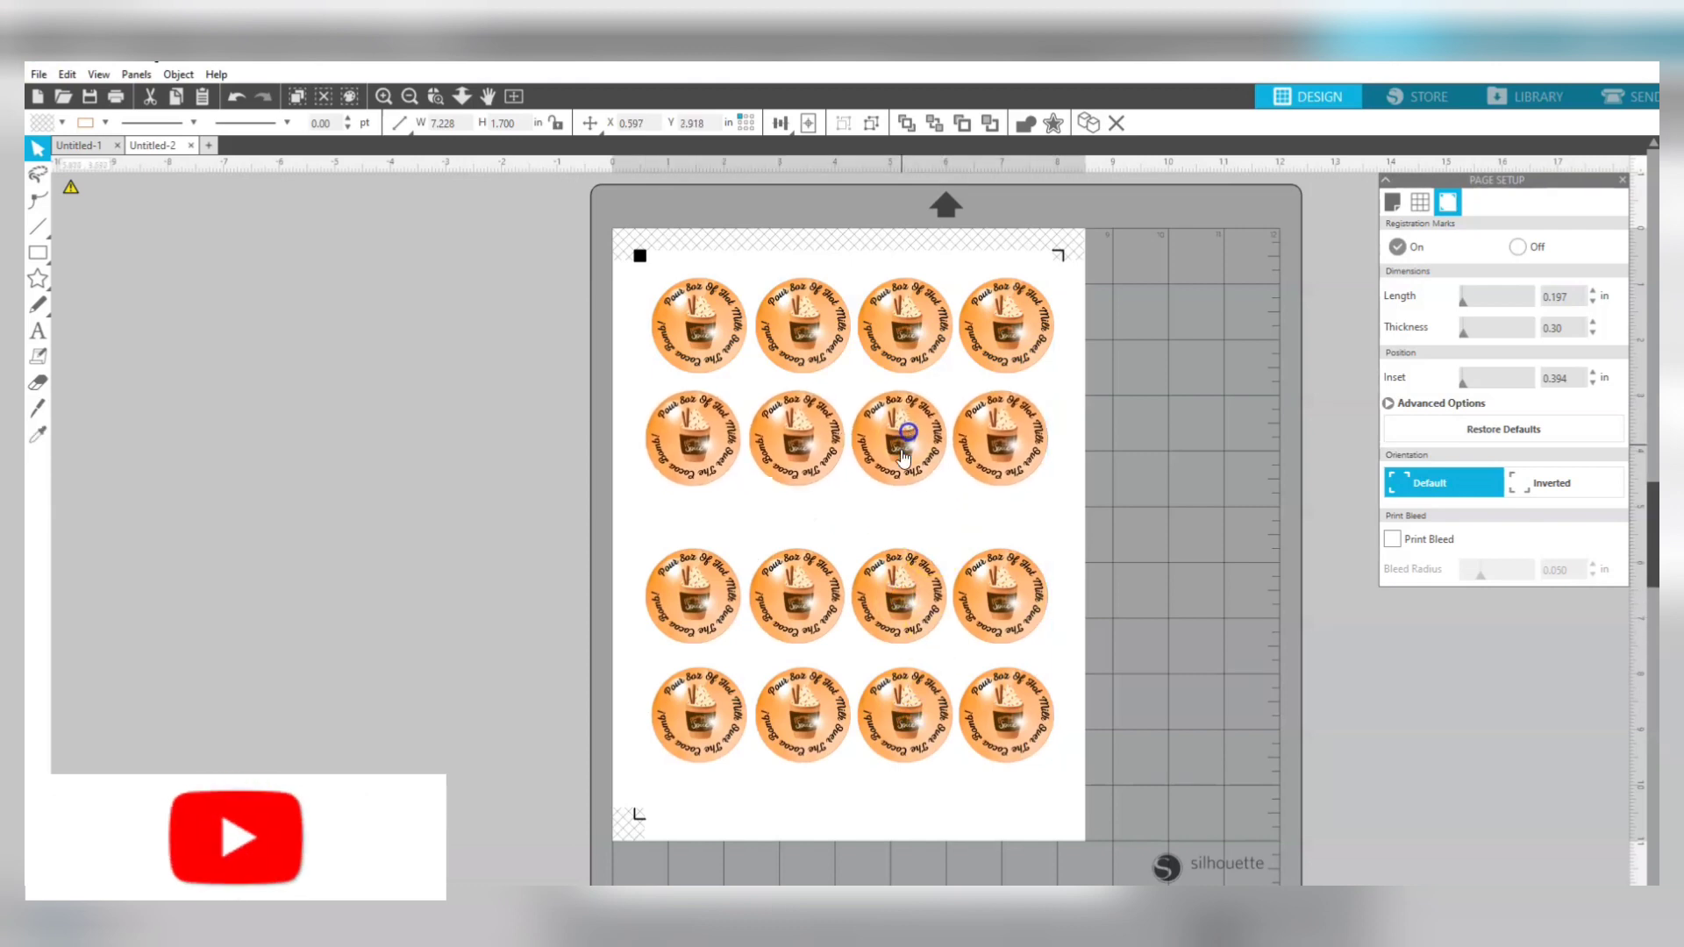
pyautogui.click(743, 516)
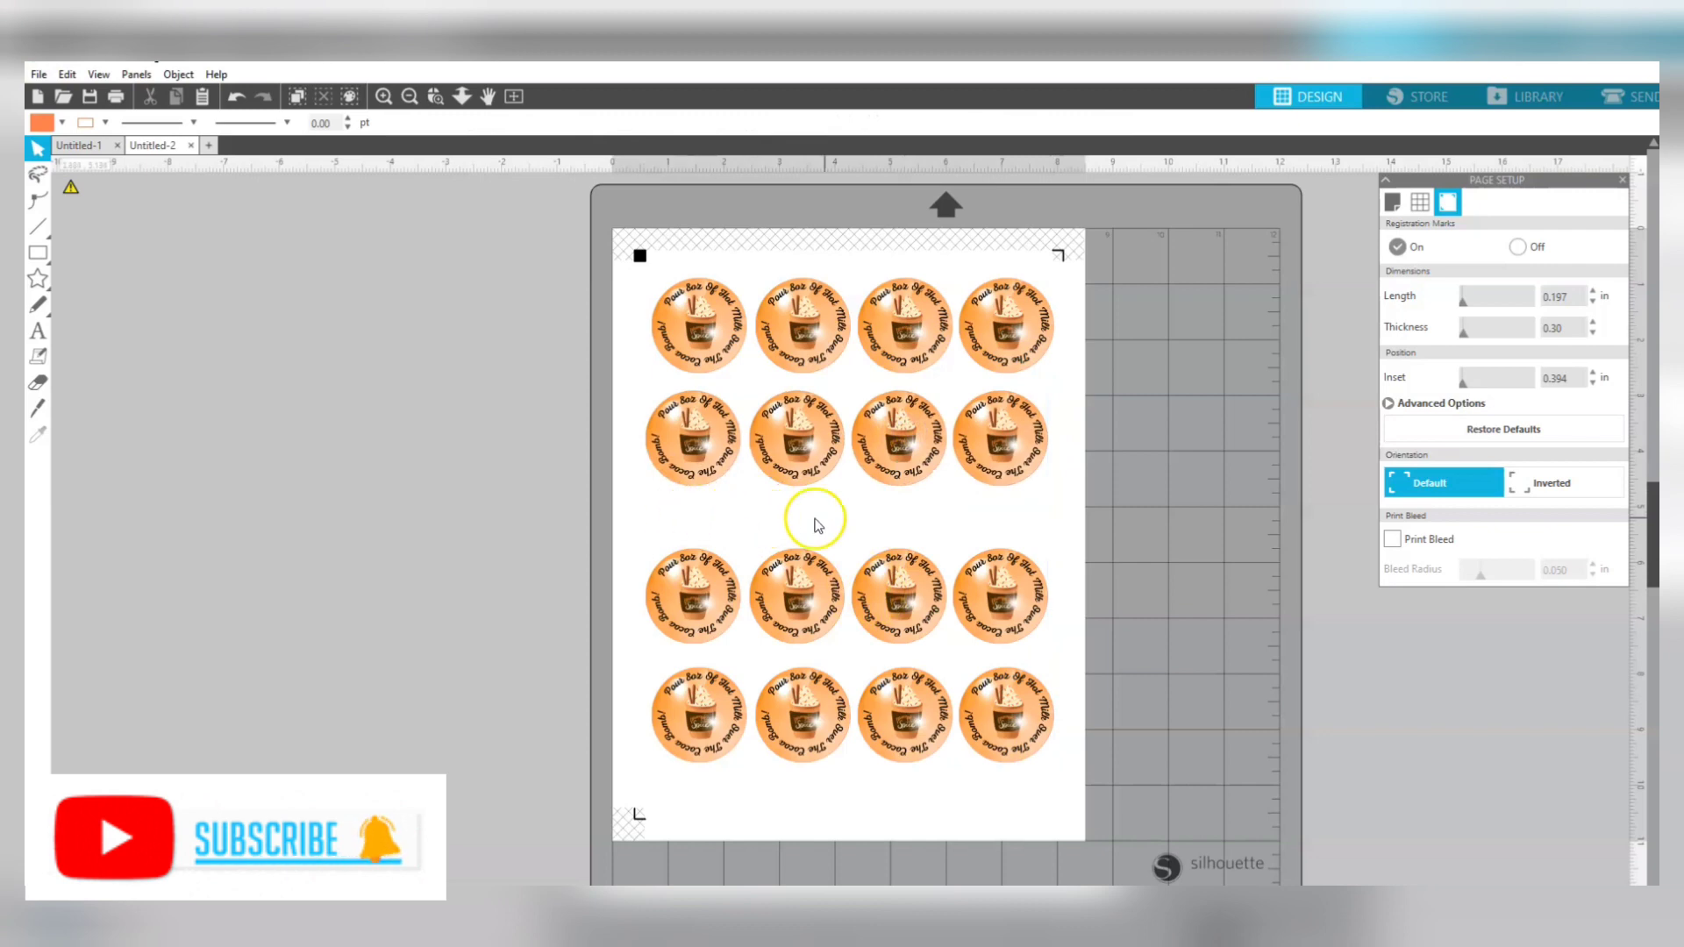
pyautogui.click(997, 518)
pyautogui.moveTo(891, 684); pyautogui.dragTo(893, 731)
pyautogui.click(896, 678)
pyautogui.moveTo(903, 601); pyautogui.dragTo(902, 638)
pyautogui.press('Escape')
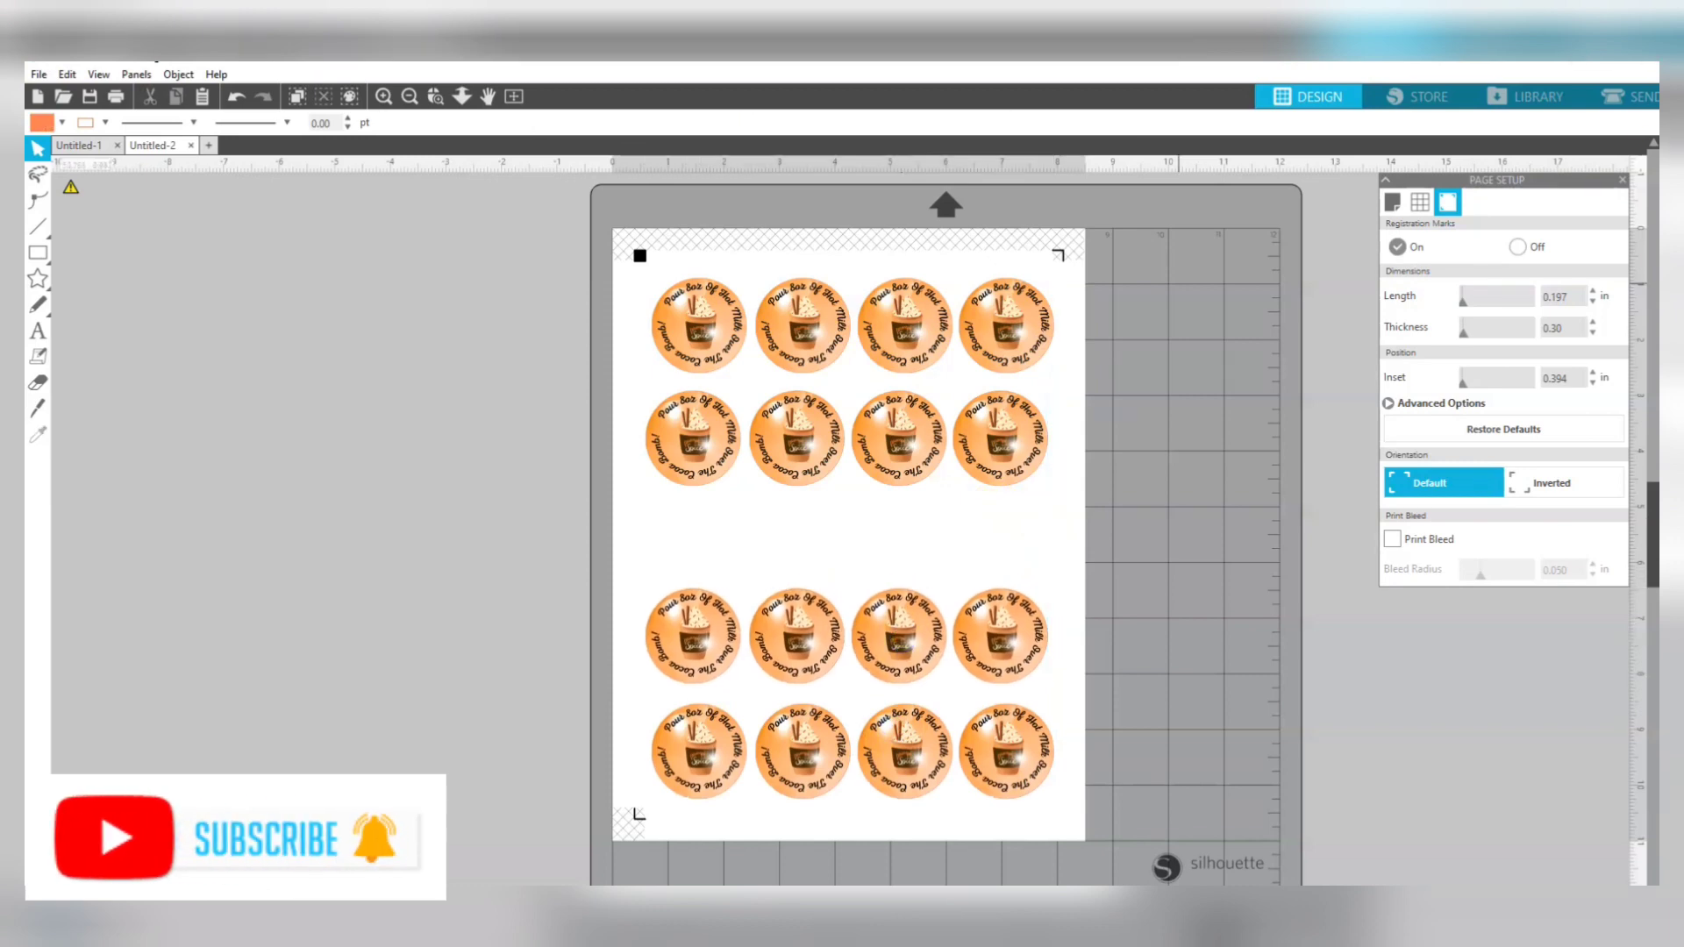
pyautogui.click(1633, 96)
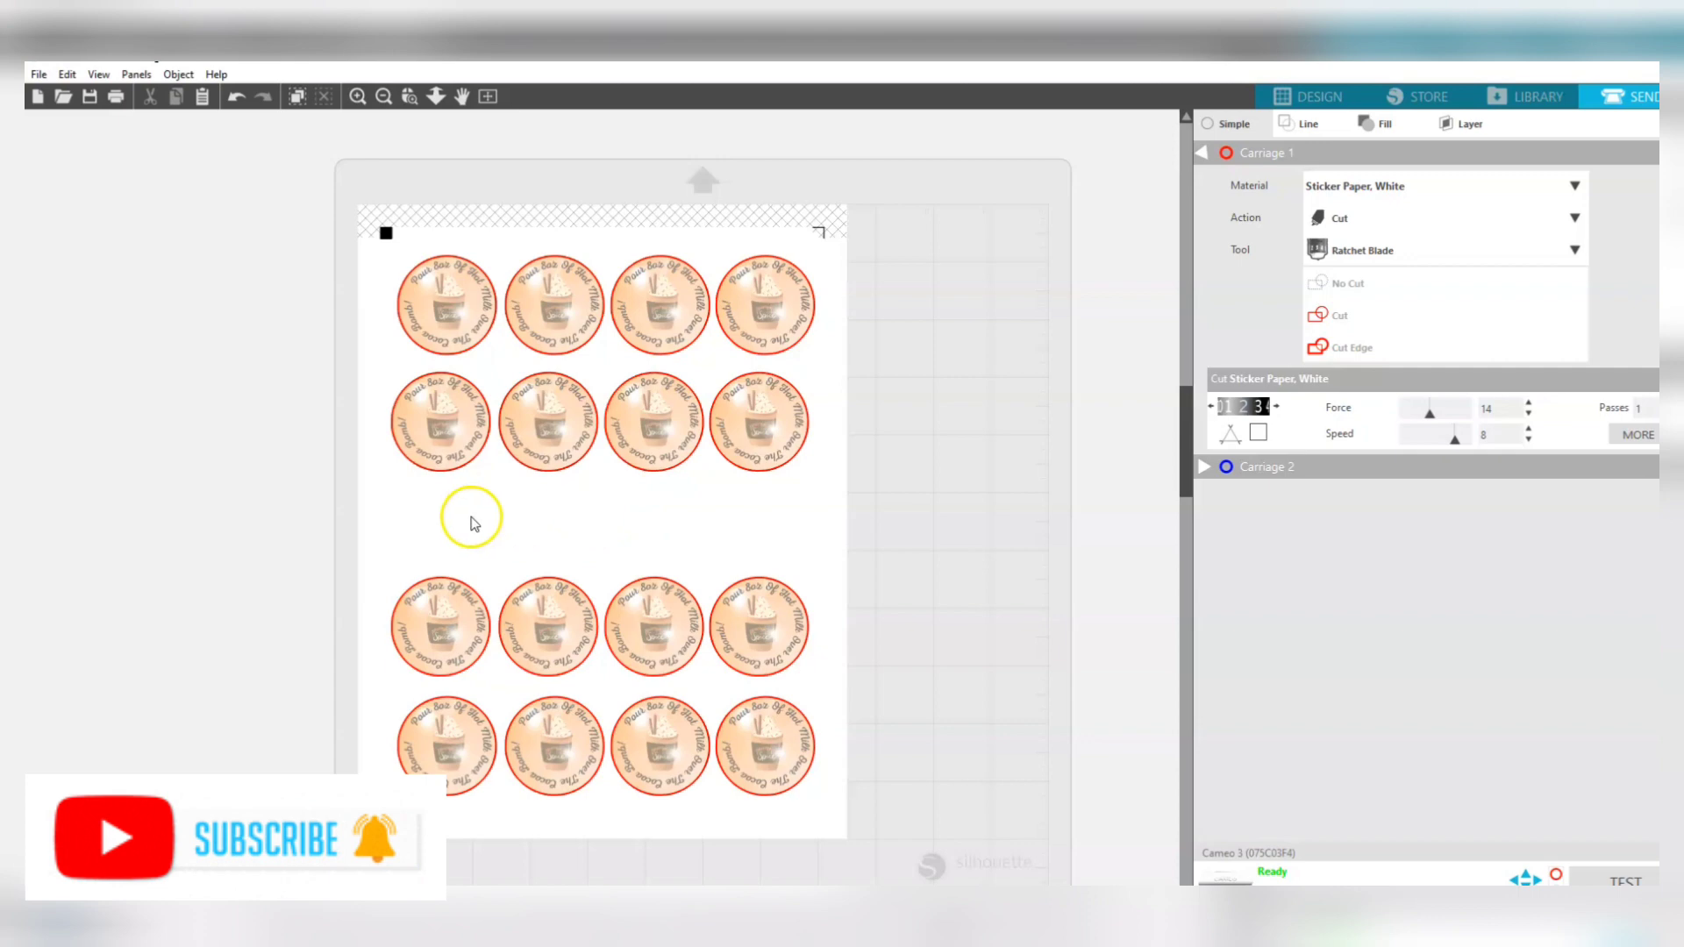
pyautogui.click(1320, 97)
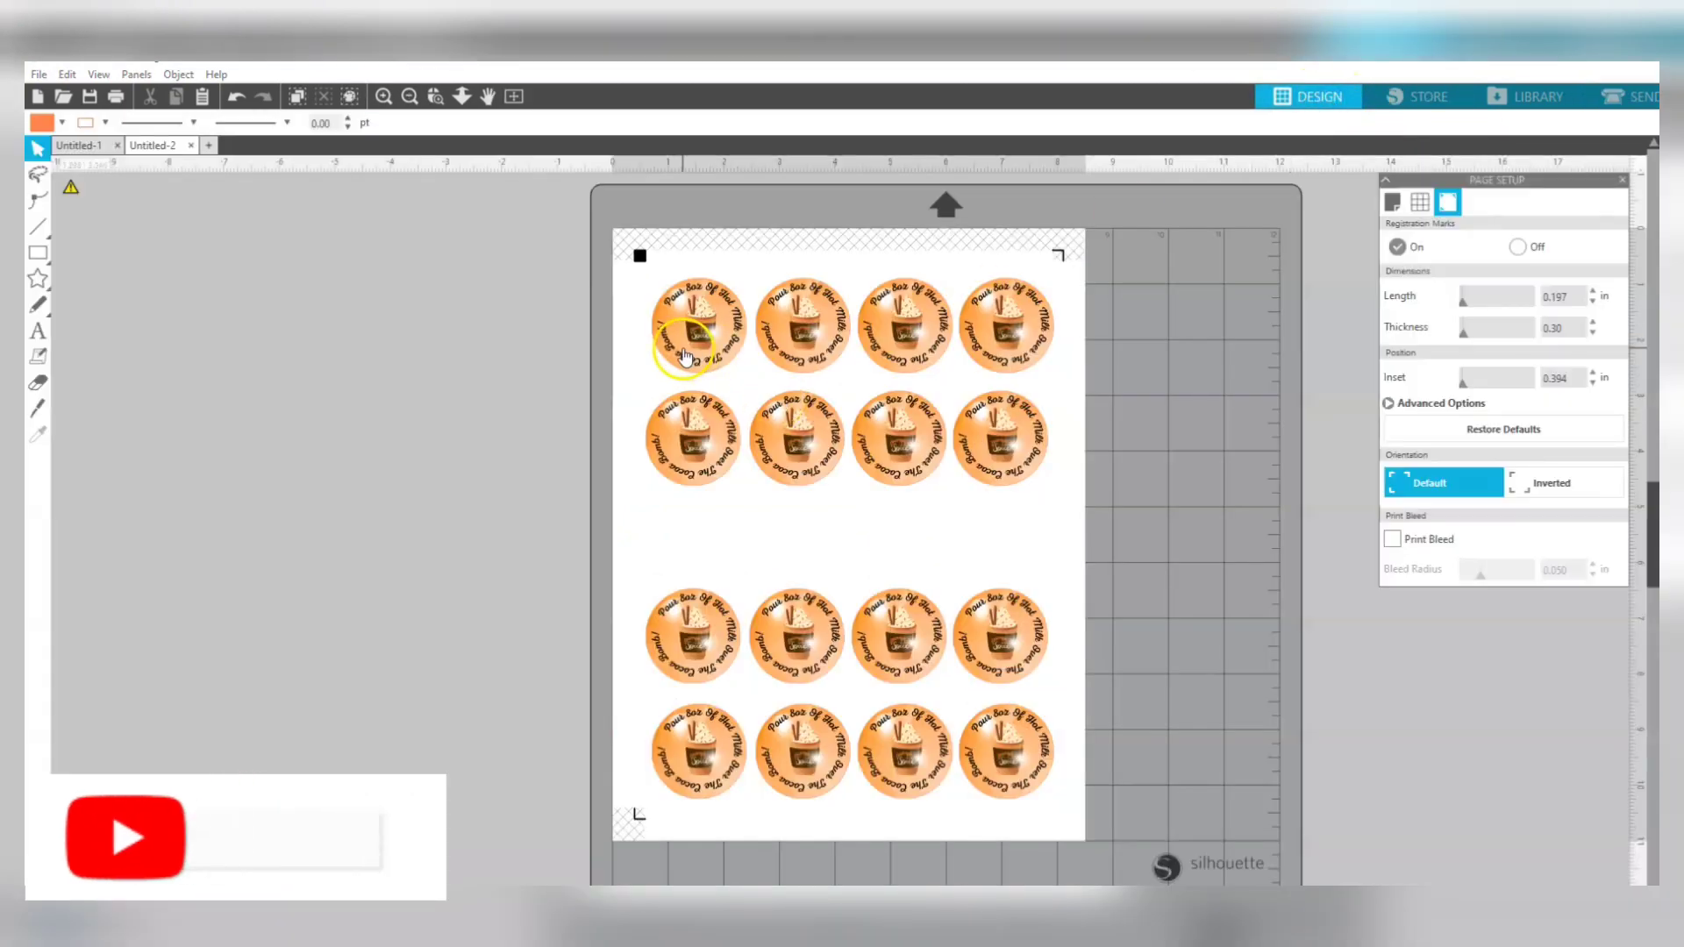
# Merge the file pumpkin_spice_sticker-removebg-preview into the design and move the sticker beside the page.
pyautogui.click(38, 74)
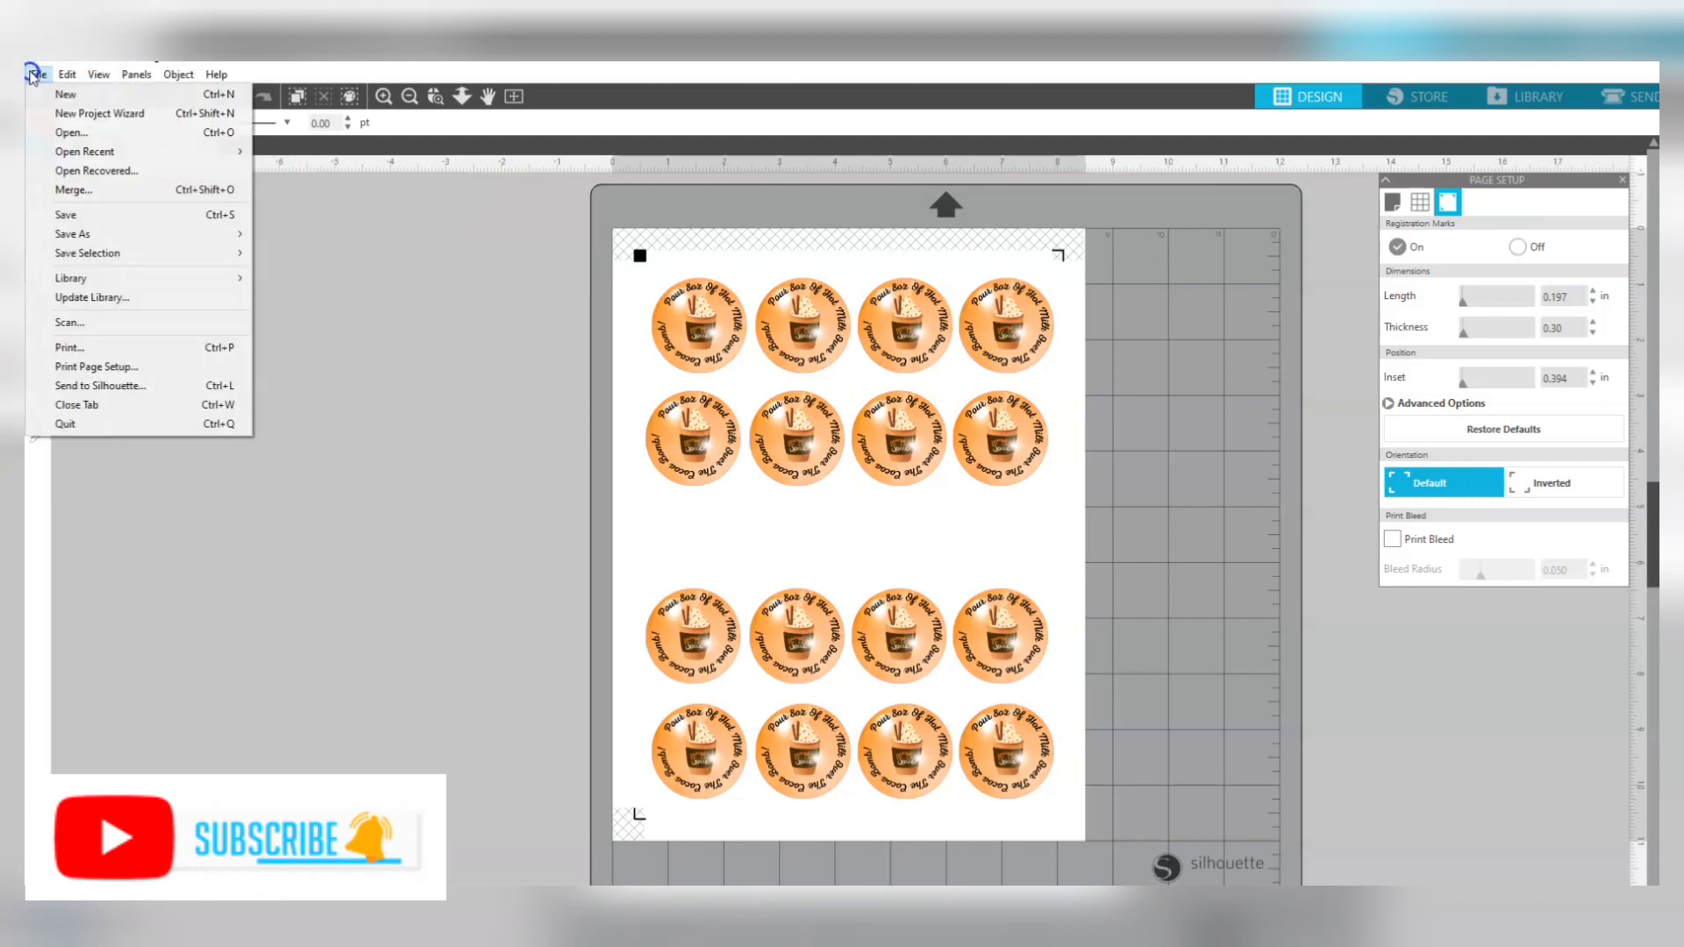
pyautogui.click(63, 190)
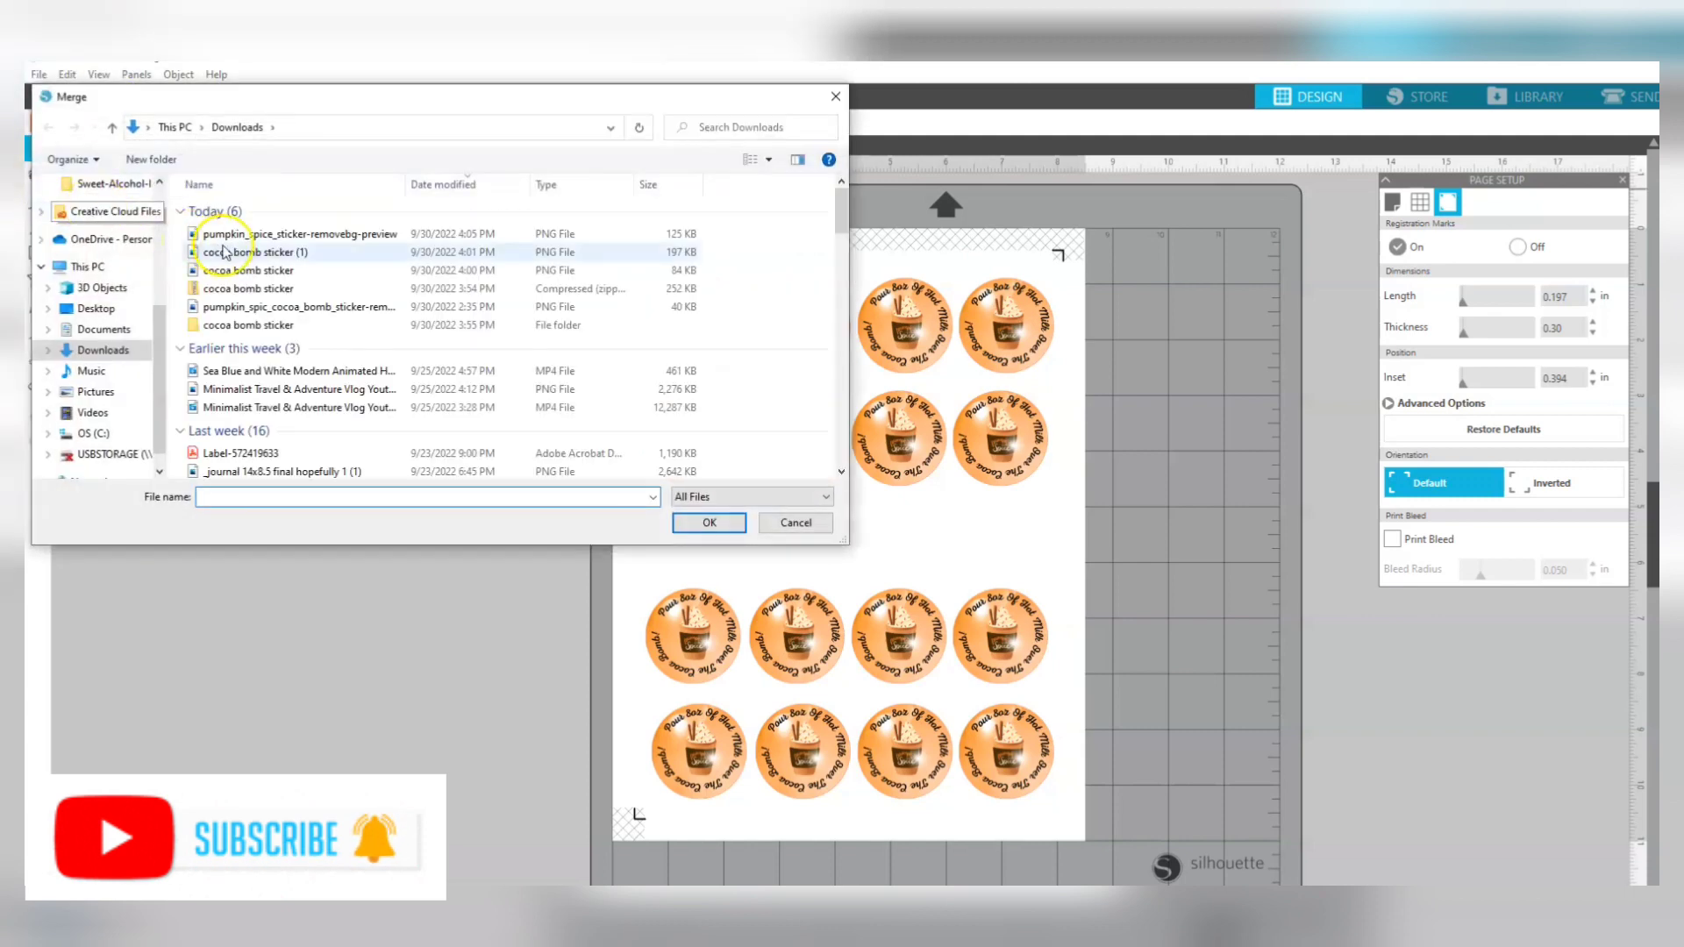
pyautogui.click(229, 233)
pyautogui.click(704, 523)
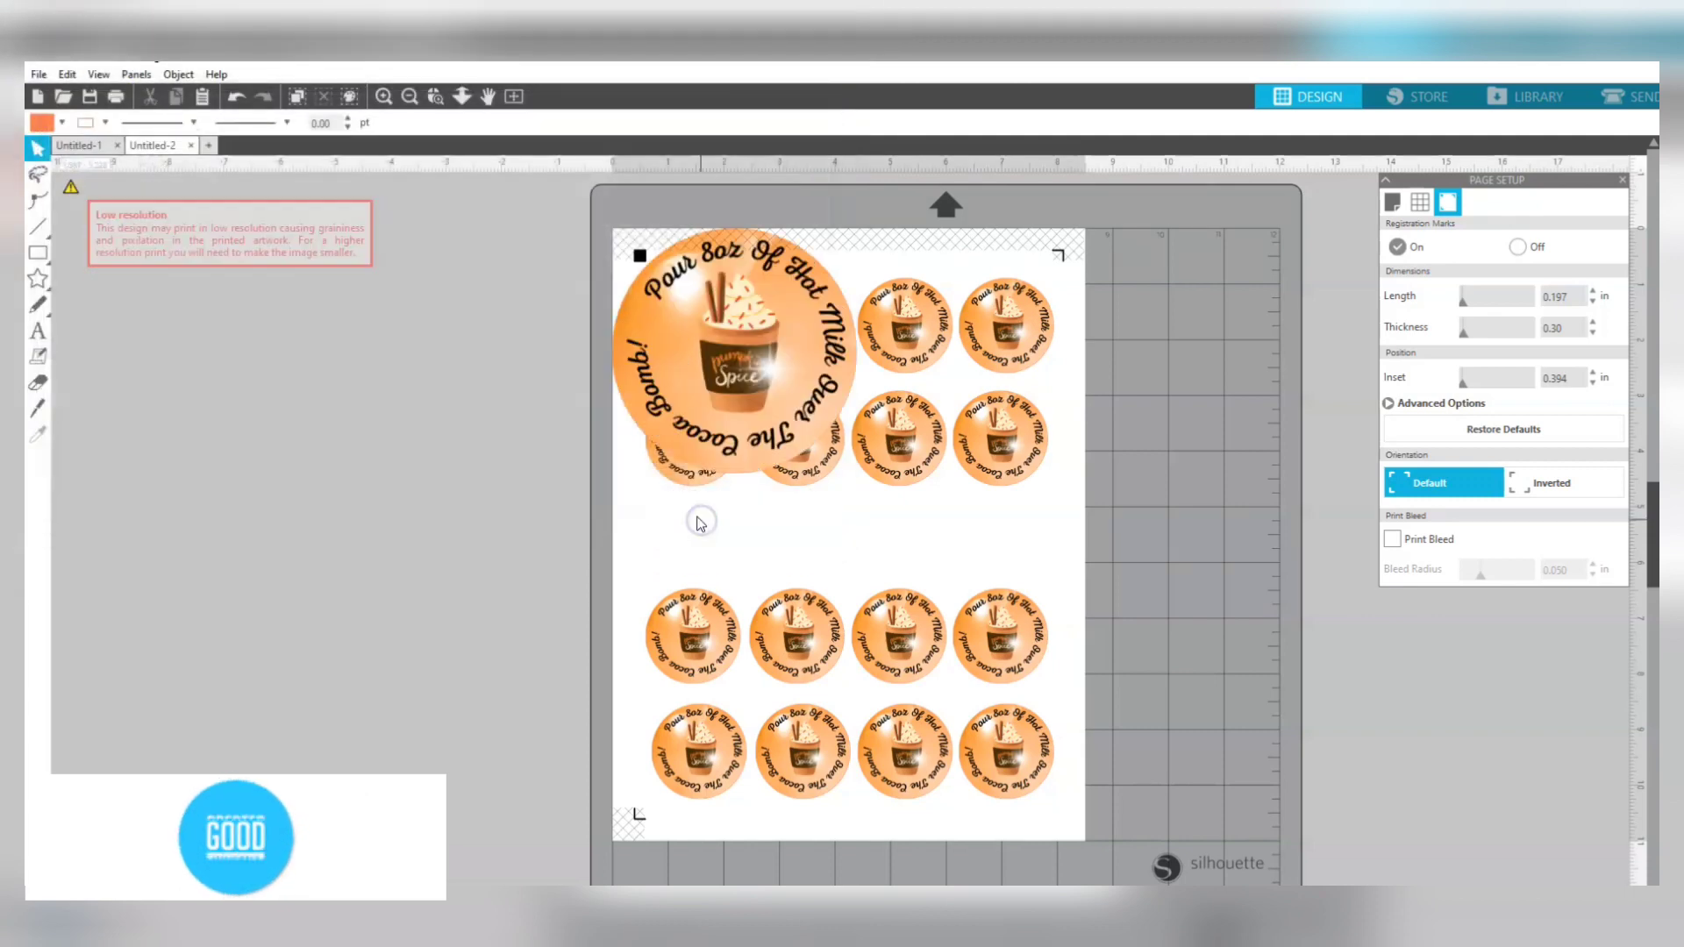
pyautogui.moveTo(818, 447); pyautogui.dragTo(436, 541)
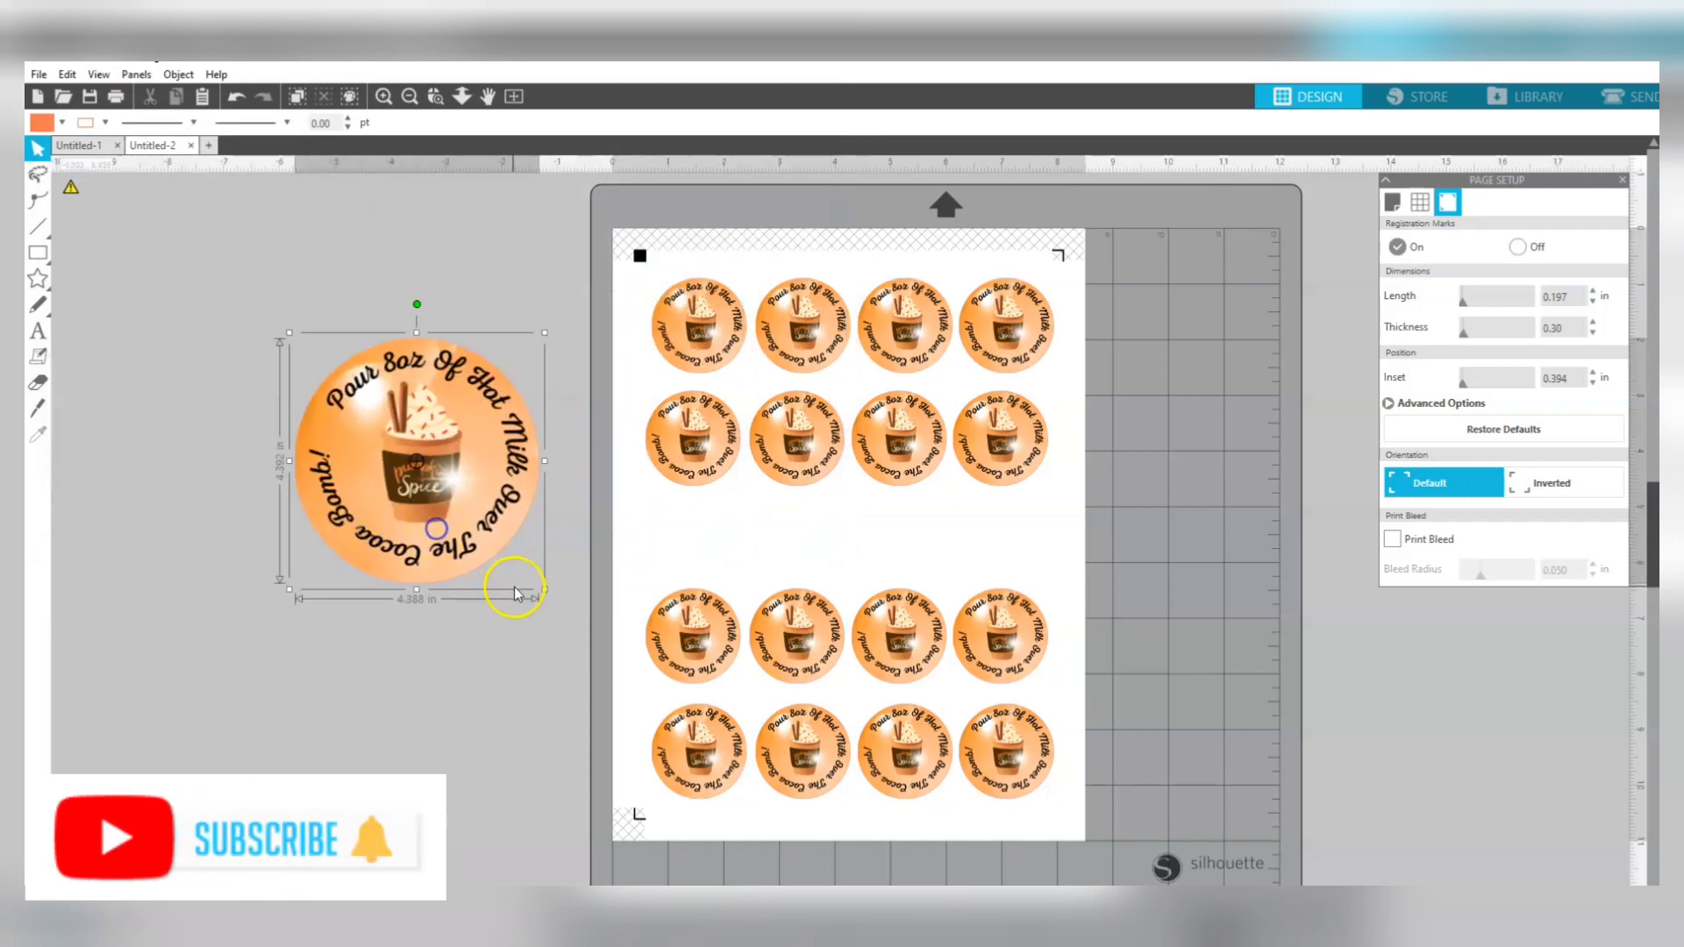
# Resize the merged sticker to 1.4 in wide and 1.4 in high.
pyautogui.click(370, 382)
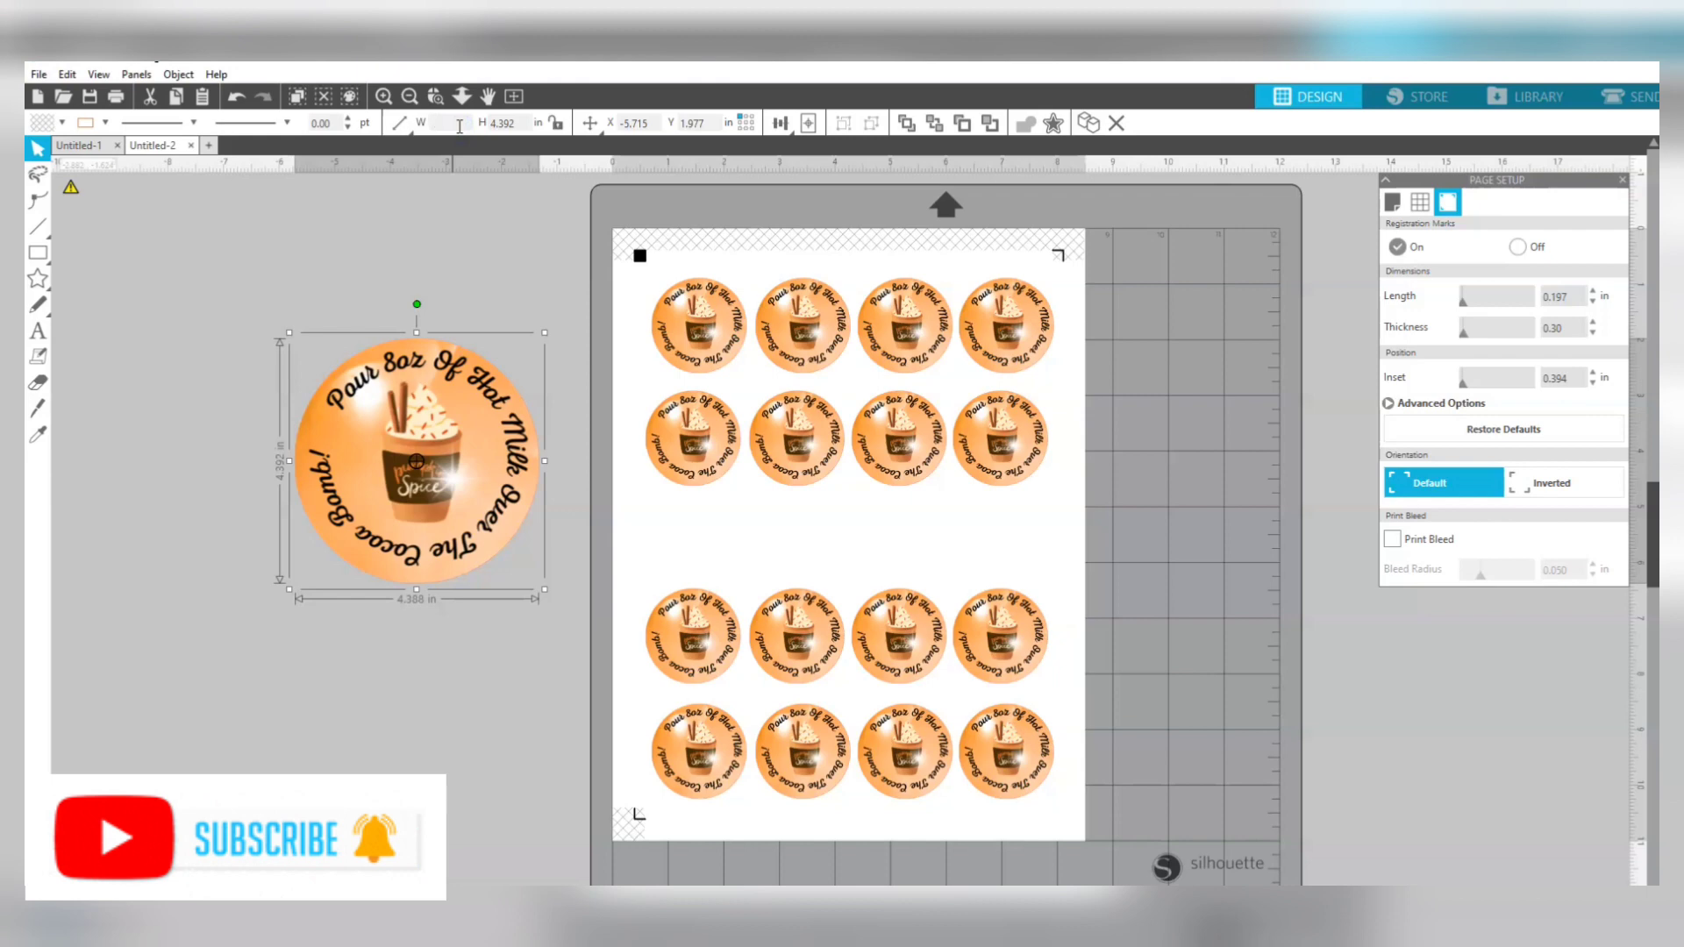
pyautogui.write('1.4')
pyautogui.press('Tab')
pyautogui.write('1')
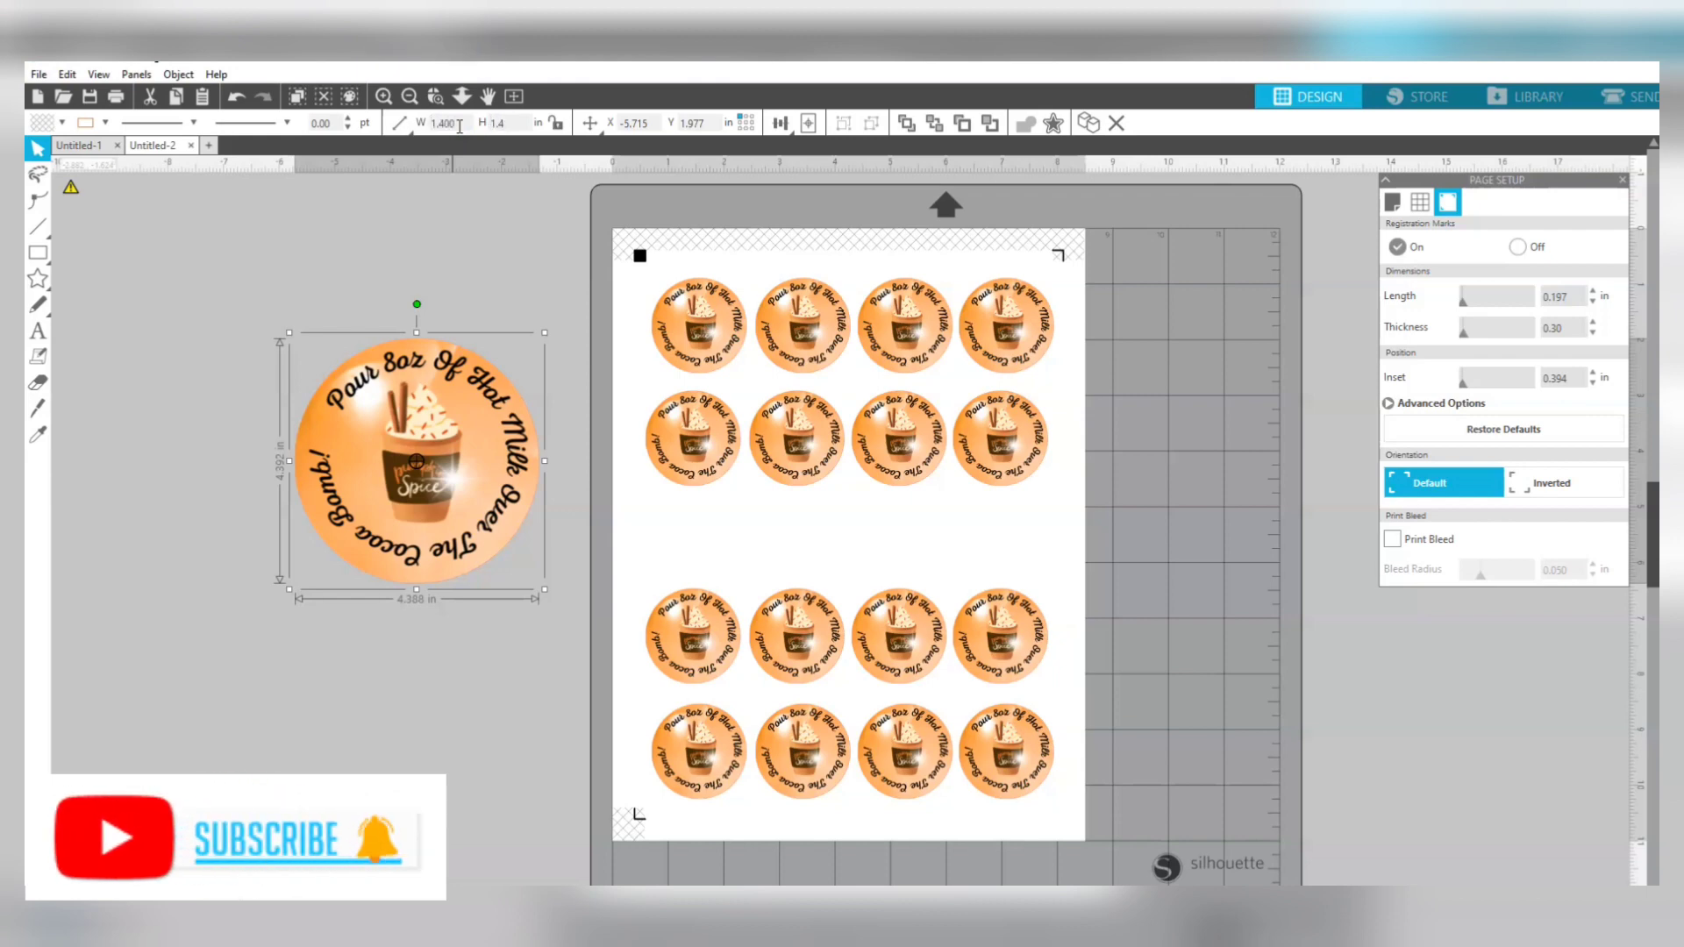
pyautogui.write('.4')
pyautogui.press('Return')
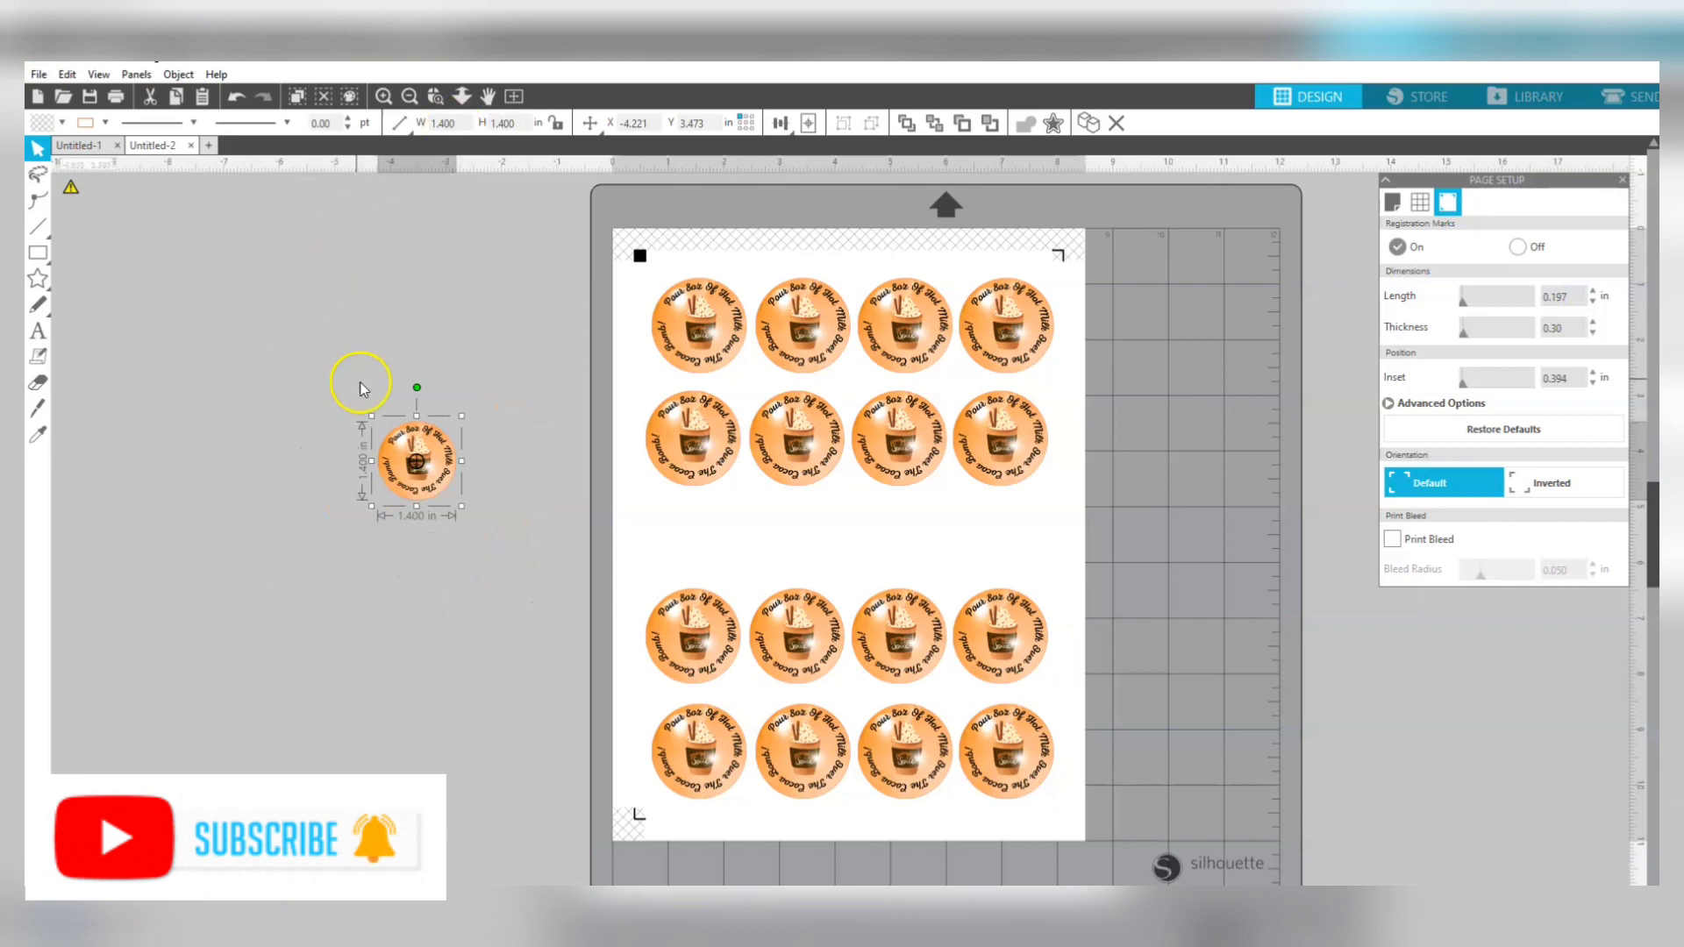
# Move the 1.4-inch sticker into the gap between the middle rows and duplicate it three times to form a row of four.
pyautogui.moveTo(432, 473); pyautogui.dragTo(756, 539)
pyautogui.rightClick(756, 539)
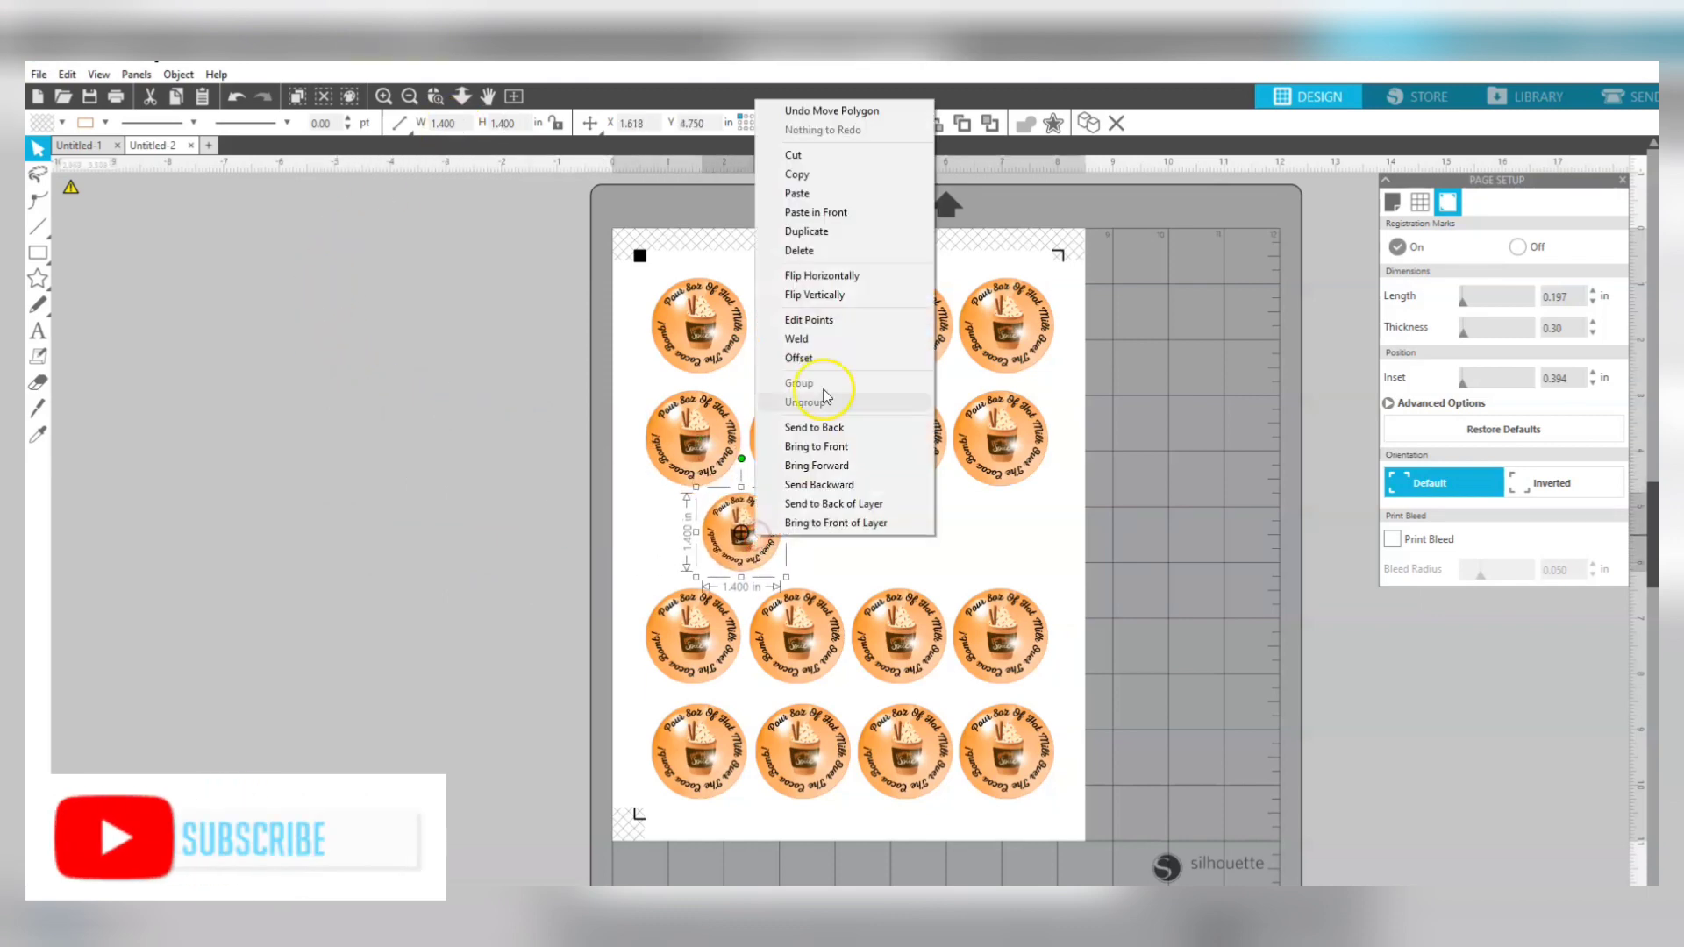
pyautogui.click(842, 229)
pyautogui.moveTo(752, 538); pyautogui.dragTo(837, 551)
pyautogui.rightClick(836, 551)
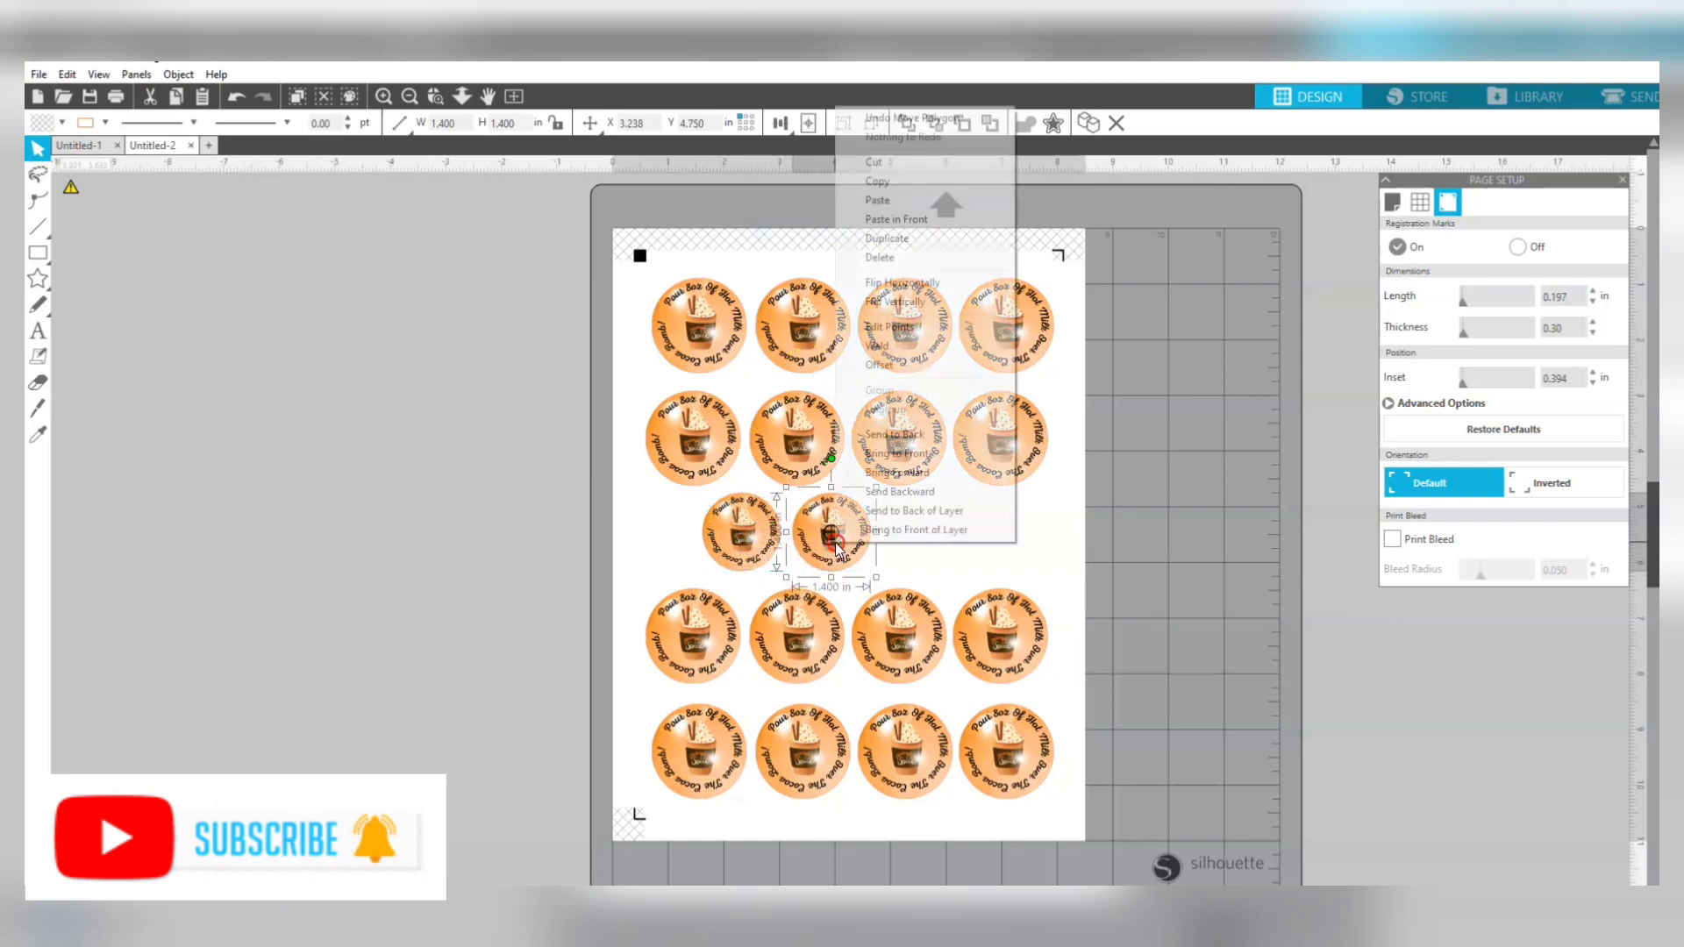
pyautogui.click(913, 238)
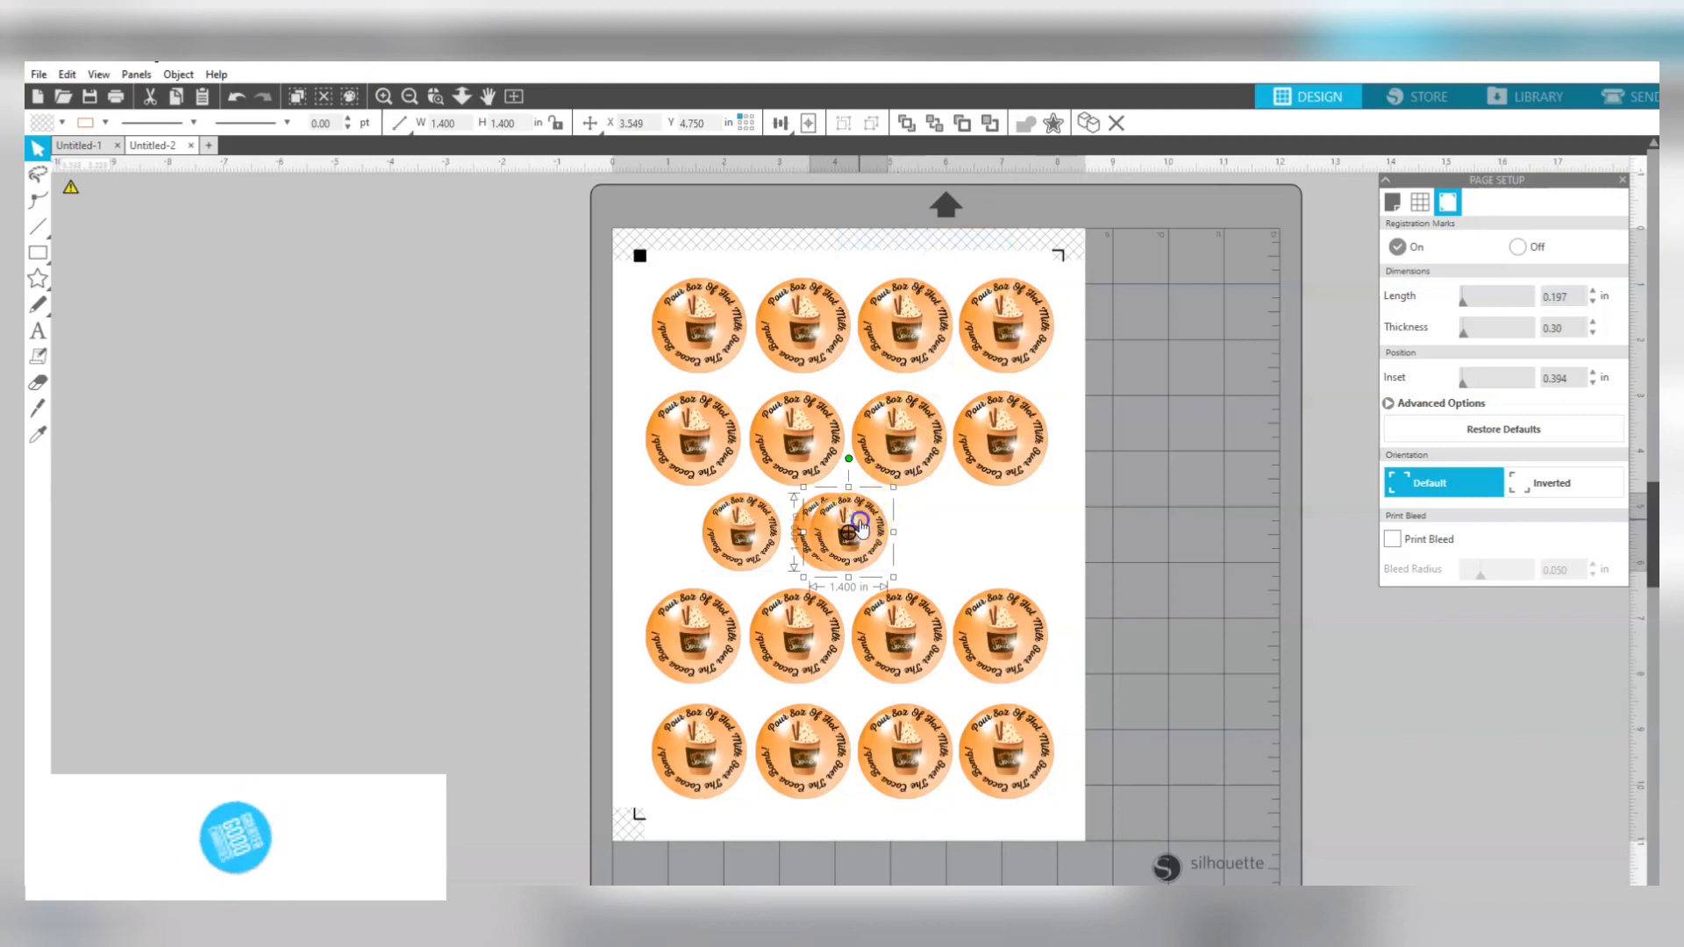
pyautogui.moveTo(856, 530); pyautogui.dragTo(928, 531)
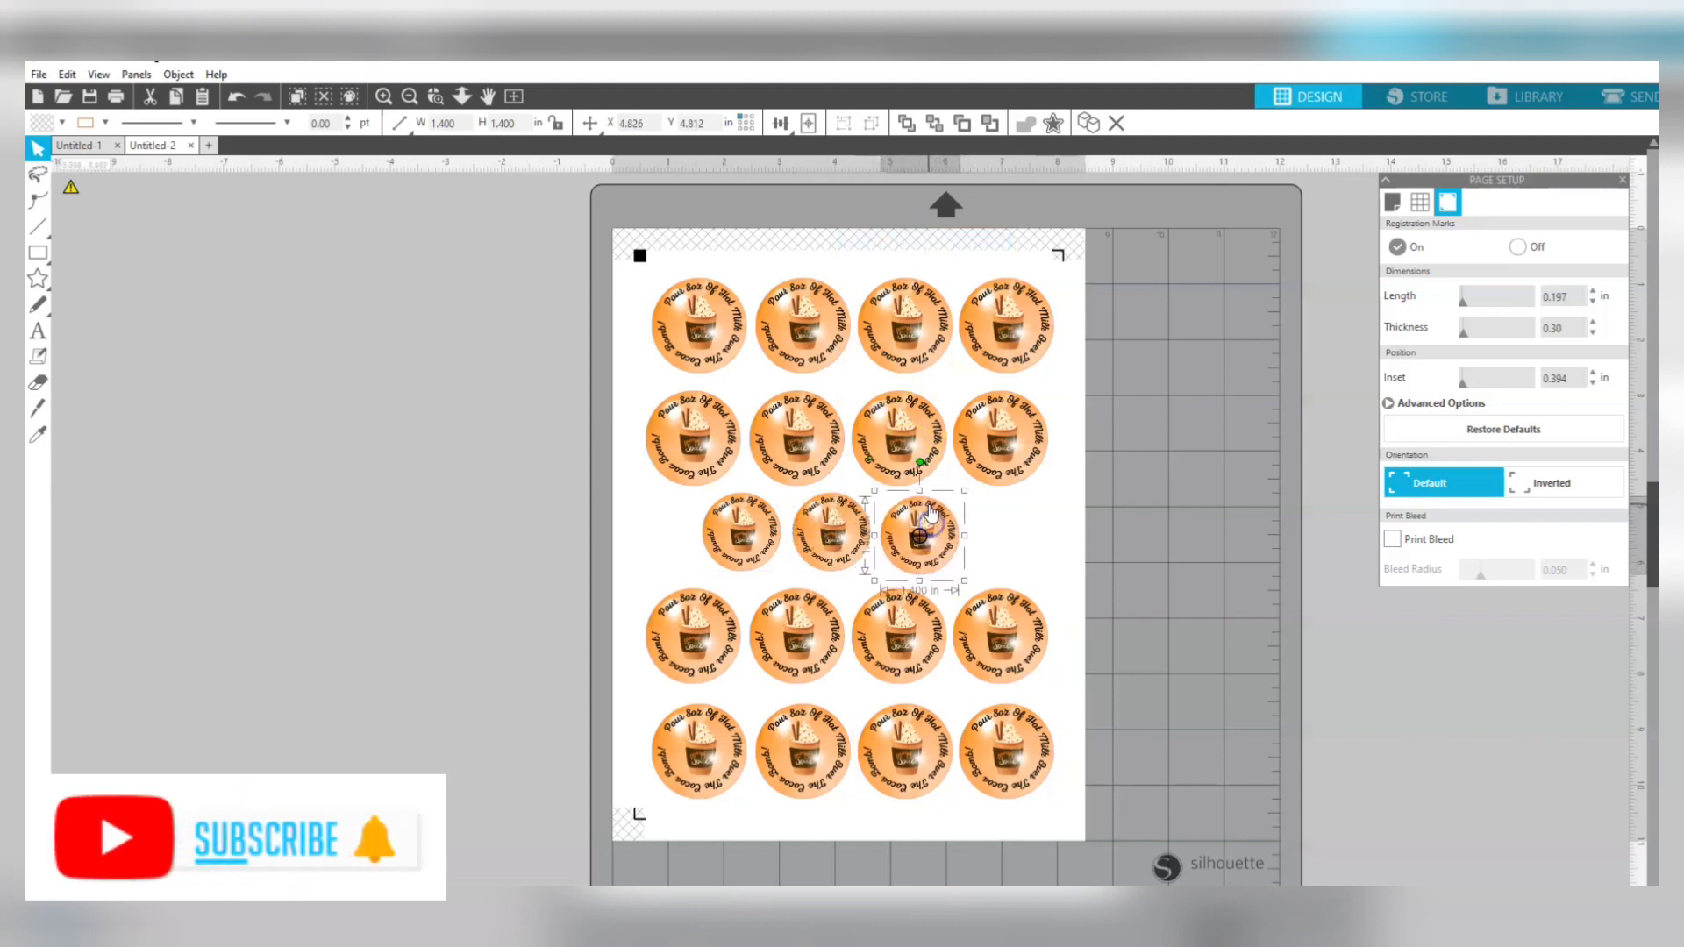
pyautogui.rightClick(932, 516)
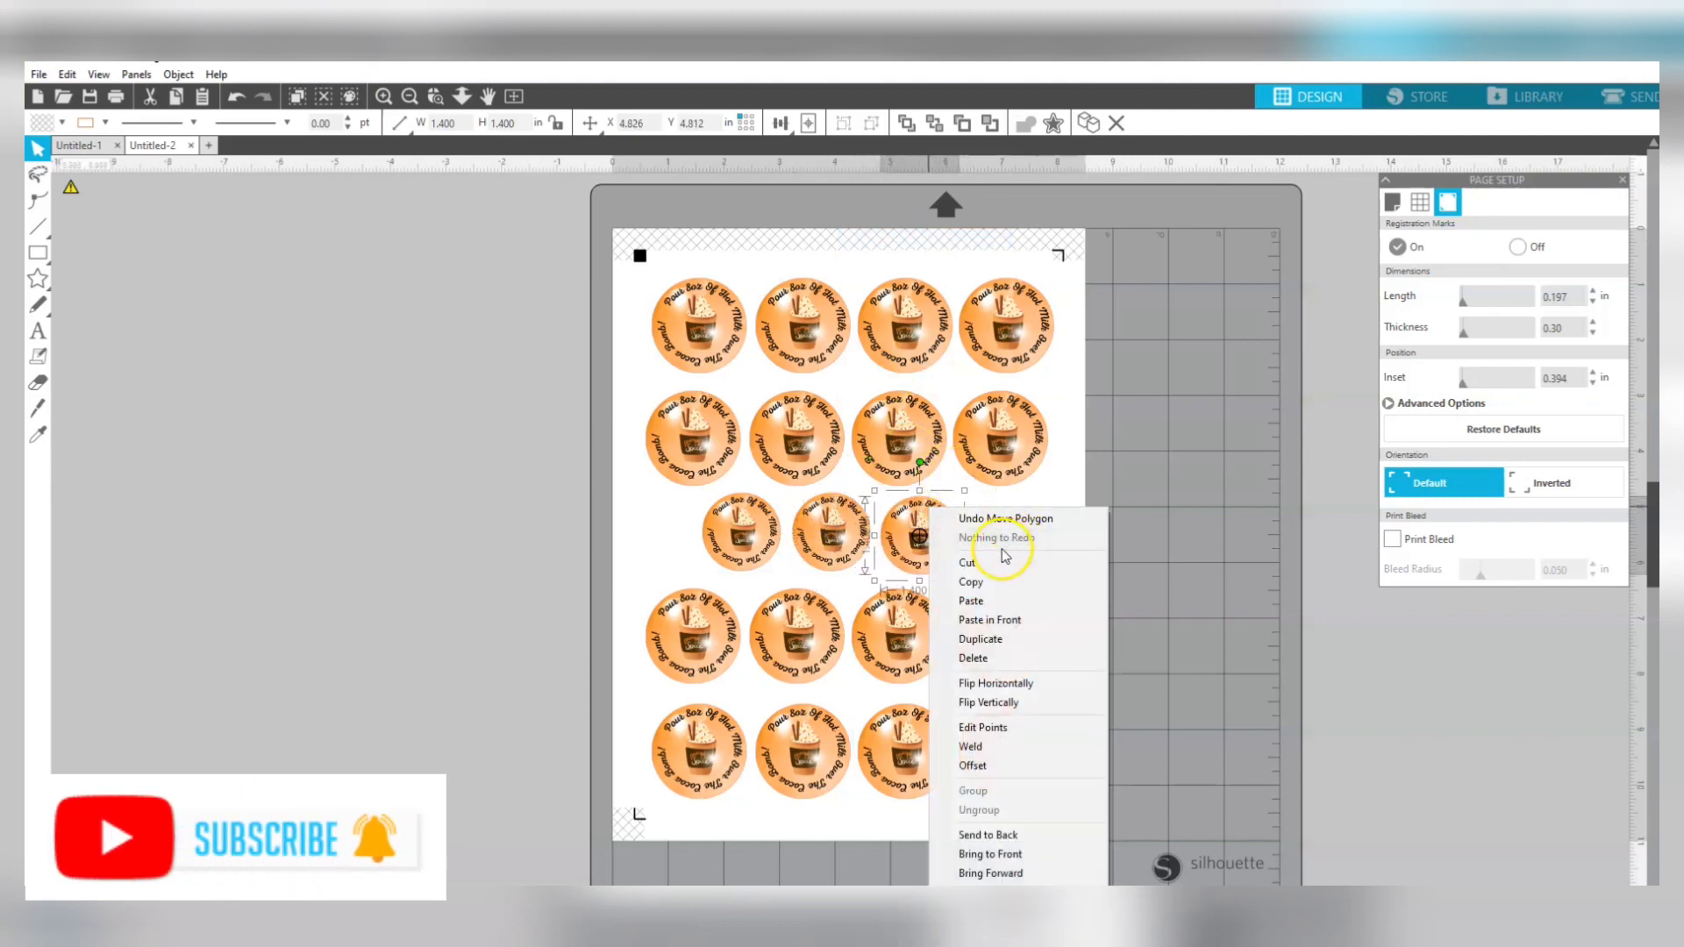
pyautogui.click(982, 639)
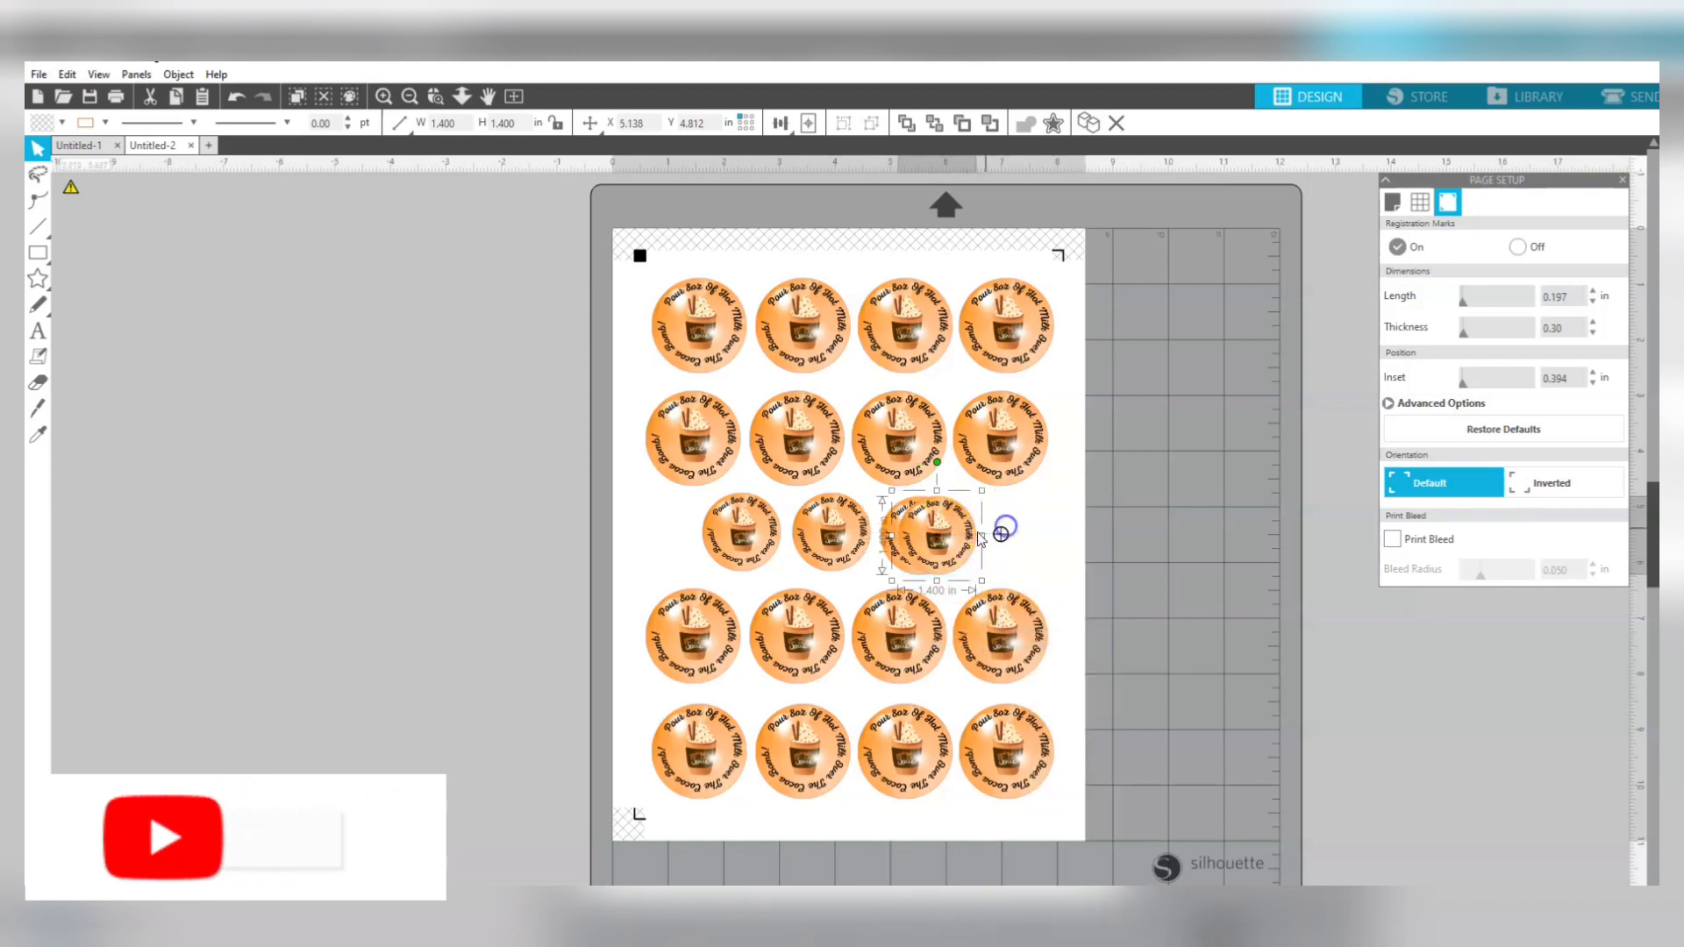
pyautogui.moveTo(905, 554); pyautogui.dragTo(980, 541)
# Slide the four small stickers toward the page's left edge, spacing them closely side by side.
pyautogui.moveTo(816, 539); pyautogui.dragTo(691, 533)
pyautogui.moveTo(819, 530); pyautogui.dragTo(775, 533)
pyautogui.moveTo(917, 533); pyautogui.dragTo(867, 544)
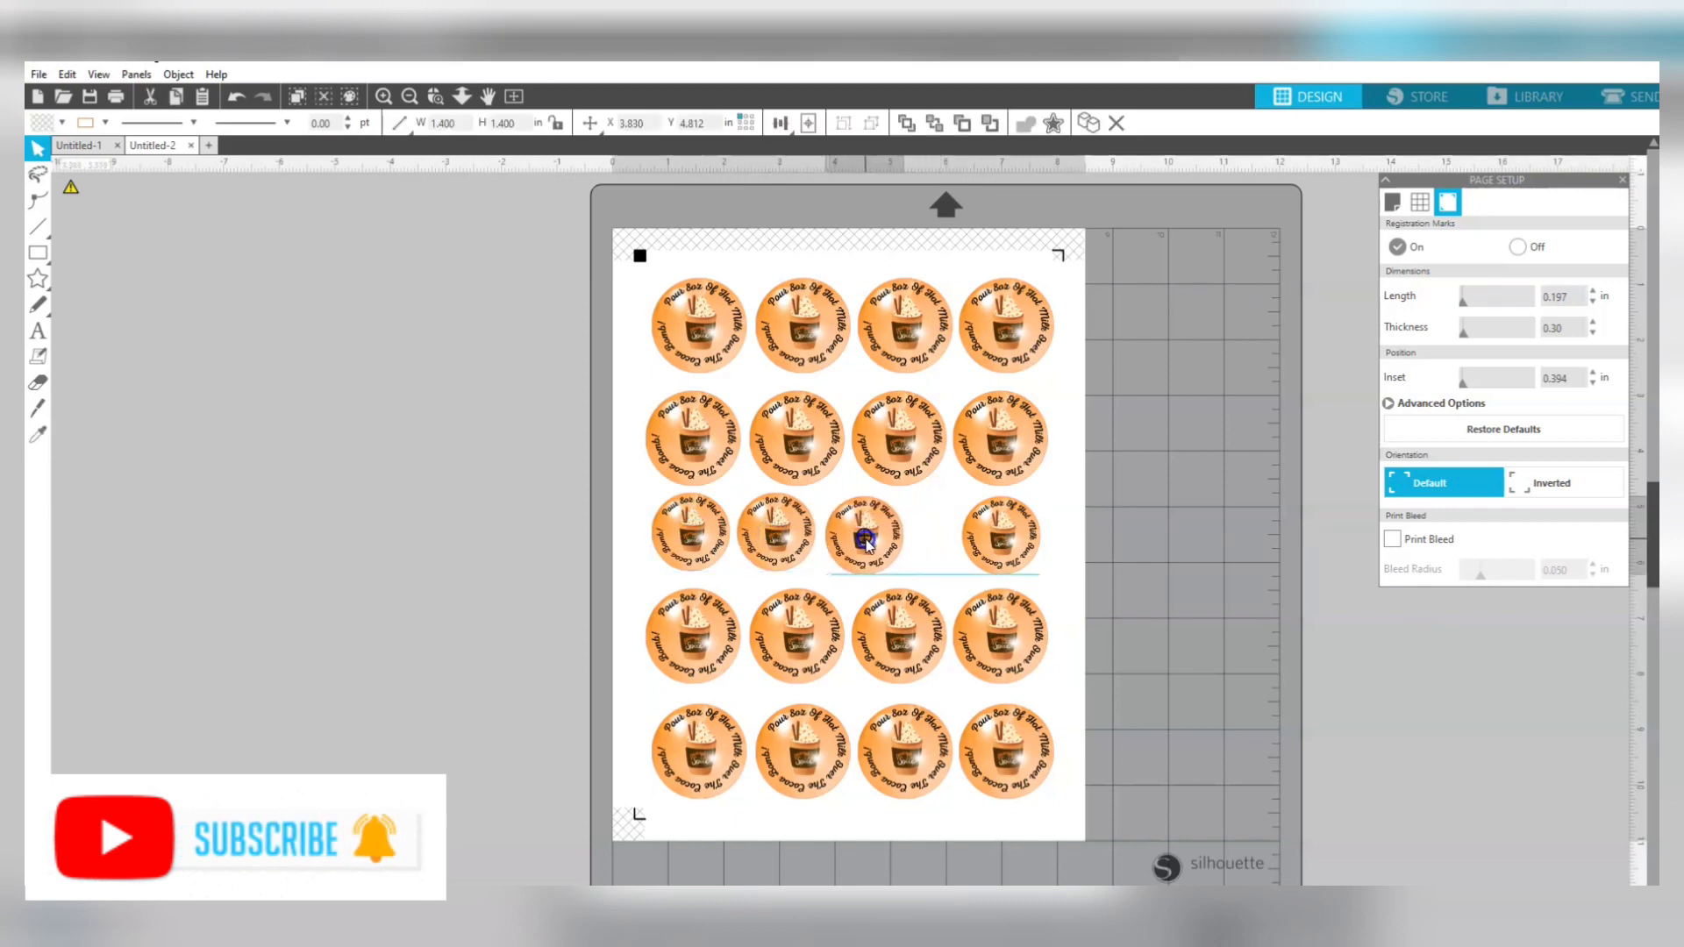
pyautogui.moveTo(999, 533); pyautogui.dragTo(951, 544)
# Try a fifth 1.4-inch sticker at the right end of the small row, and delete that copy.
pyautogui.rightClick(951, 544)
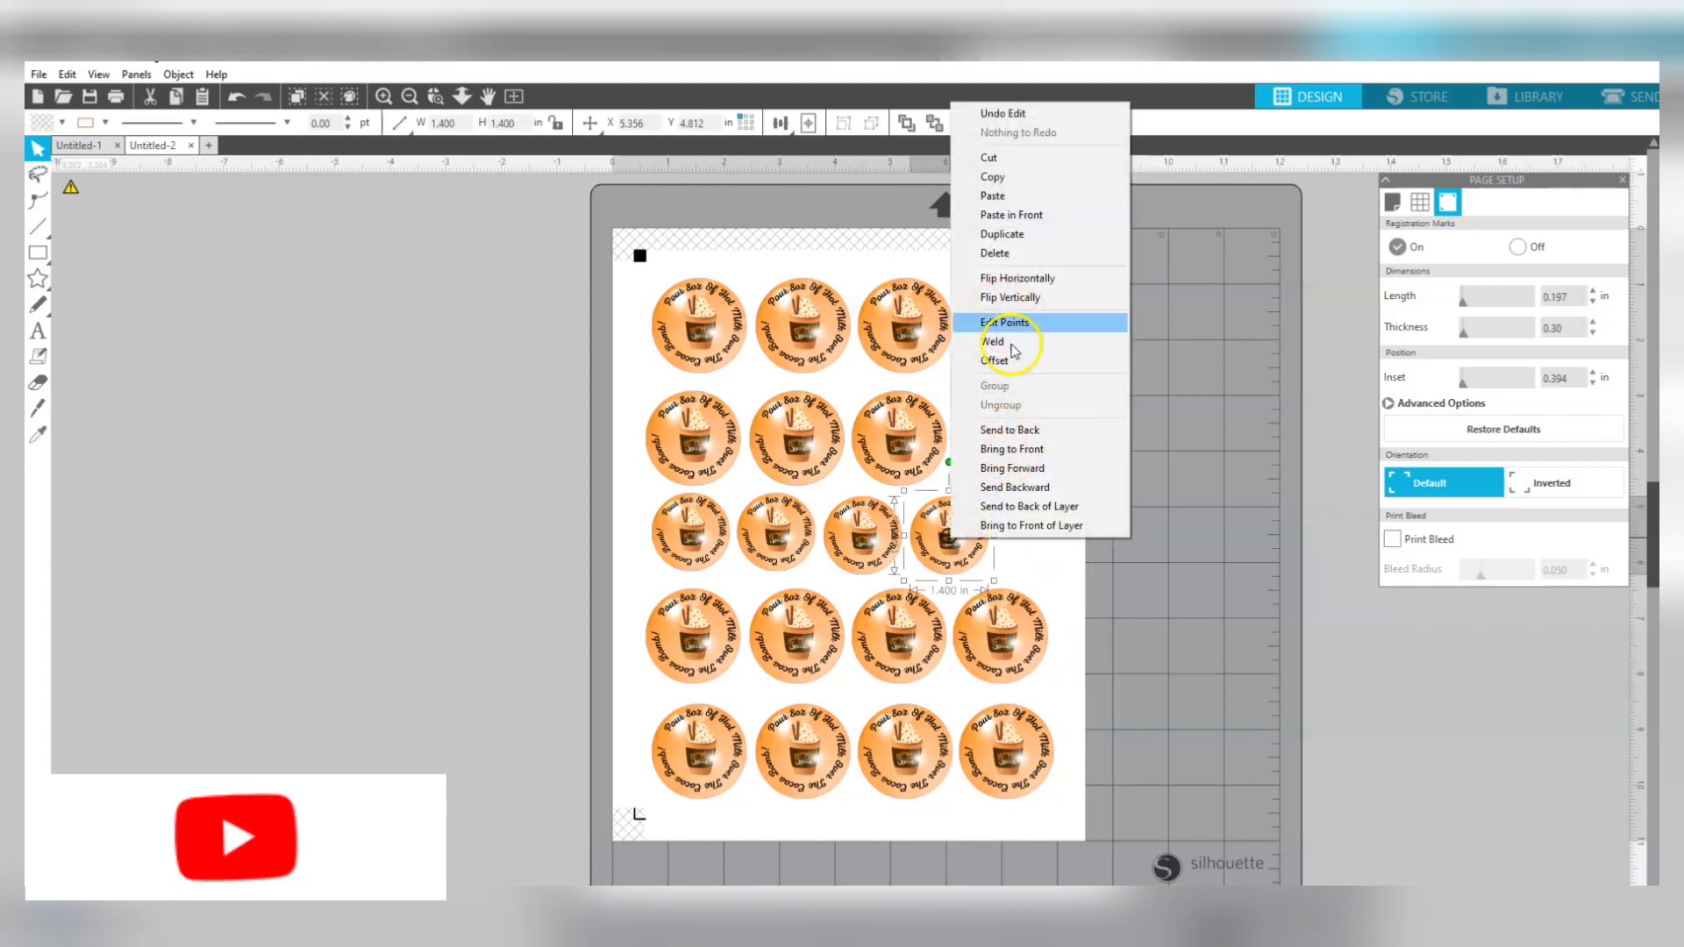
pyautogui.click(1003, 234)
pyautogui.moveTo(958, 558); pyautogui.dragTo(1026, 553)
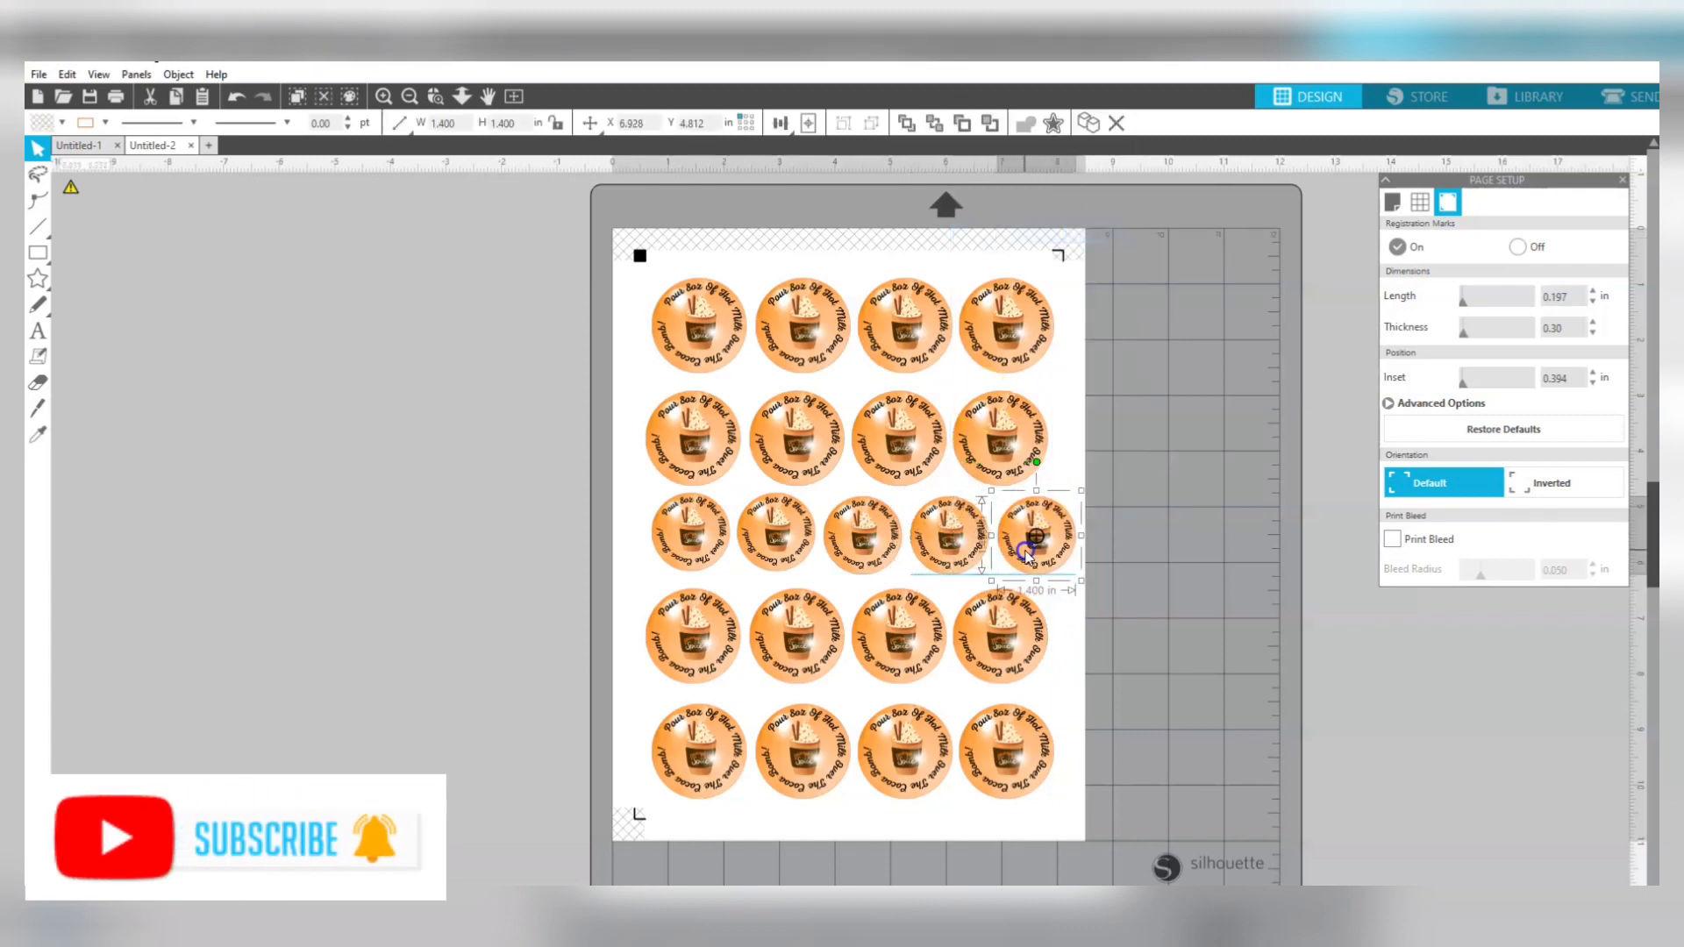
pyautogui.moveTo(1026, 552); pyautogui.dragTo(504, 519)
pyautogui.rightClick(505, 520)
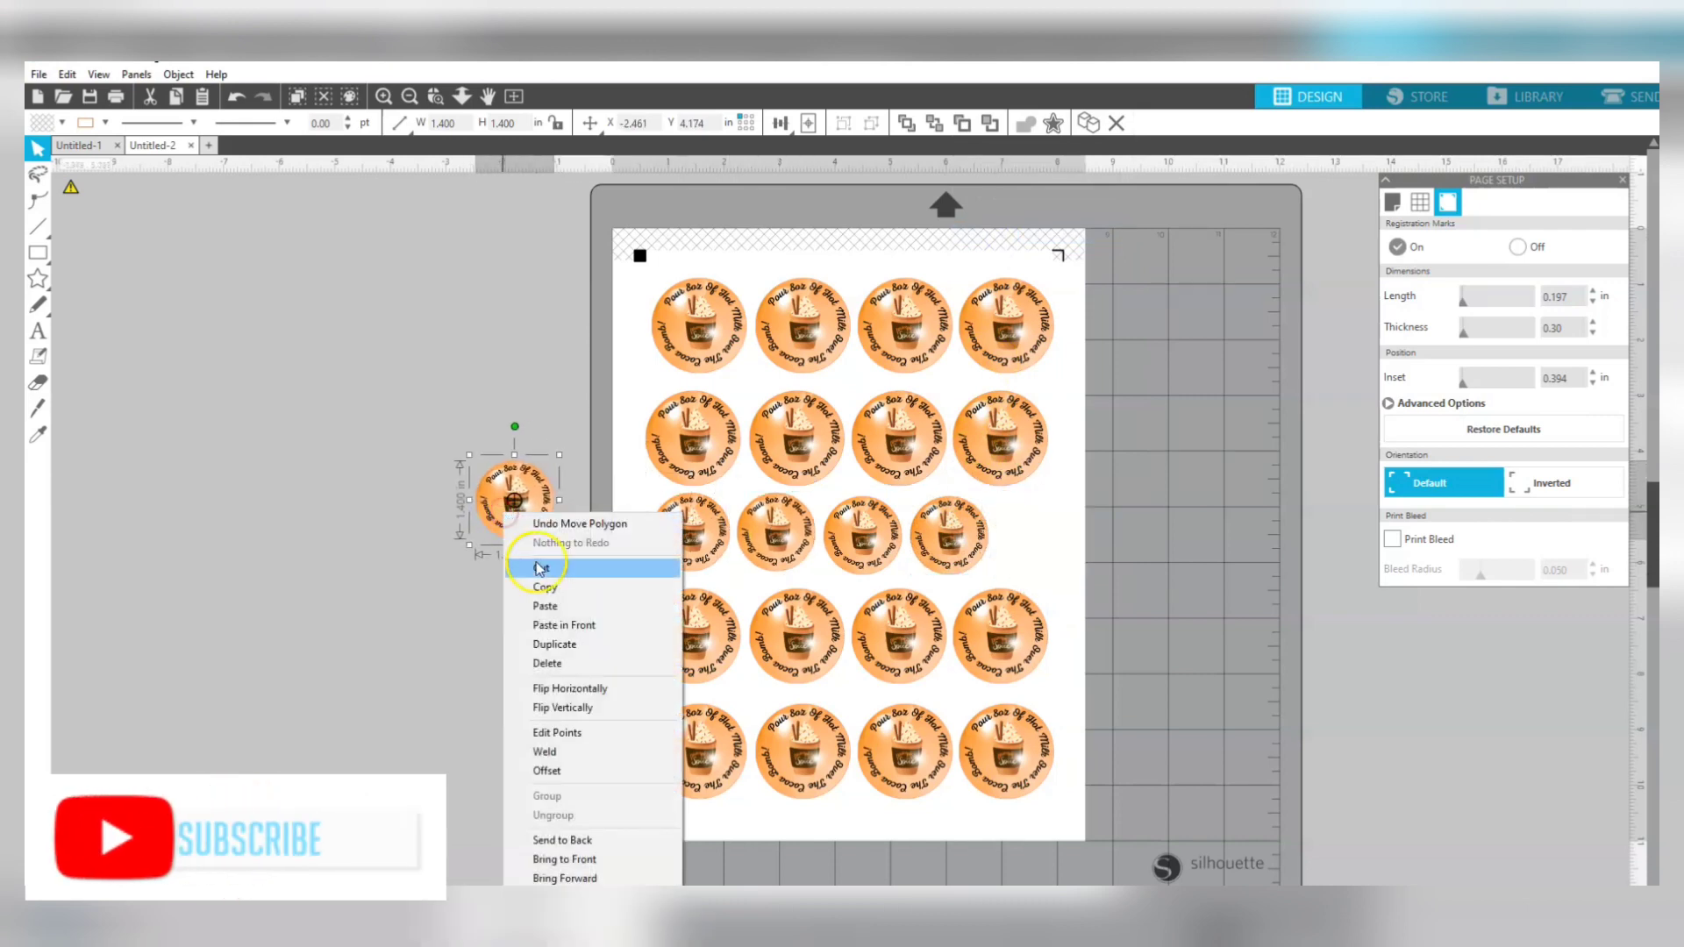
pyautogui.click(546, 664)
# Align the four small stickers by their bottom edges and group them.
pyautogui.moveTo(602, 527); pyautogui.dragTo(960, 552)
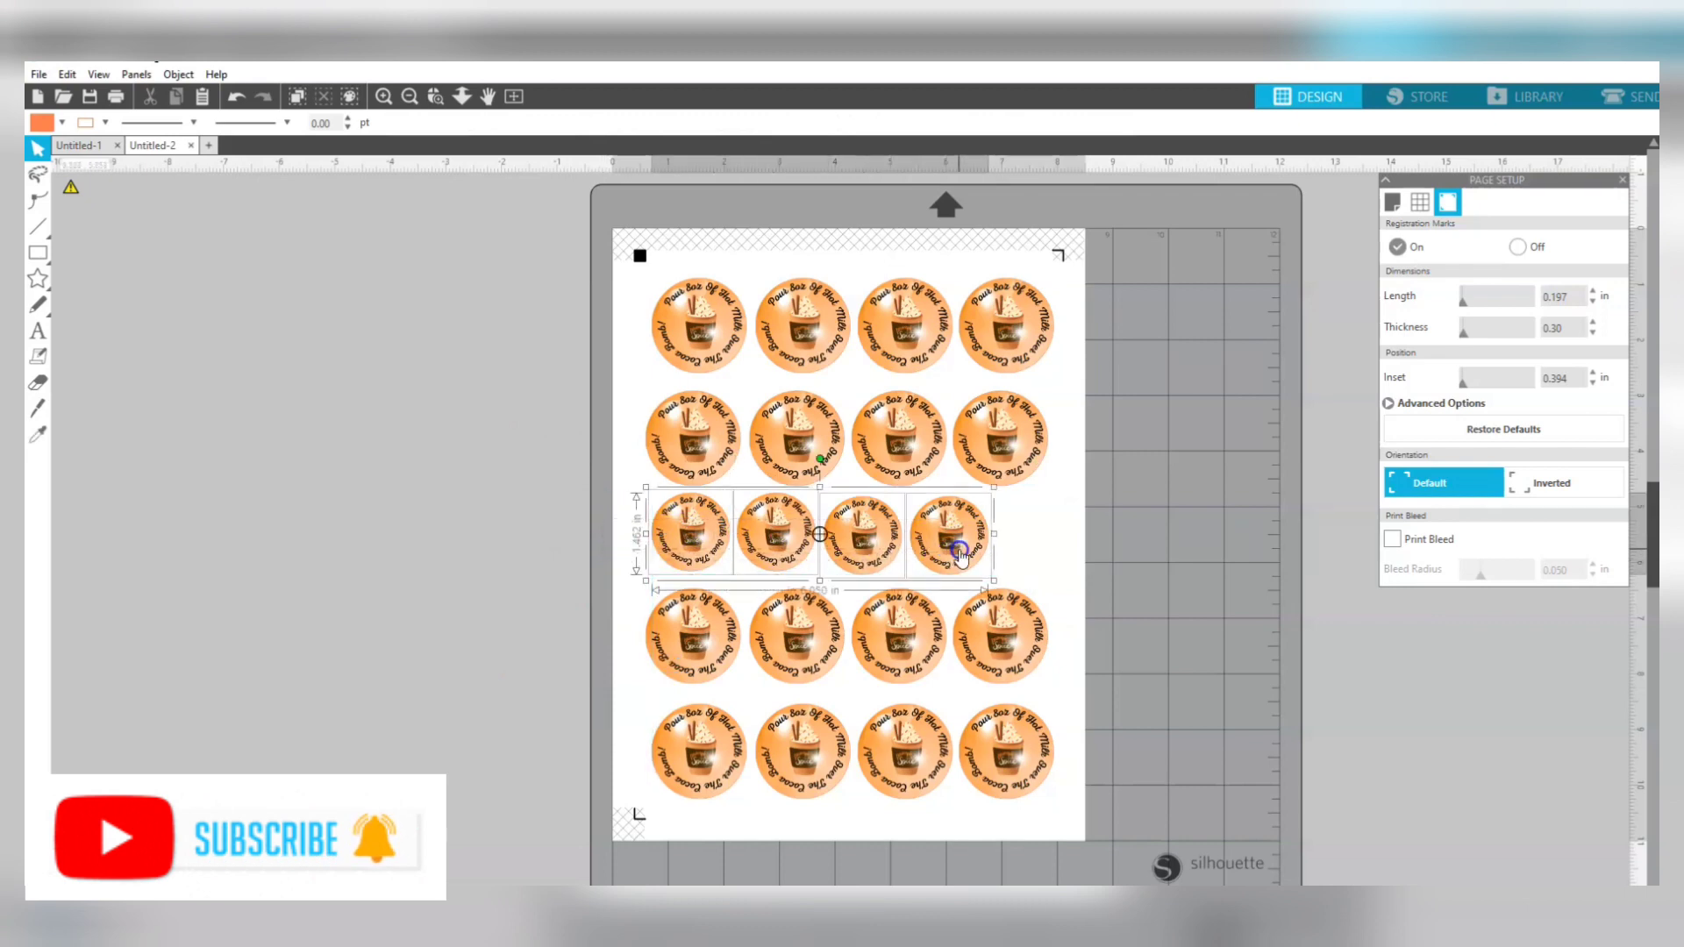
pyautogui.click(185, 78)
pyautogui.moveTo(377, 133)
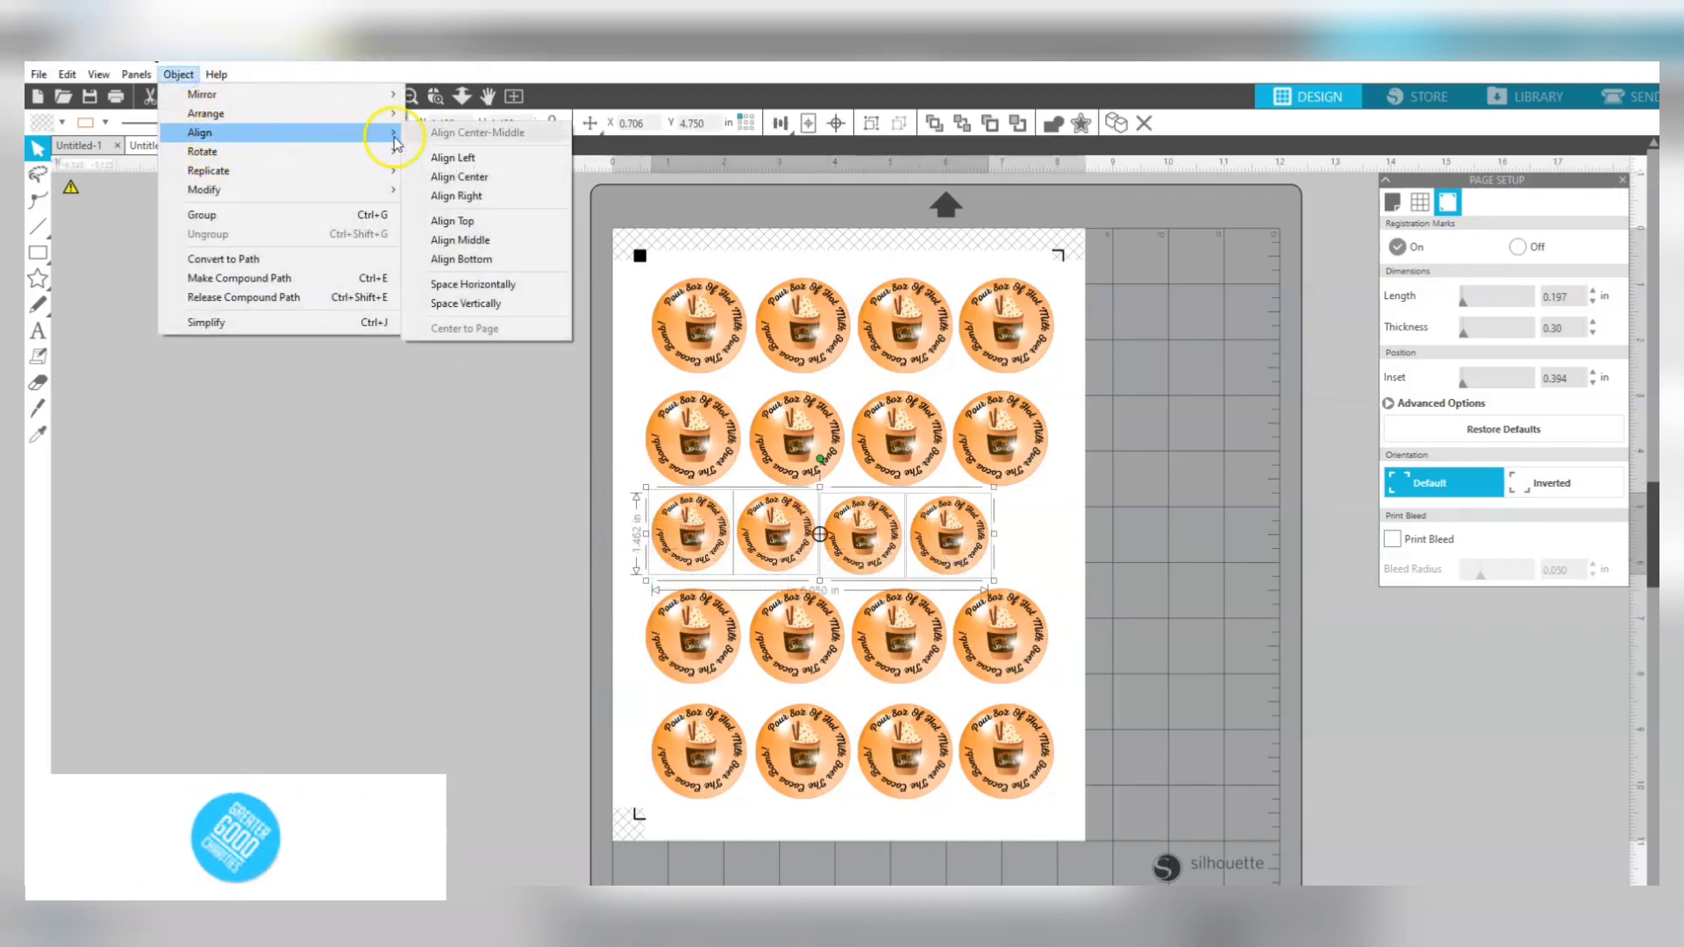
pyautogui.click(460, 258)
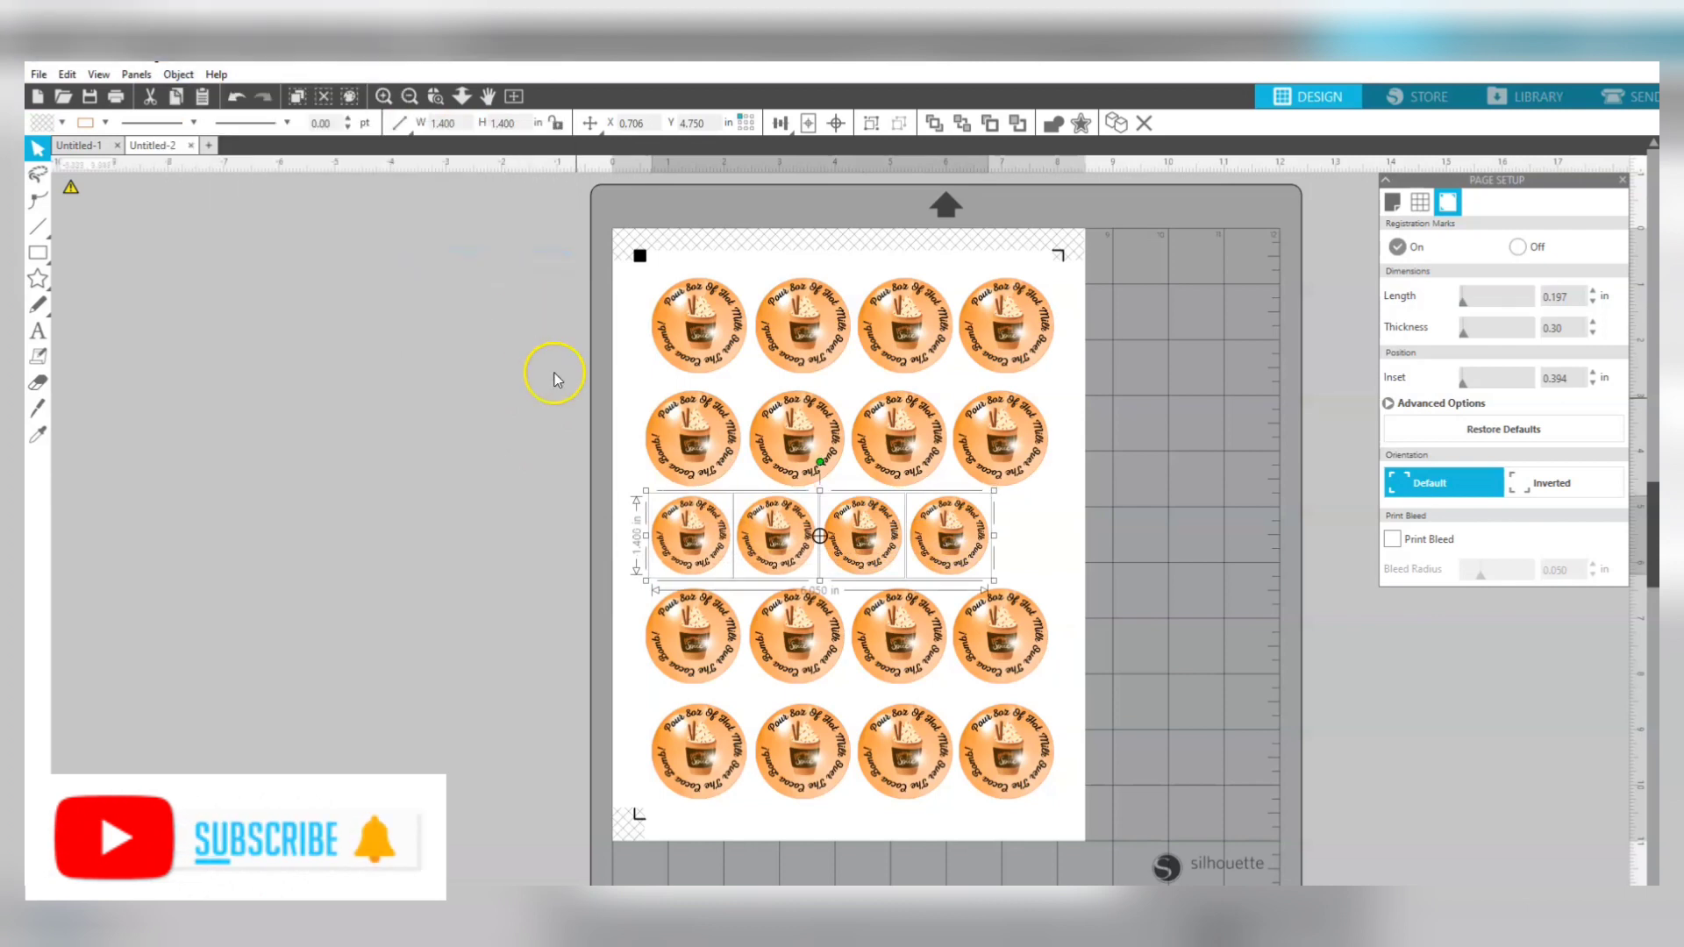
pyautogui.rightClick(856, 489)
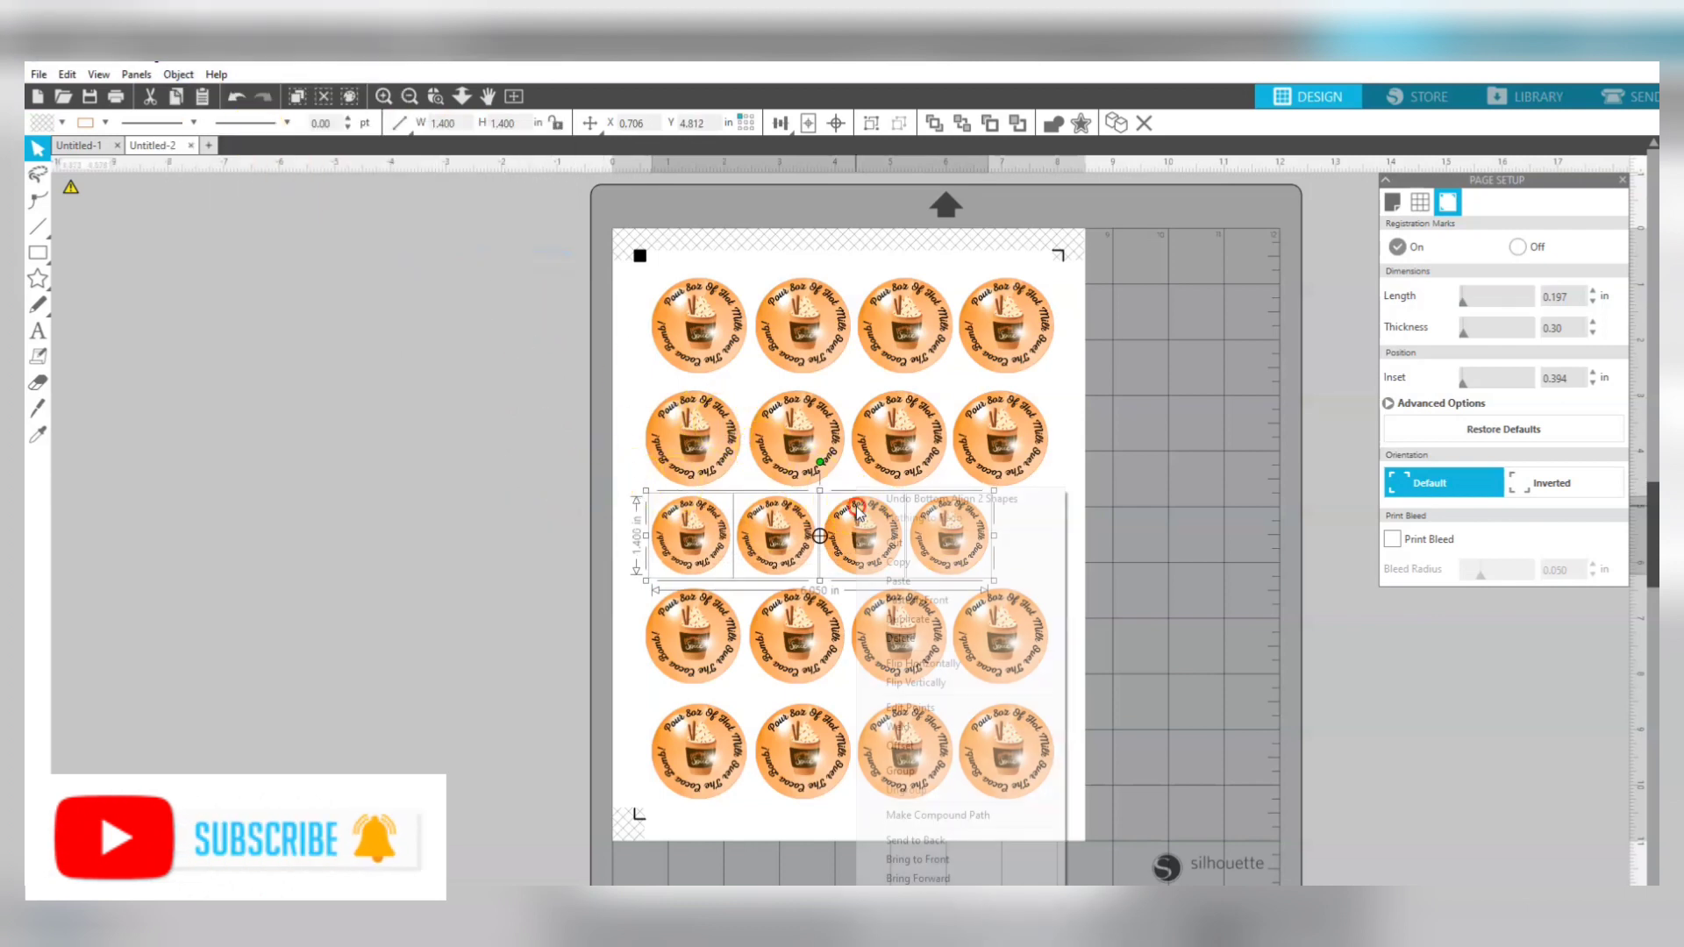
pyautogui.click(912, 767)
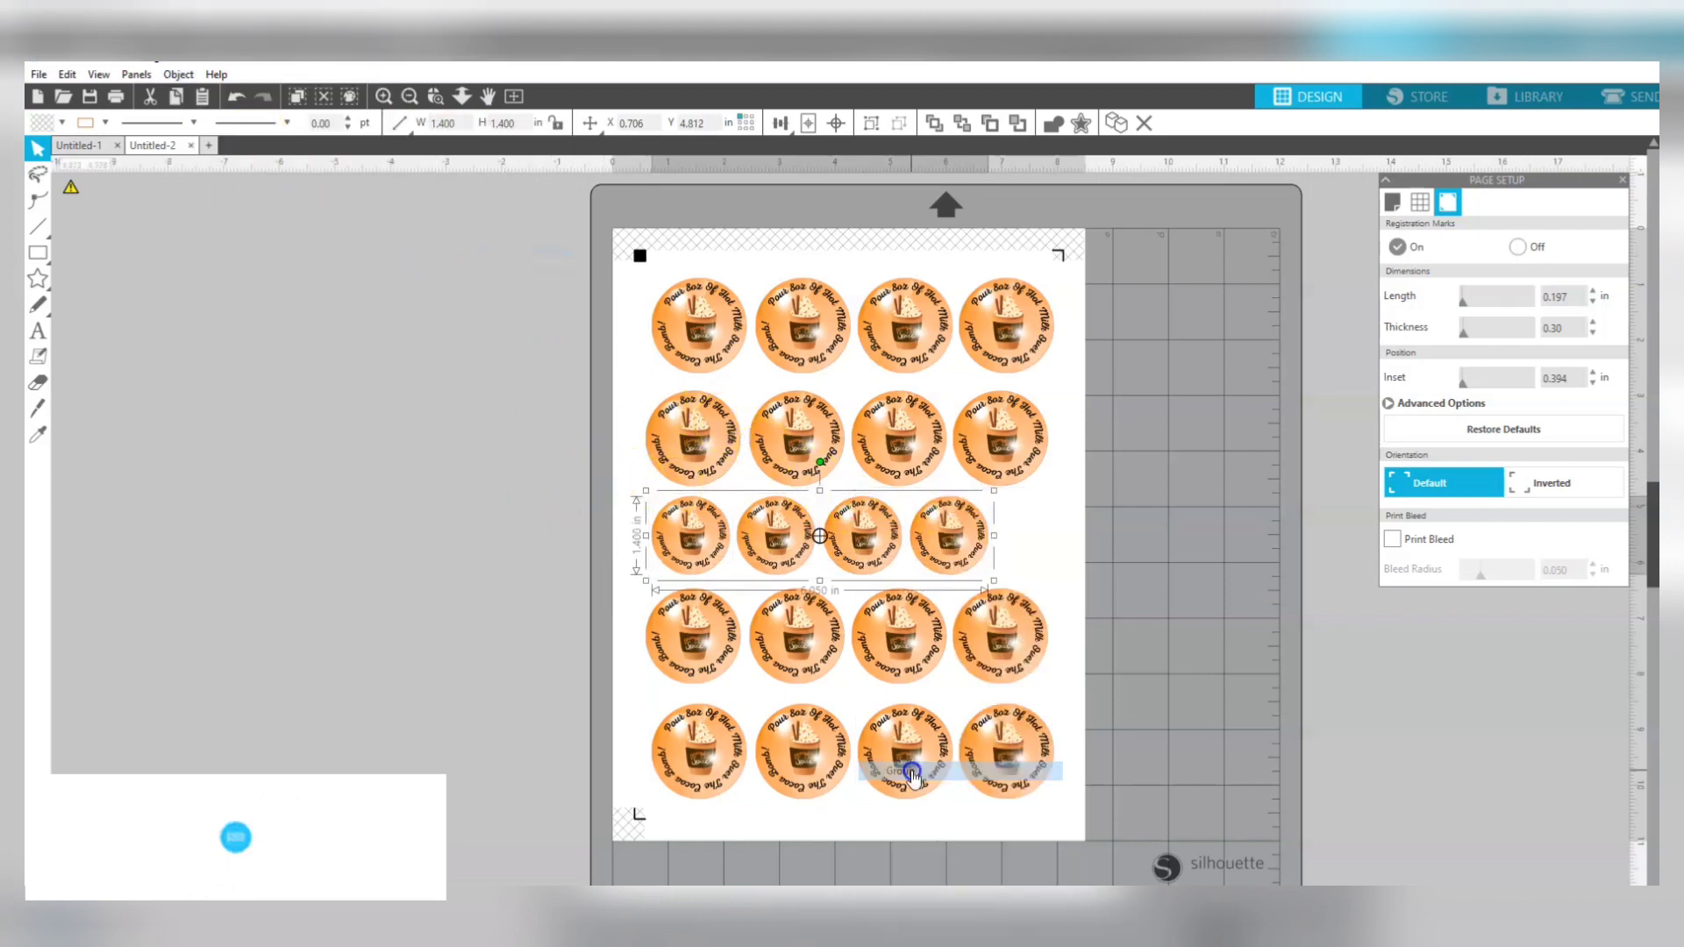
# Center the grouped row of small stickers in the gap between the second and third large rows.
pyautogui.moveTo(771, 546)
pyautogui.mouseDown()
pyautogui.moveTo(816, 542)
pyautogui.moveTo(793, 543)
pyautogui.mouseUp()
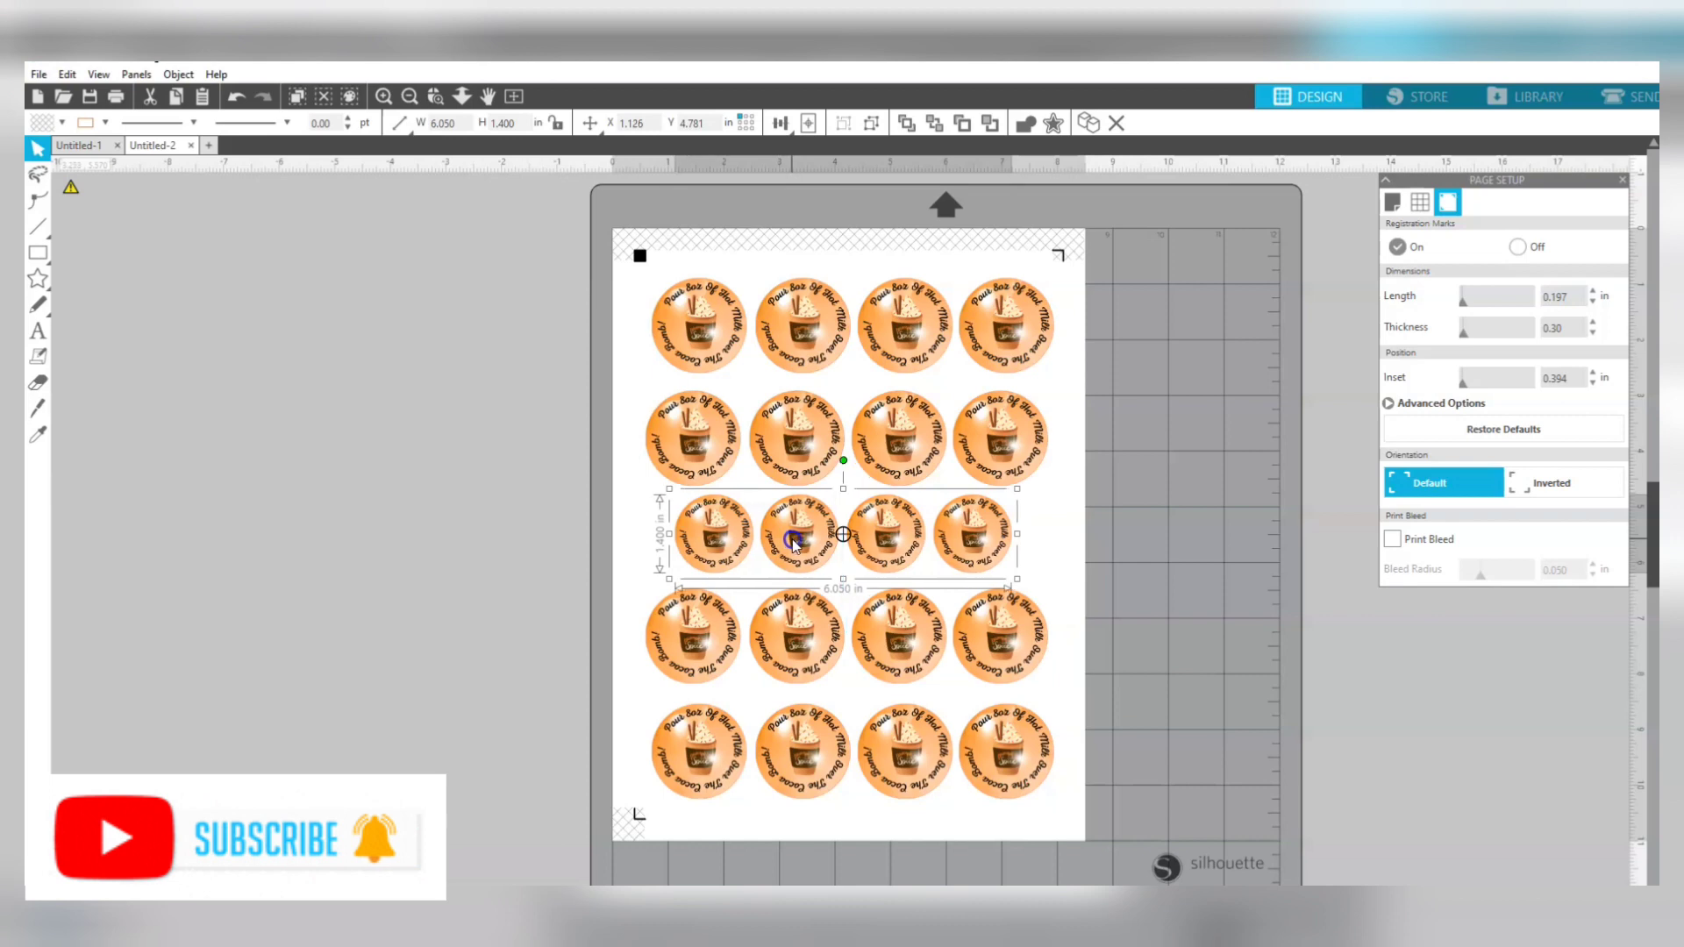
pyautogui.click(490, 503)
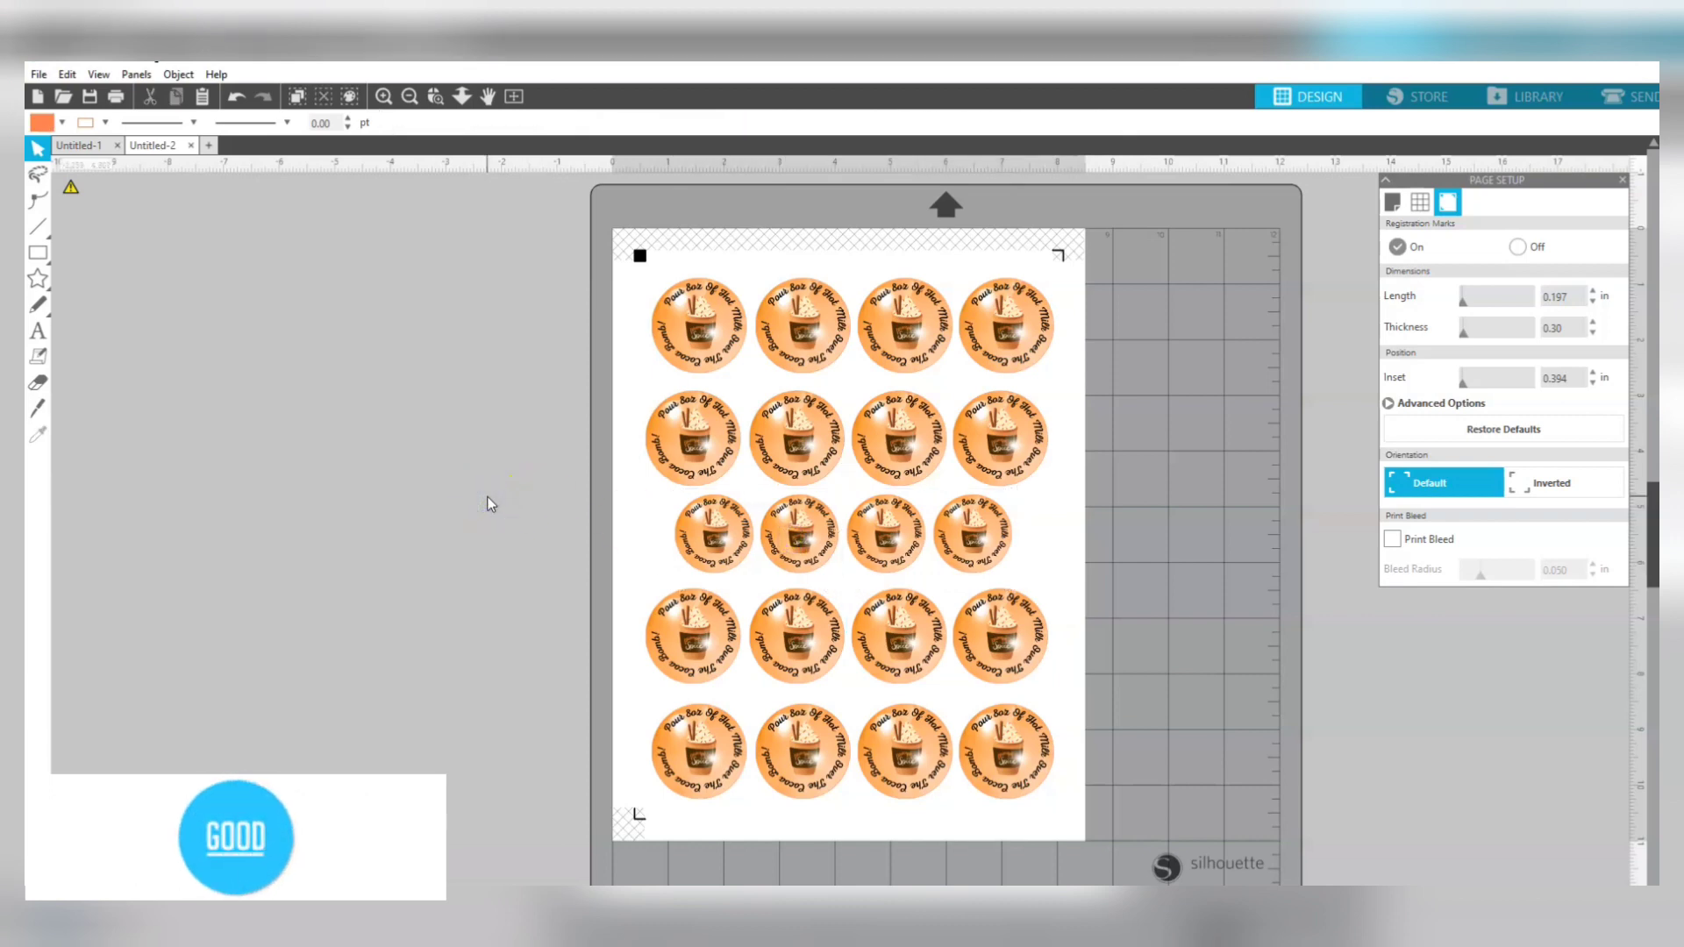
pyautogui.moveTo(883, 533); pyautogui.dragTo(886, 547)
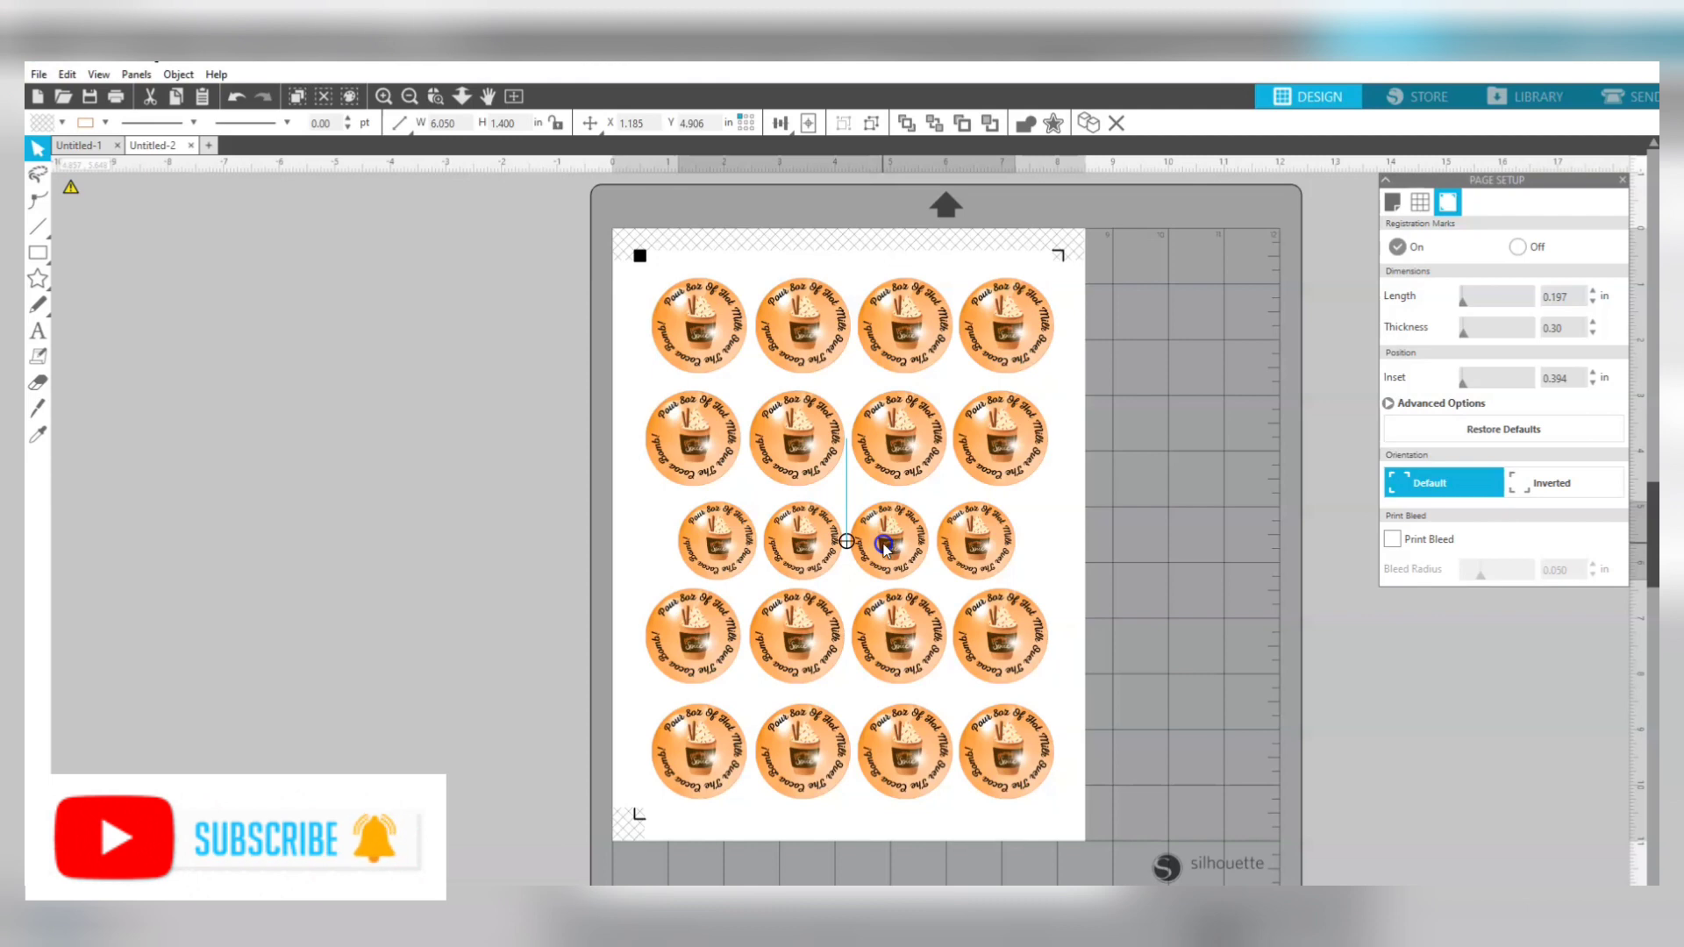
pyautogui.moveTo(886, 547); pyautogui.dragTo(888, 544)
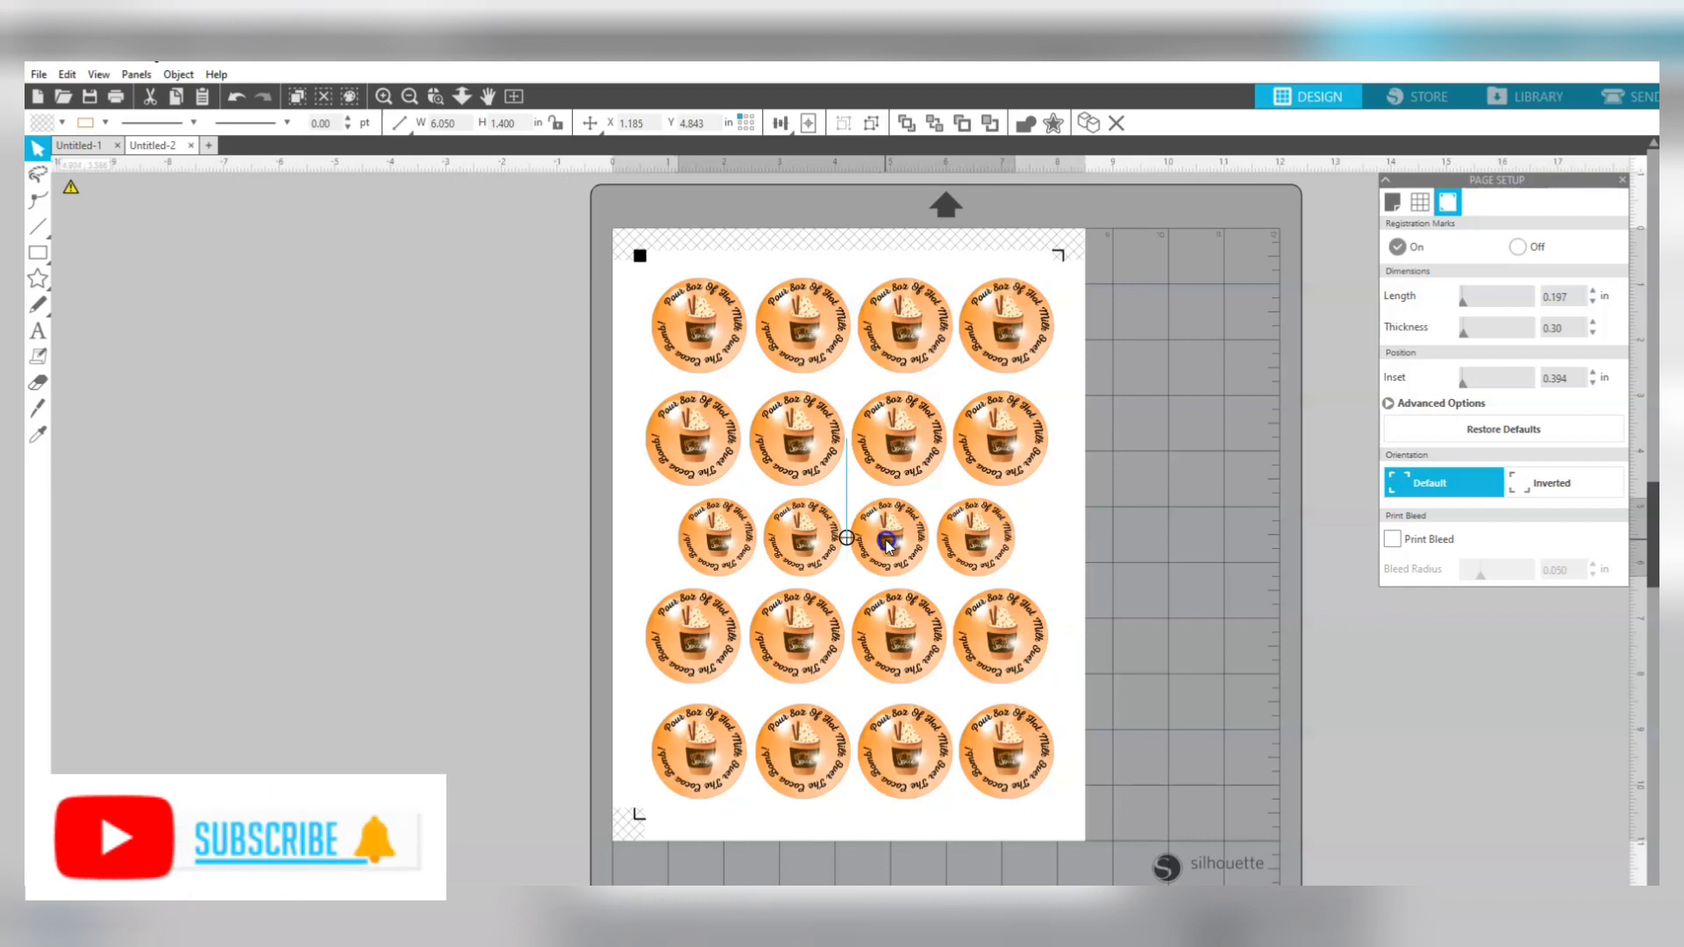
pyautogui.moveTo(887, 544); pyautogui.dragTo(879, 544)
pyautogui.press('Escape')
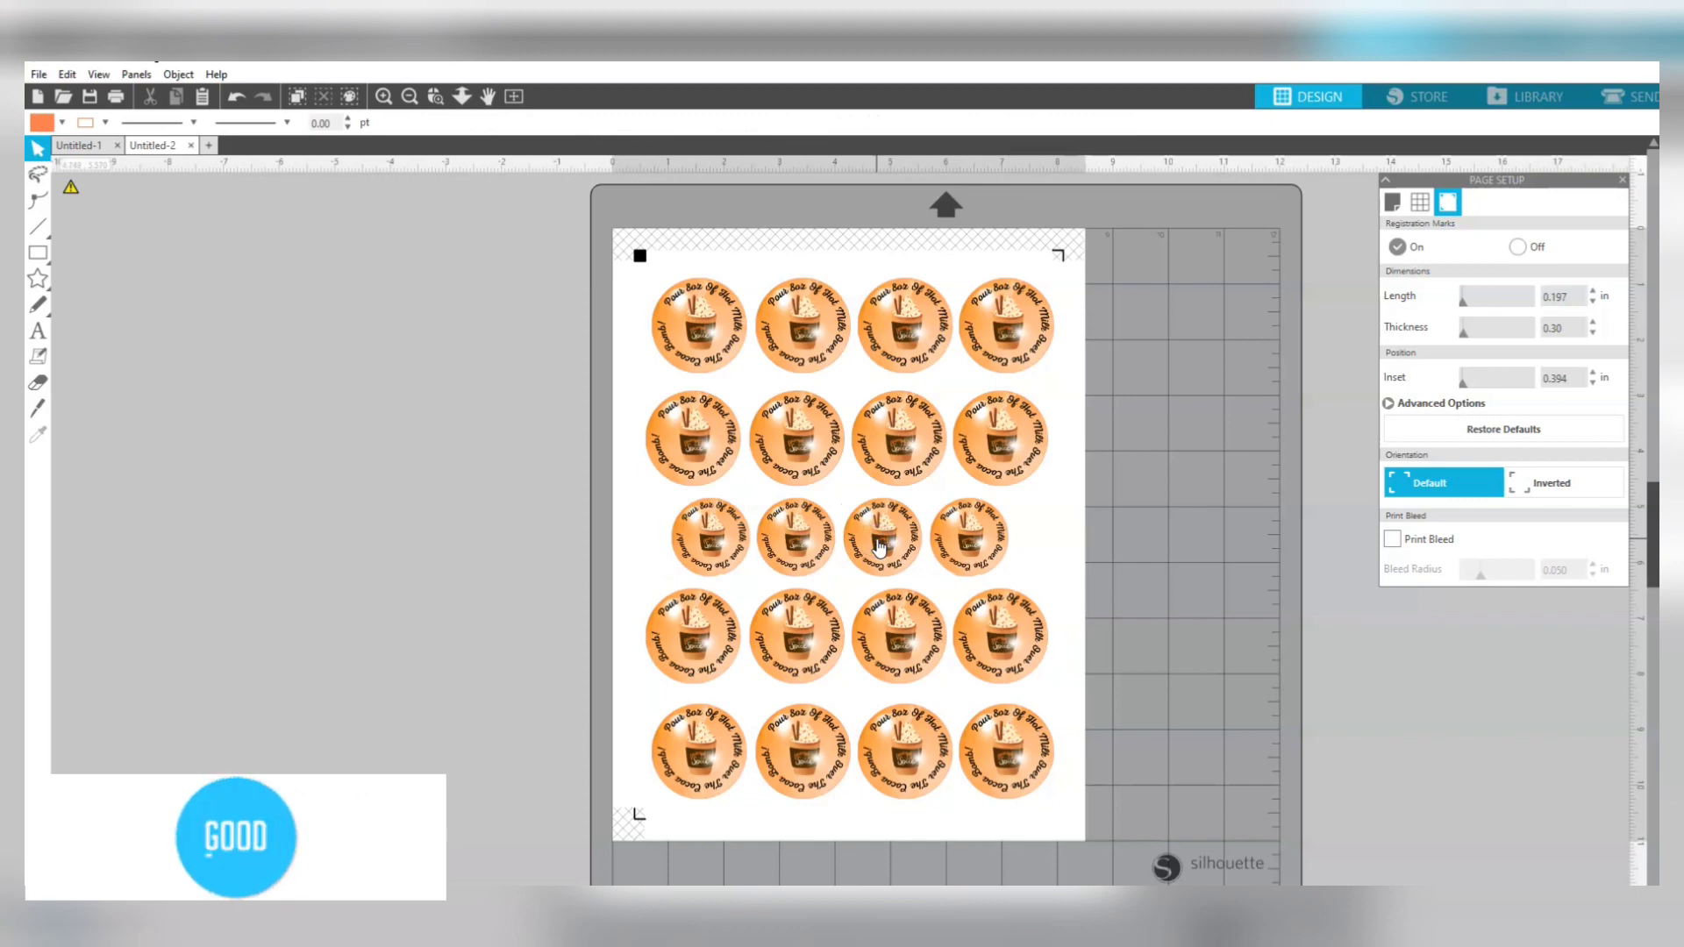
# Move the small-sticker row off the page and shift the second row down and the third row up in line with the others.
pyautogui.click(879, 545)
pyautogui.moveTo(880, 545); pyautogui.dragTo(310, 274)
pyautogui.moveTo(798, 633); pyautogui.dragTo(799, 581)
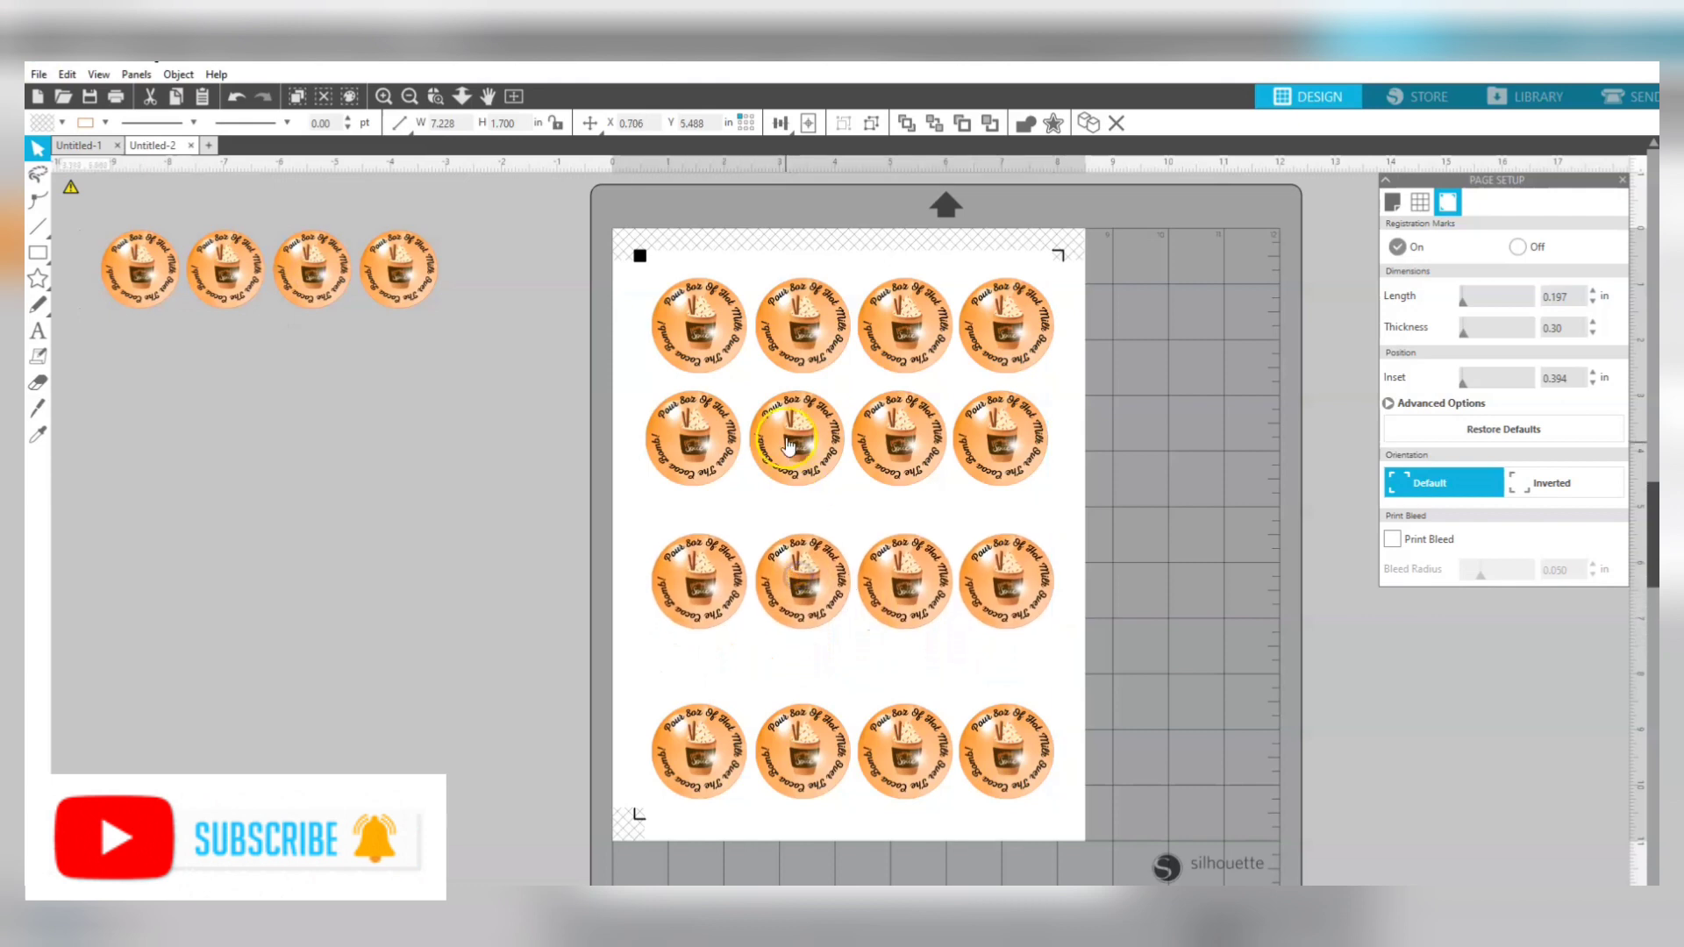
pyautogui.moveTo(789, 433); pyautogui.dragTo(792, 456)
pyautogui.click(857, 816)
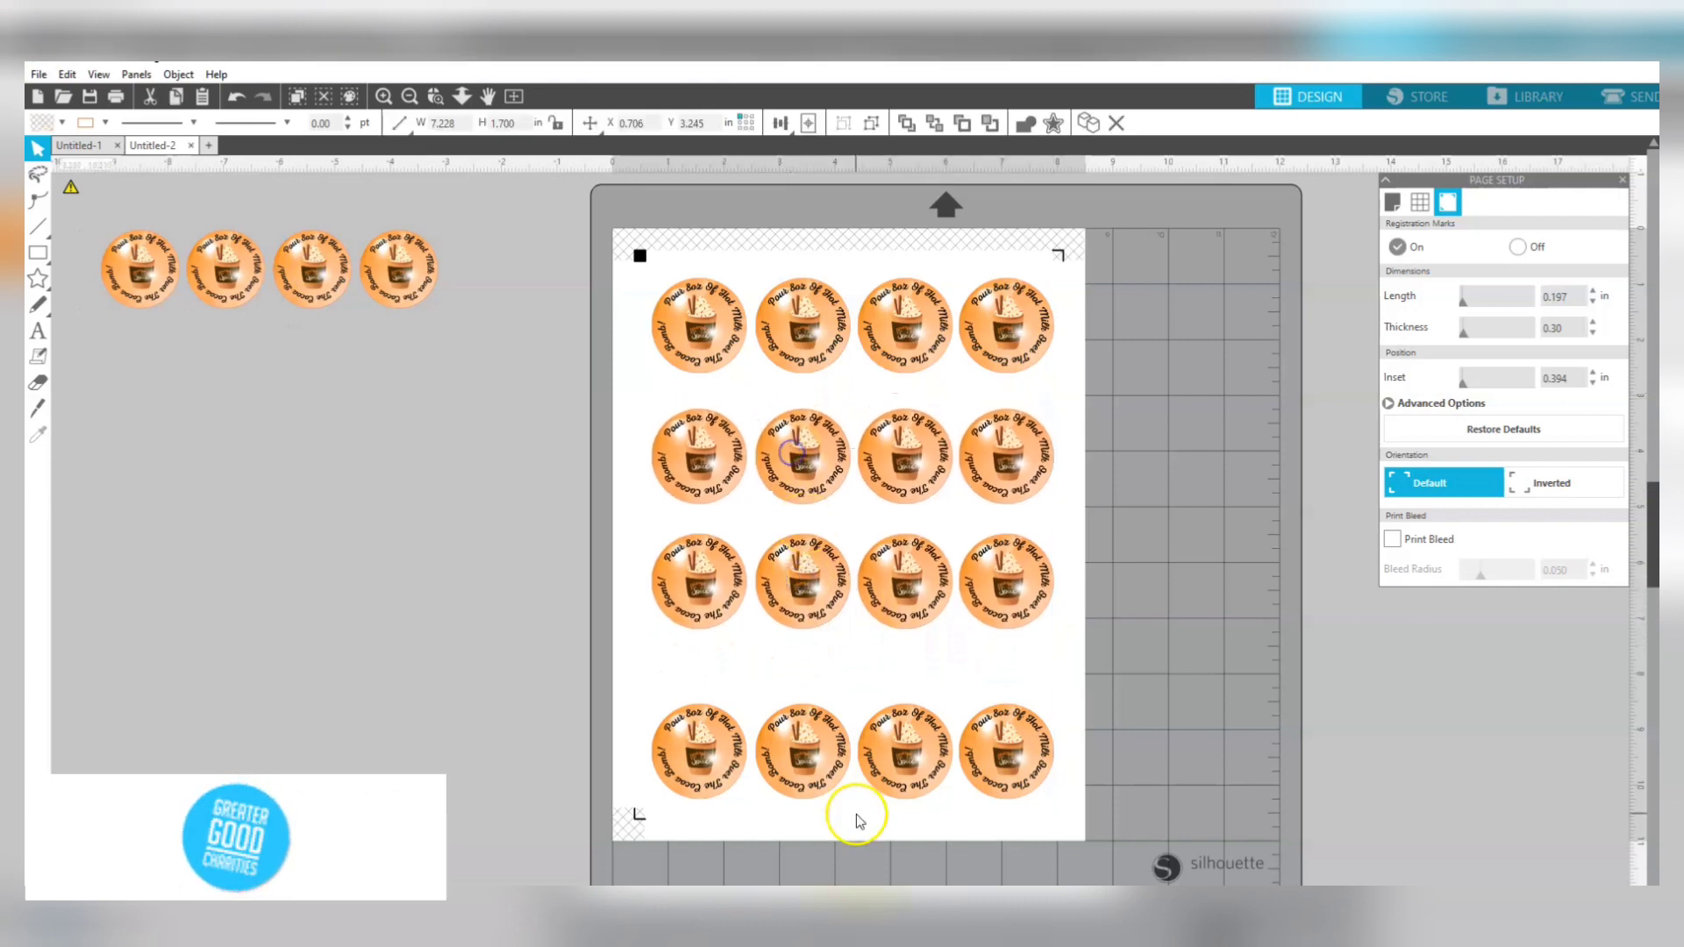
# Shift the second, third and fourth rows of large stickers up to clear space at the foot of the page.
pyautogui.moveTo(812, 778); pyautogui.dragTo(820, 745)
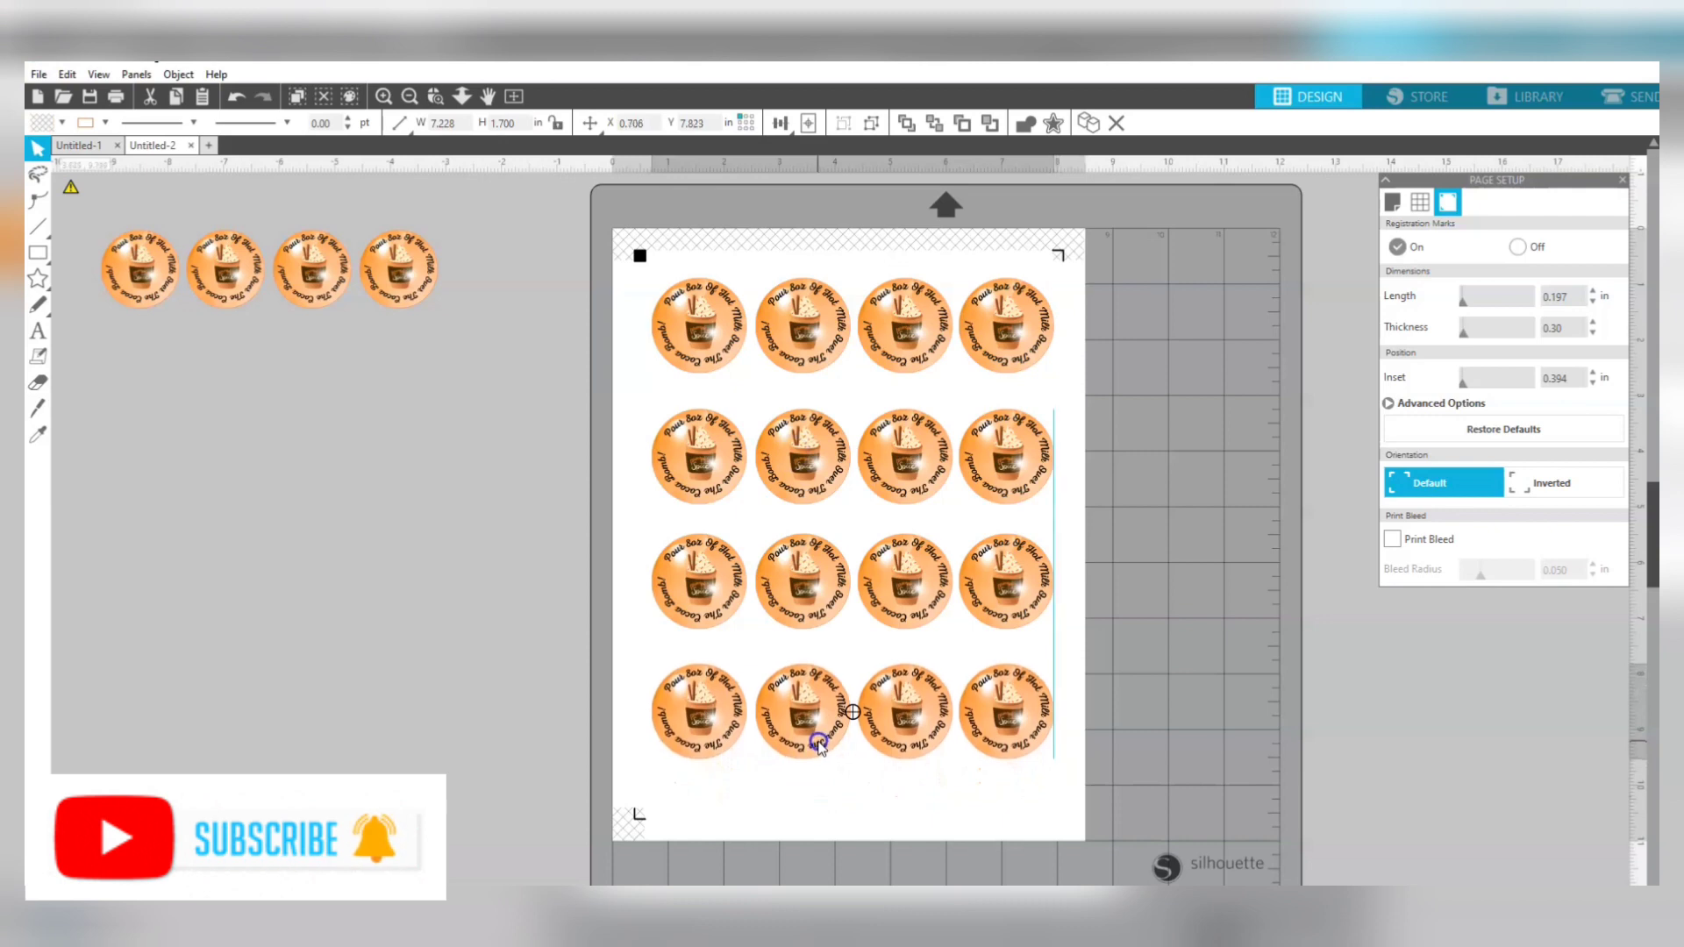
pyautogui.moveTo(807, 474); pyautogui.dragTo(809, 460)
pyautogui.click(864, 623)
pyautogui.moveTo(849, 604); pyautogui.dragTo(830, 581)
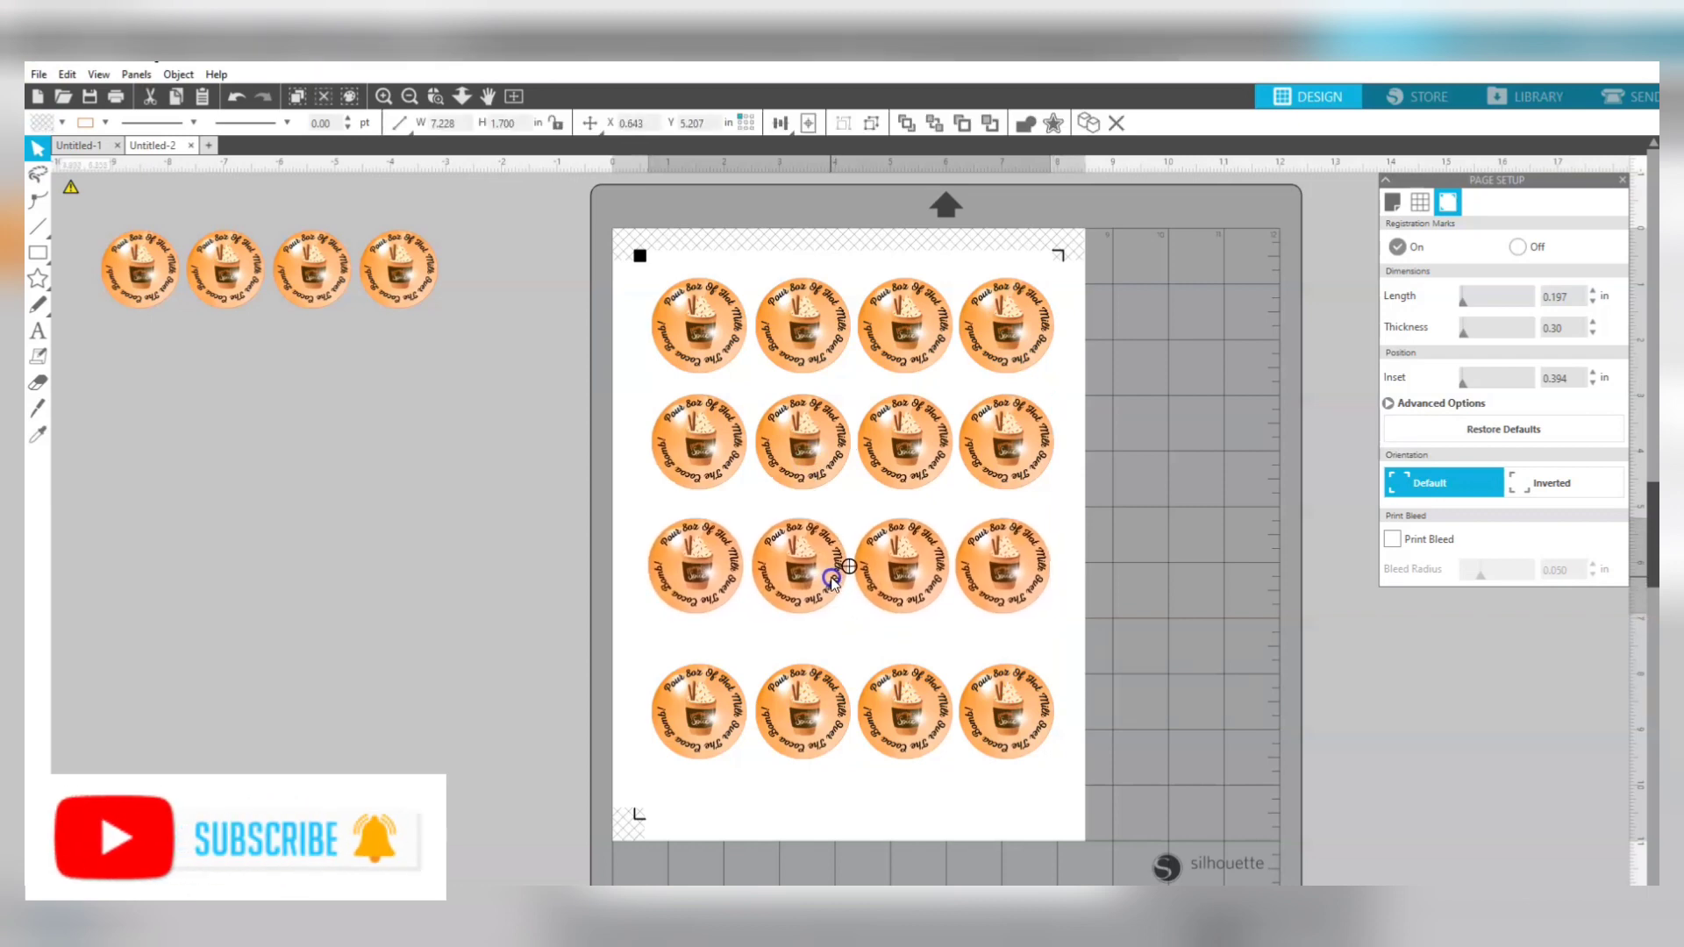
pyautogui.moveTo(806, 724); pyautogui.dragTo(818, 715)
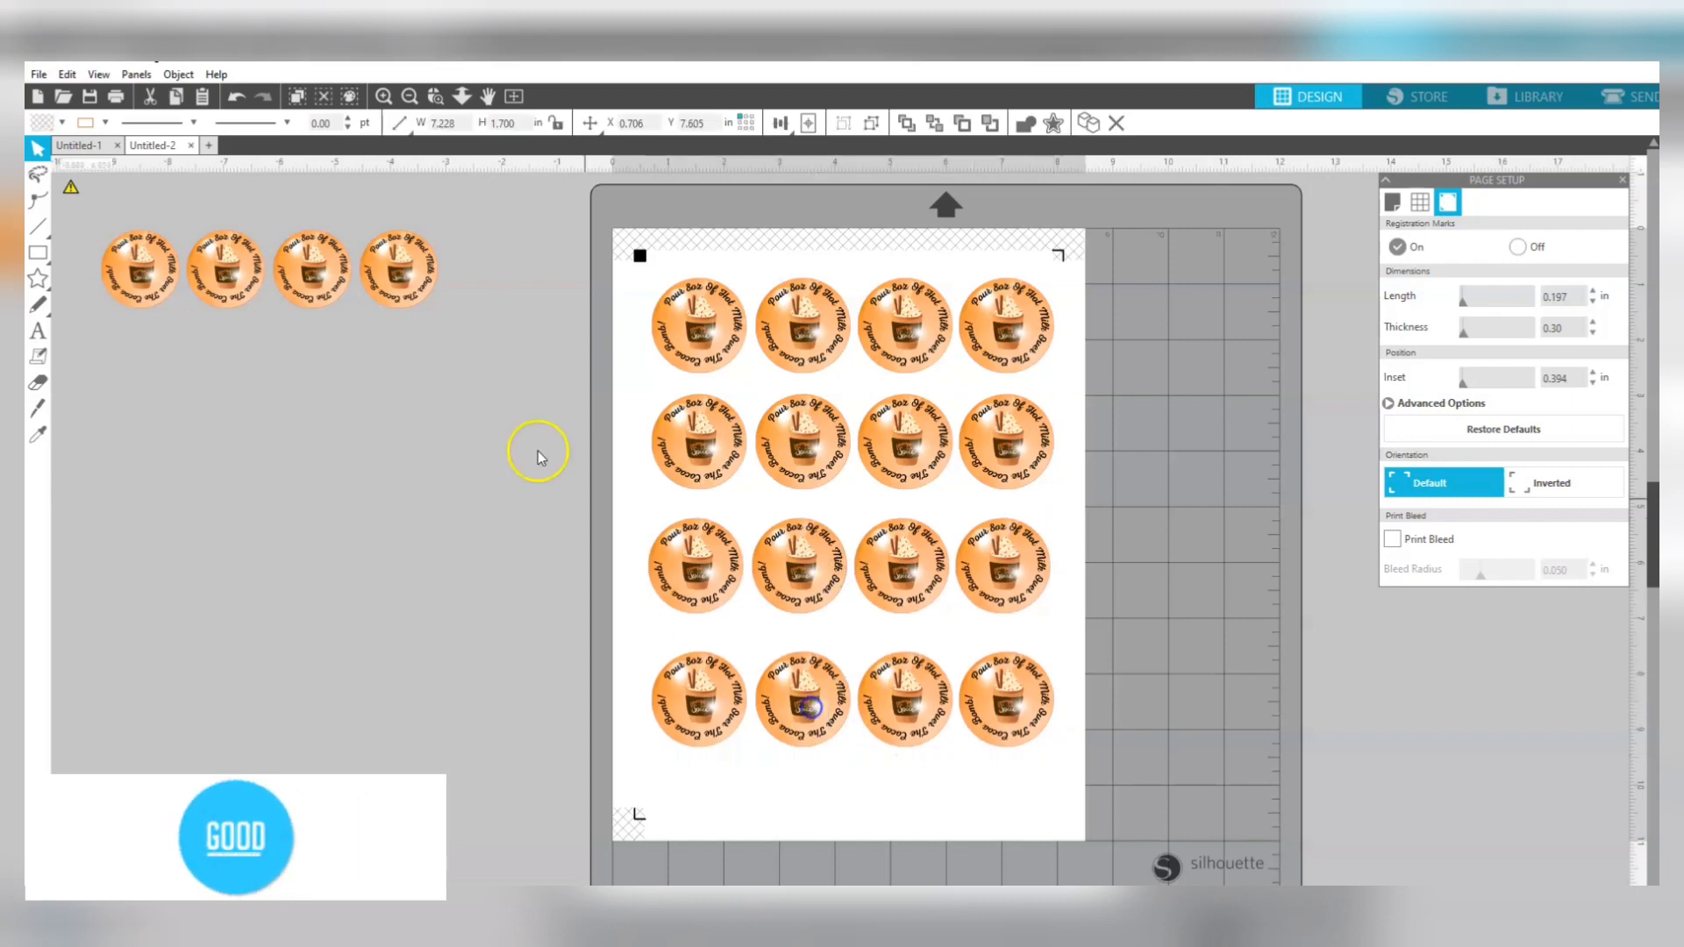
# Place the small-sticker row beneath the fourth large row and check its cut lines in the Send view.
pyautogui.moveTo(282, 263); pyautogui.dragTo(865, 796)
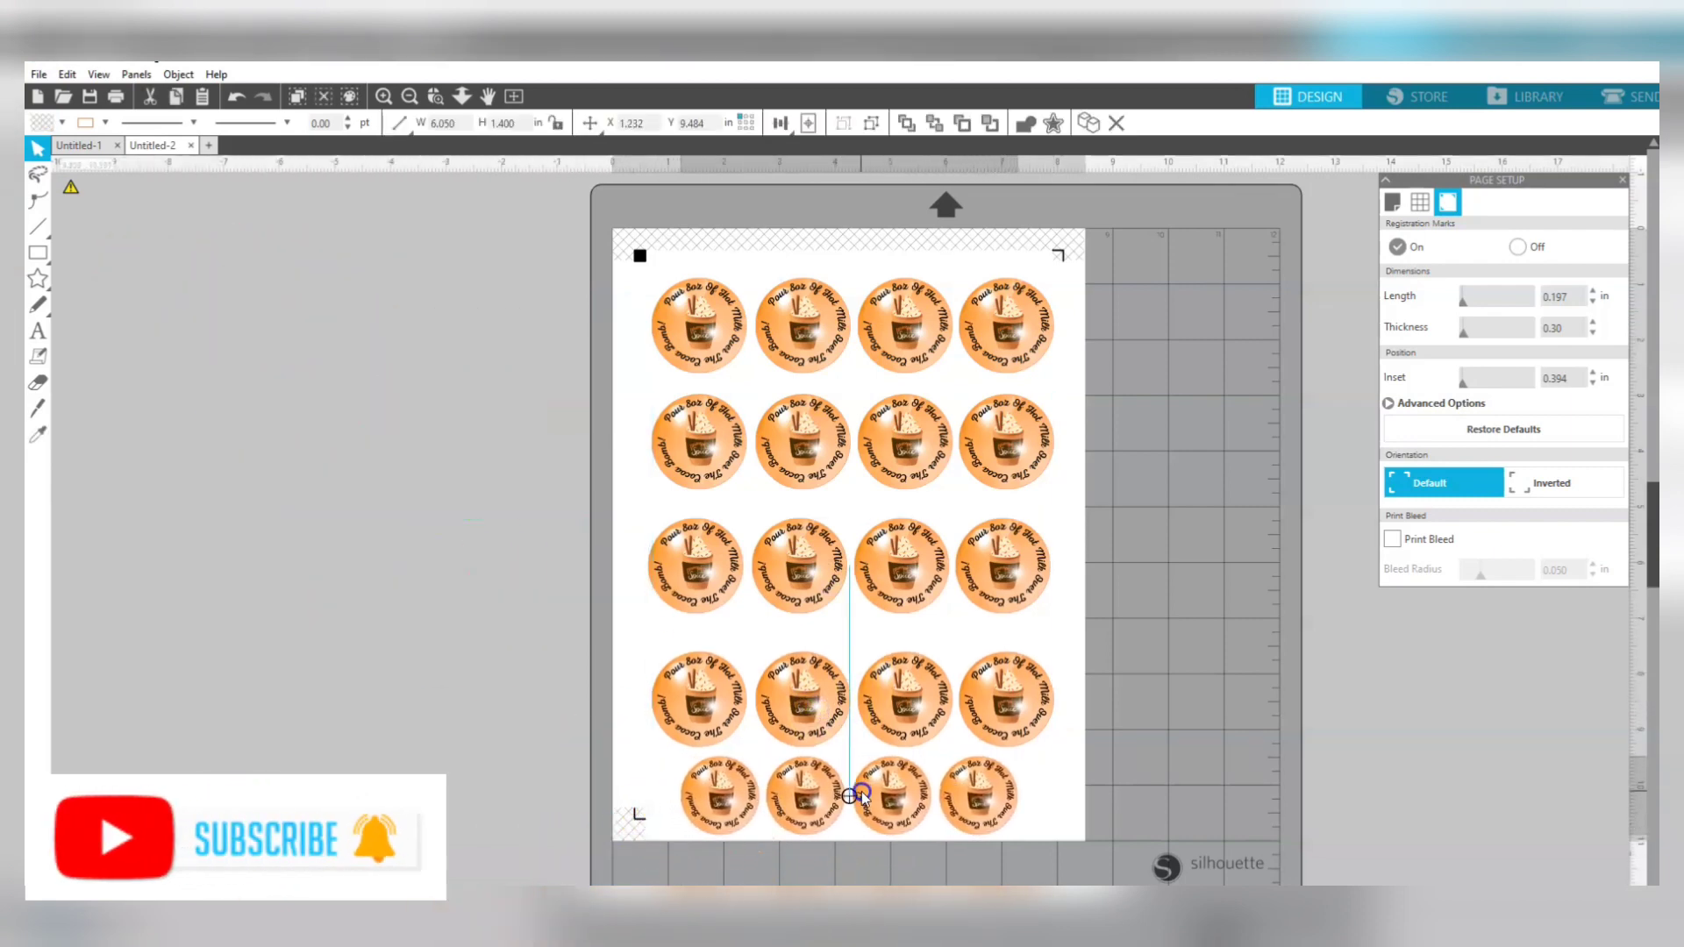
pyautogui.press('Escape')
pyautogui.click(1627, 99)
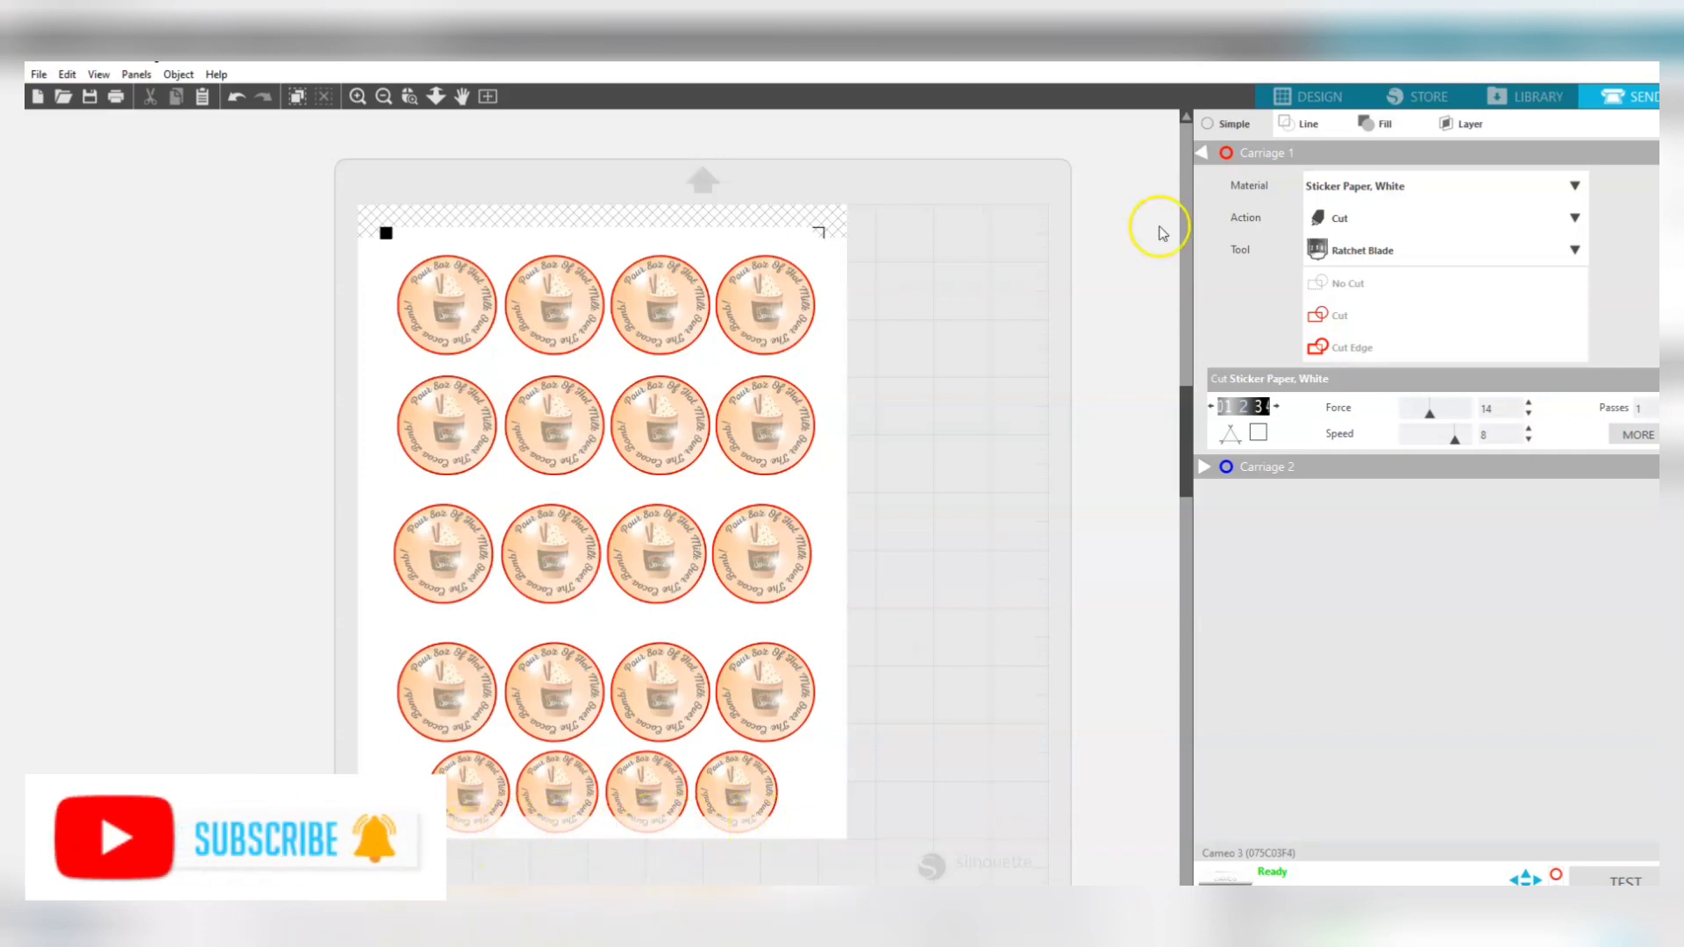
pyautogui.click(1311, 101)
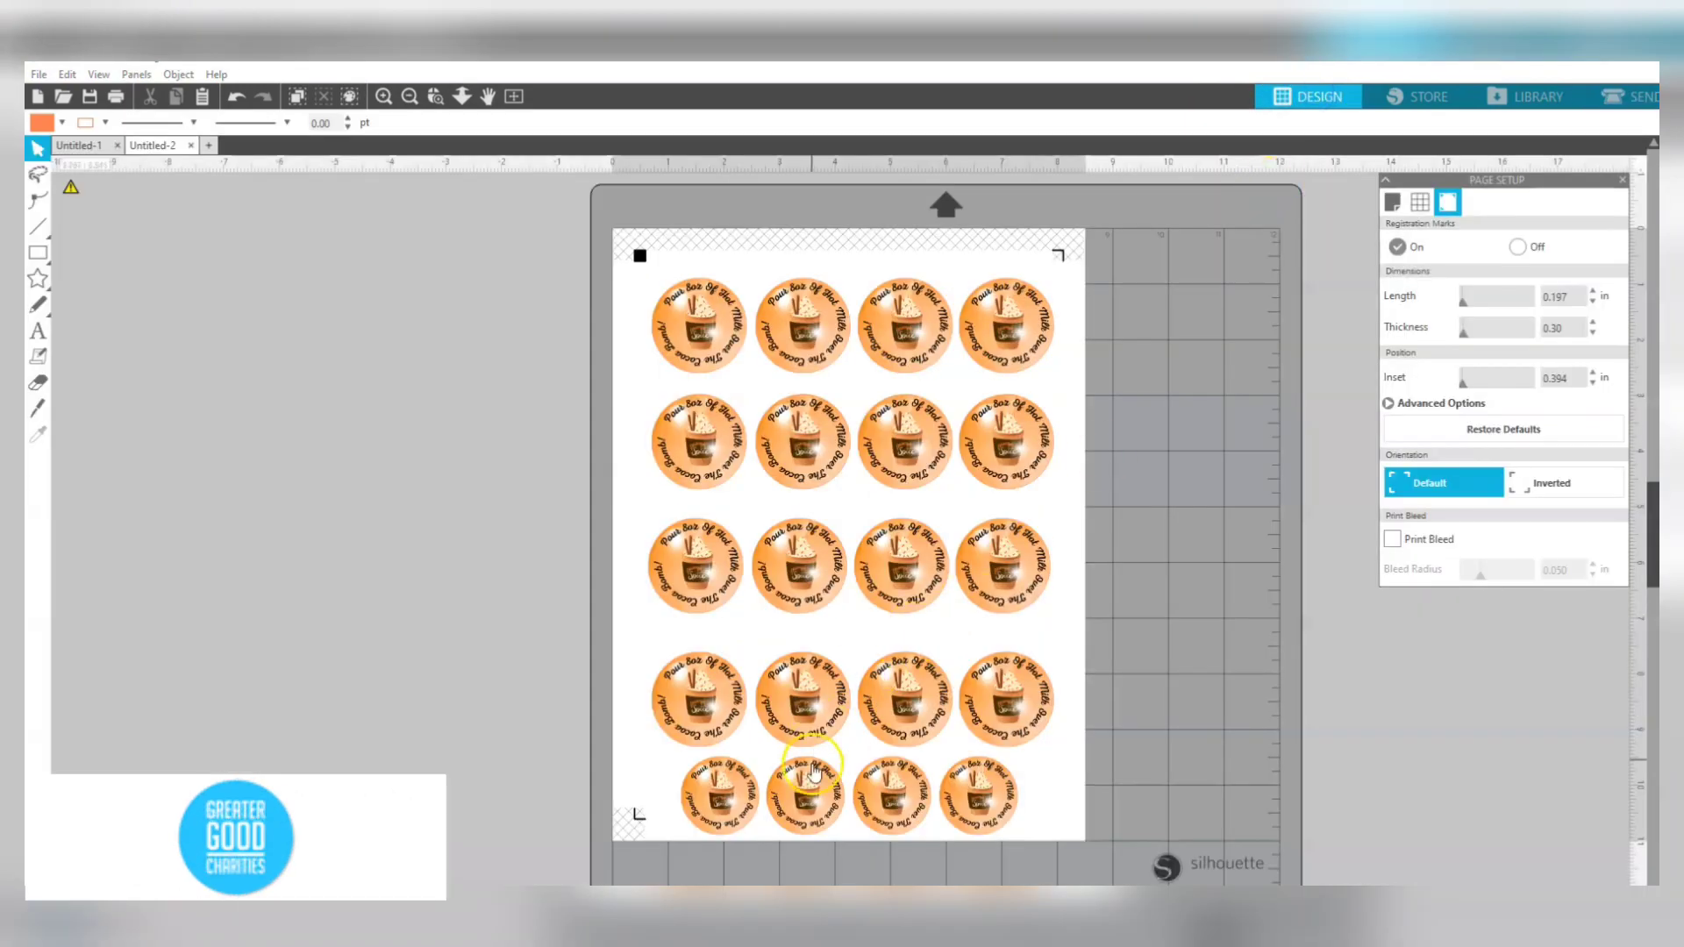
# Move the small-sticker row off the page, delete it, and check the cut lines of the four large rows.
pyautogui.moveTo(813, 772); pyautogui.dragTo(256, 320)
pyautogui.rightClick(256, 311)
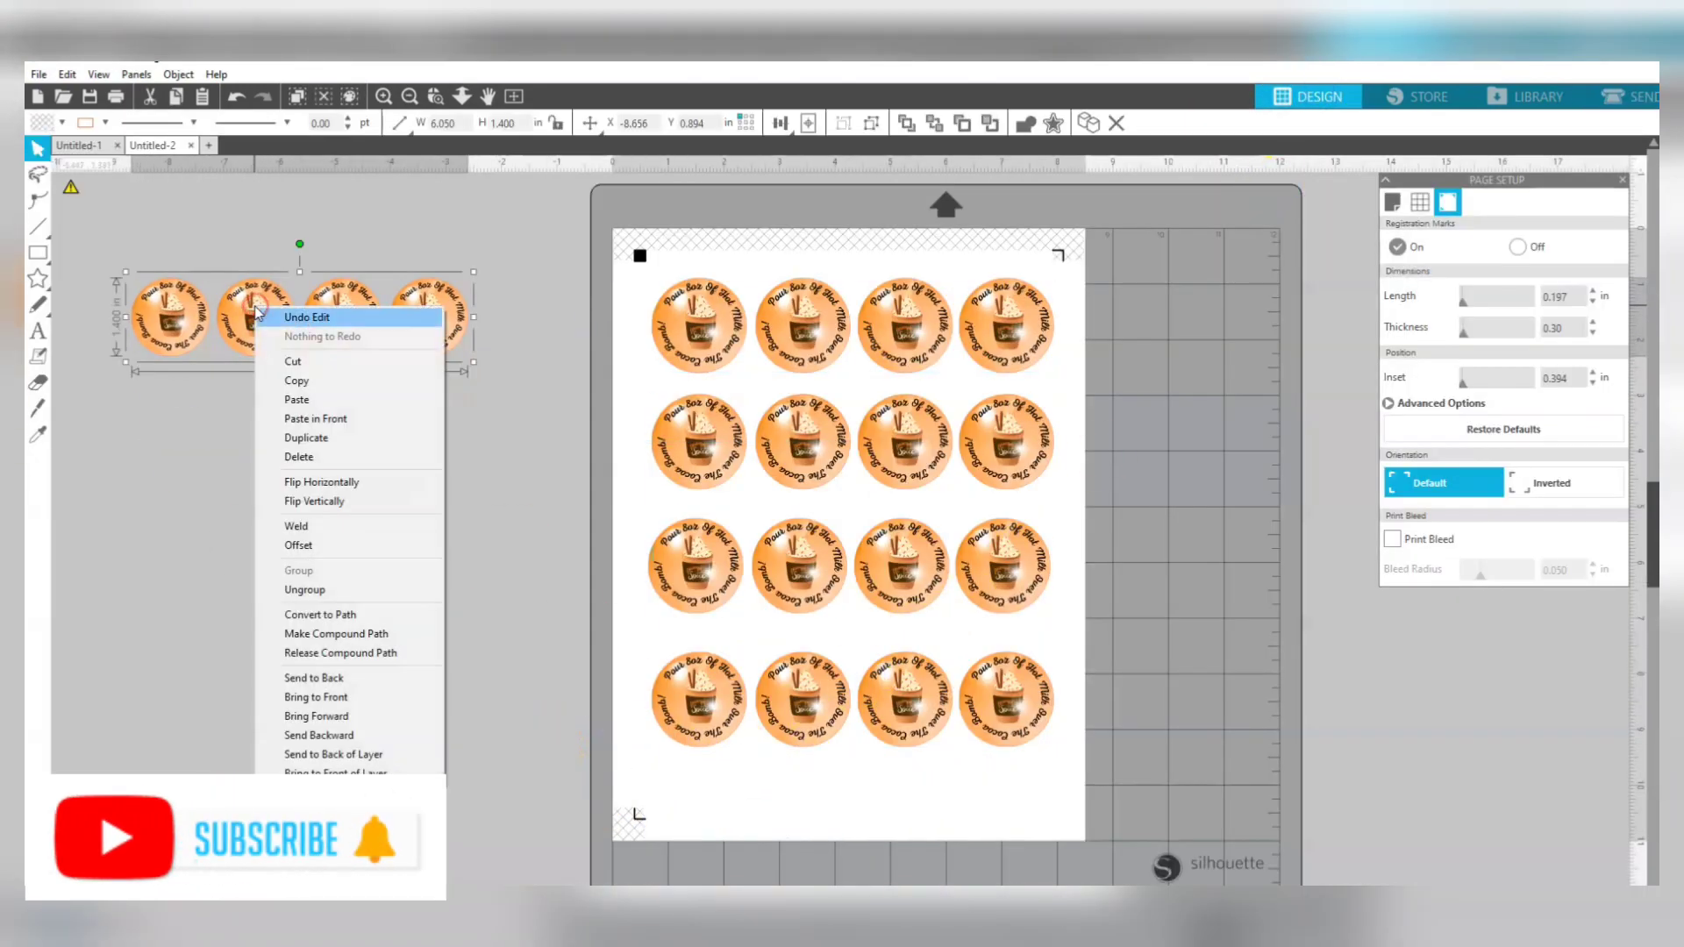
pyautogui.click(300, 457)
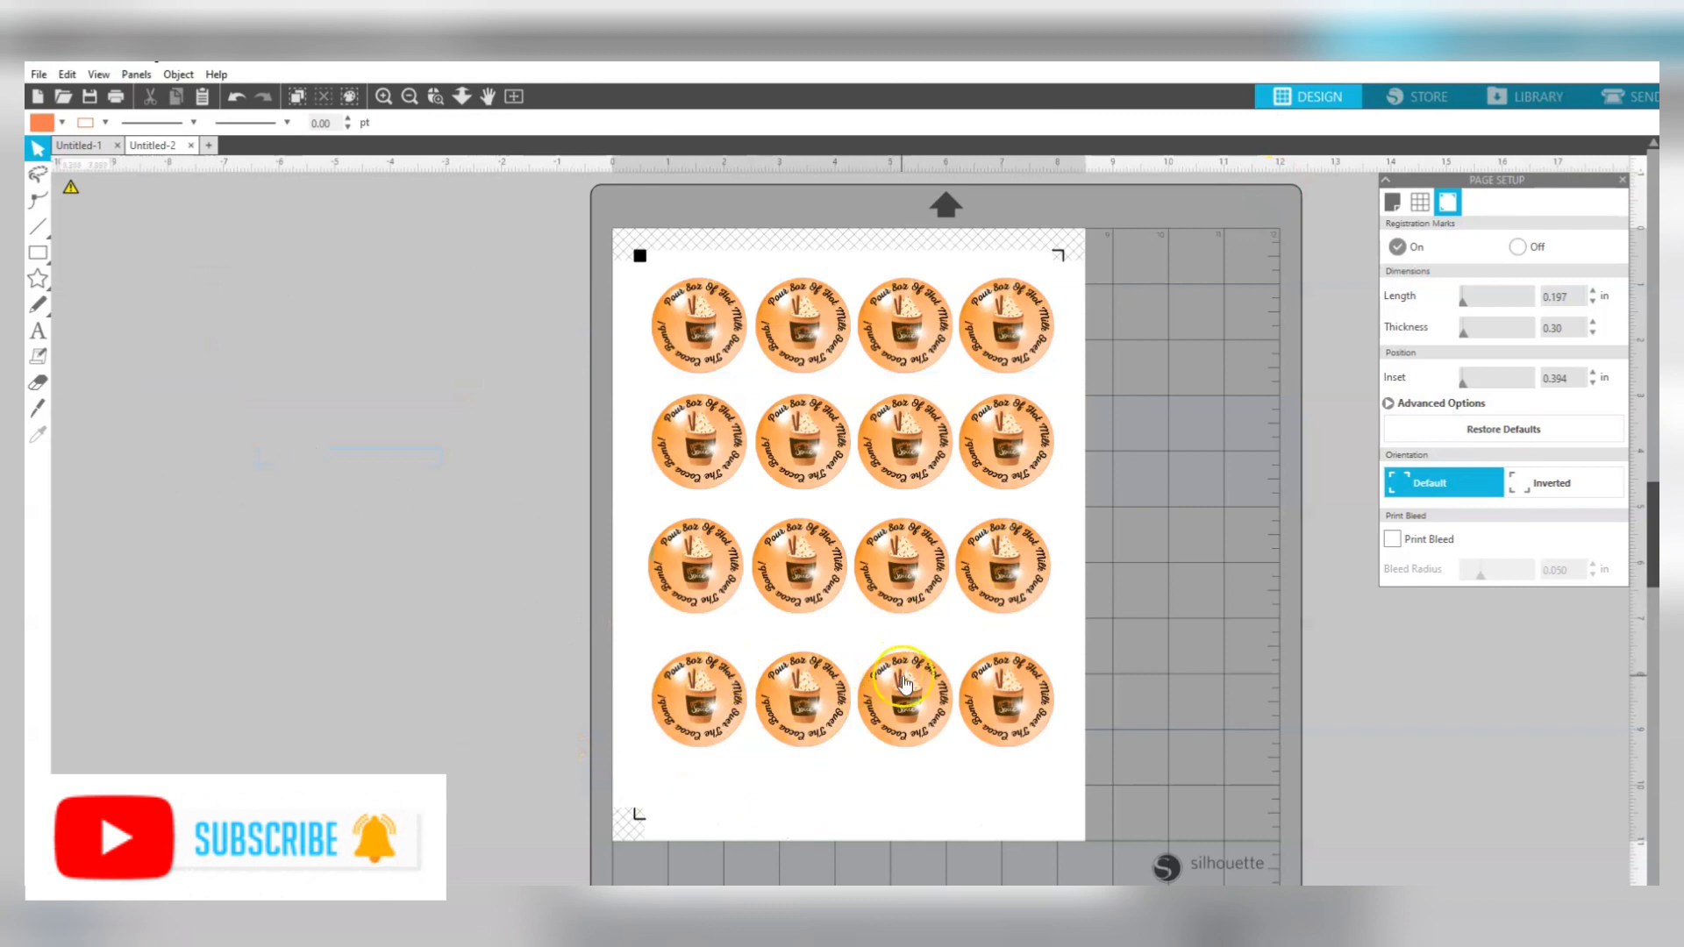
pyautogui.click(1617, 96)
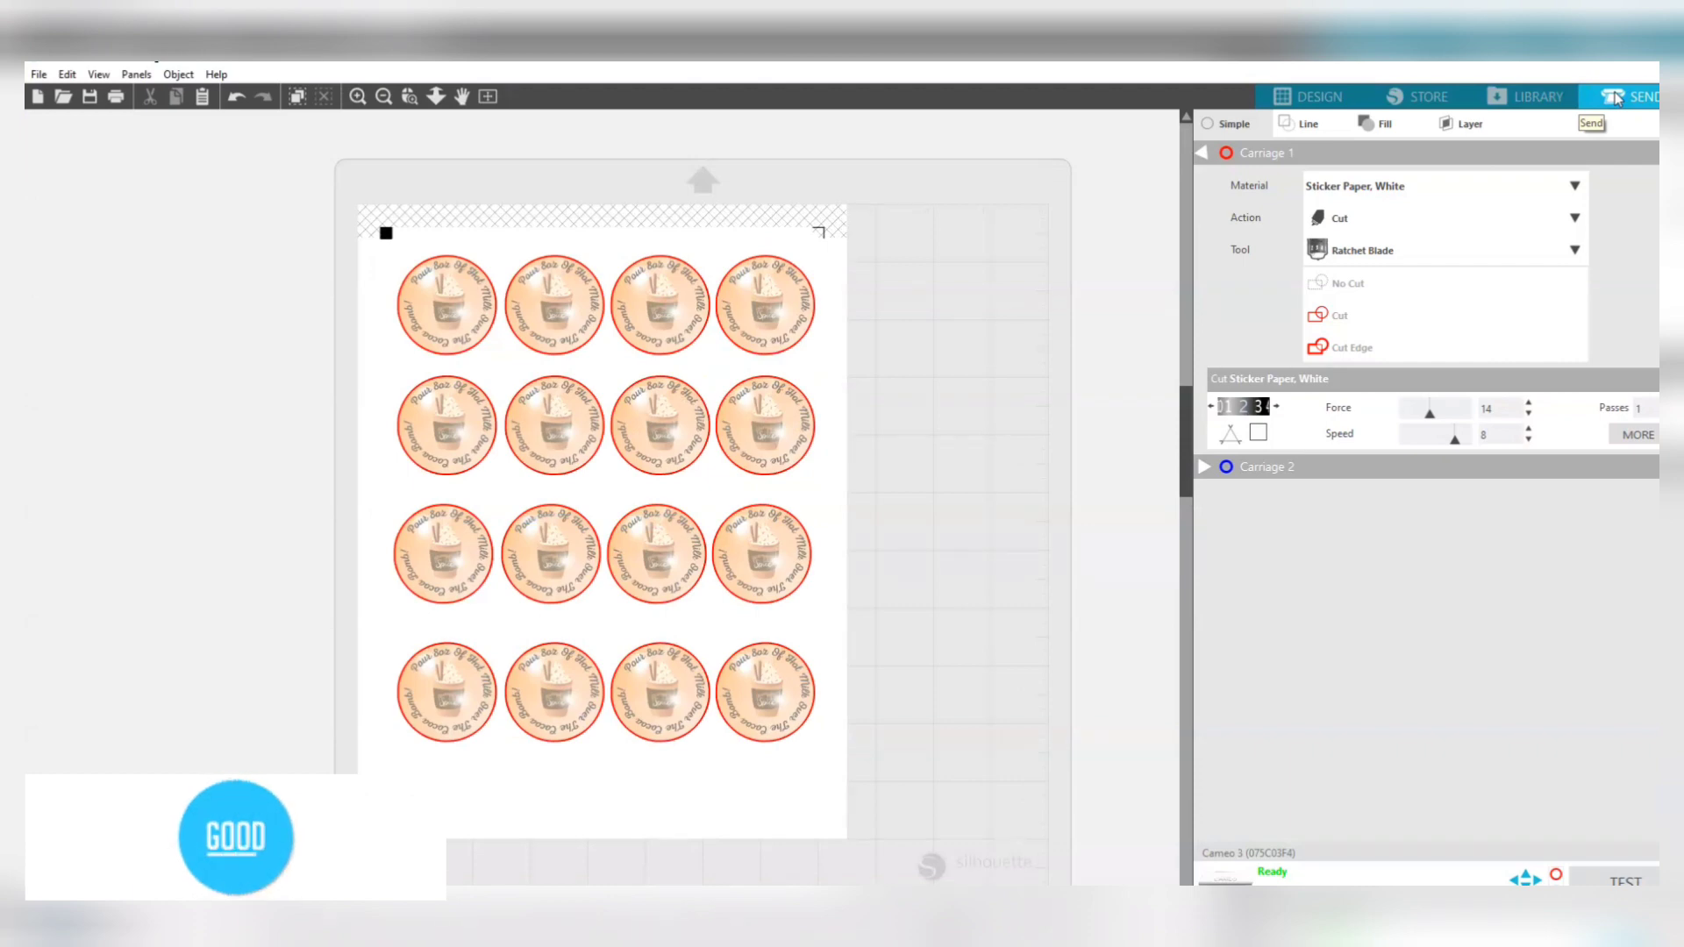
pyautogui.click(1312, 97)
# Shift all four large sticker rows slightly down the page and line up the third row with the others.
pyautogui.moveTo(779, 697); pyautogui.dragTo(779, 707)
pyautogui.moveTo(792, 586); pyautogui.dragTo(794, 593)
pyautogui.moveTo(778, 450); pyautogui.dragTo(778, 465)
pyautogui.moveTo(786, 325); pyautogui.dragTo(785, 336)
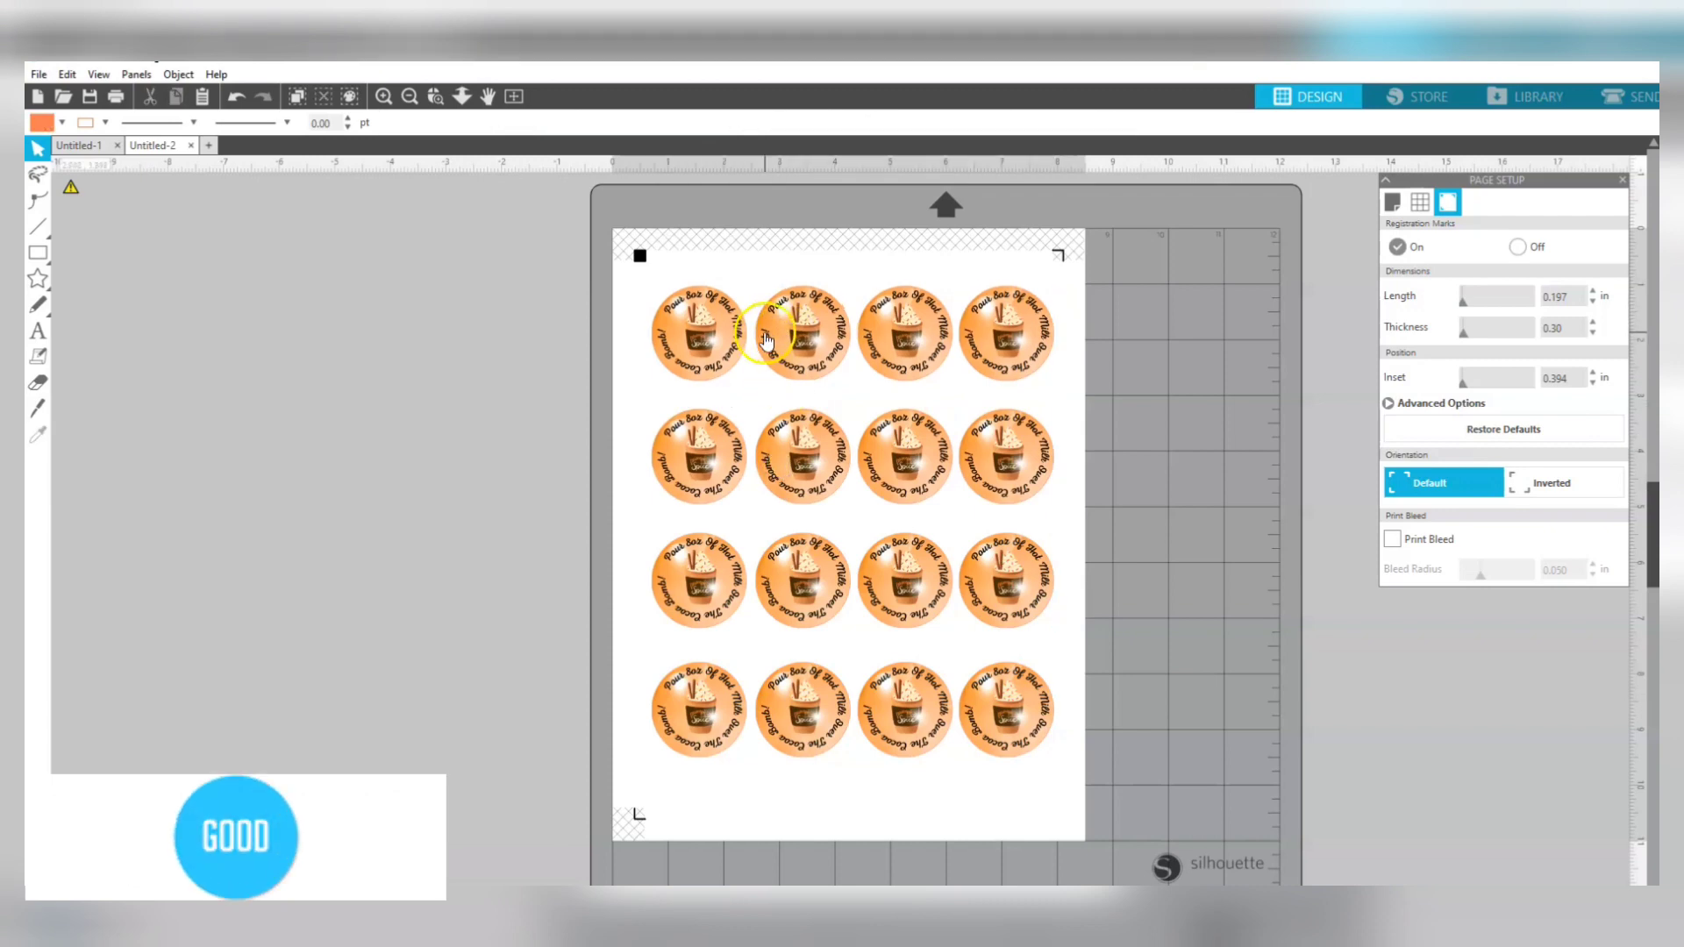
# Choose Sticker Paper, White as the cut material for Carriage 1.
pyautogui.click(1638, 98)
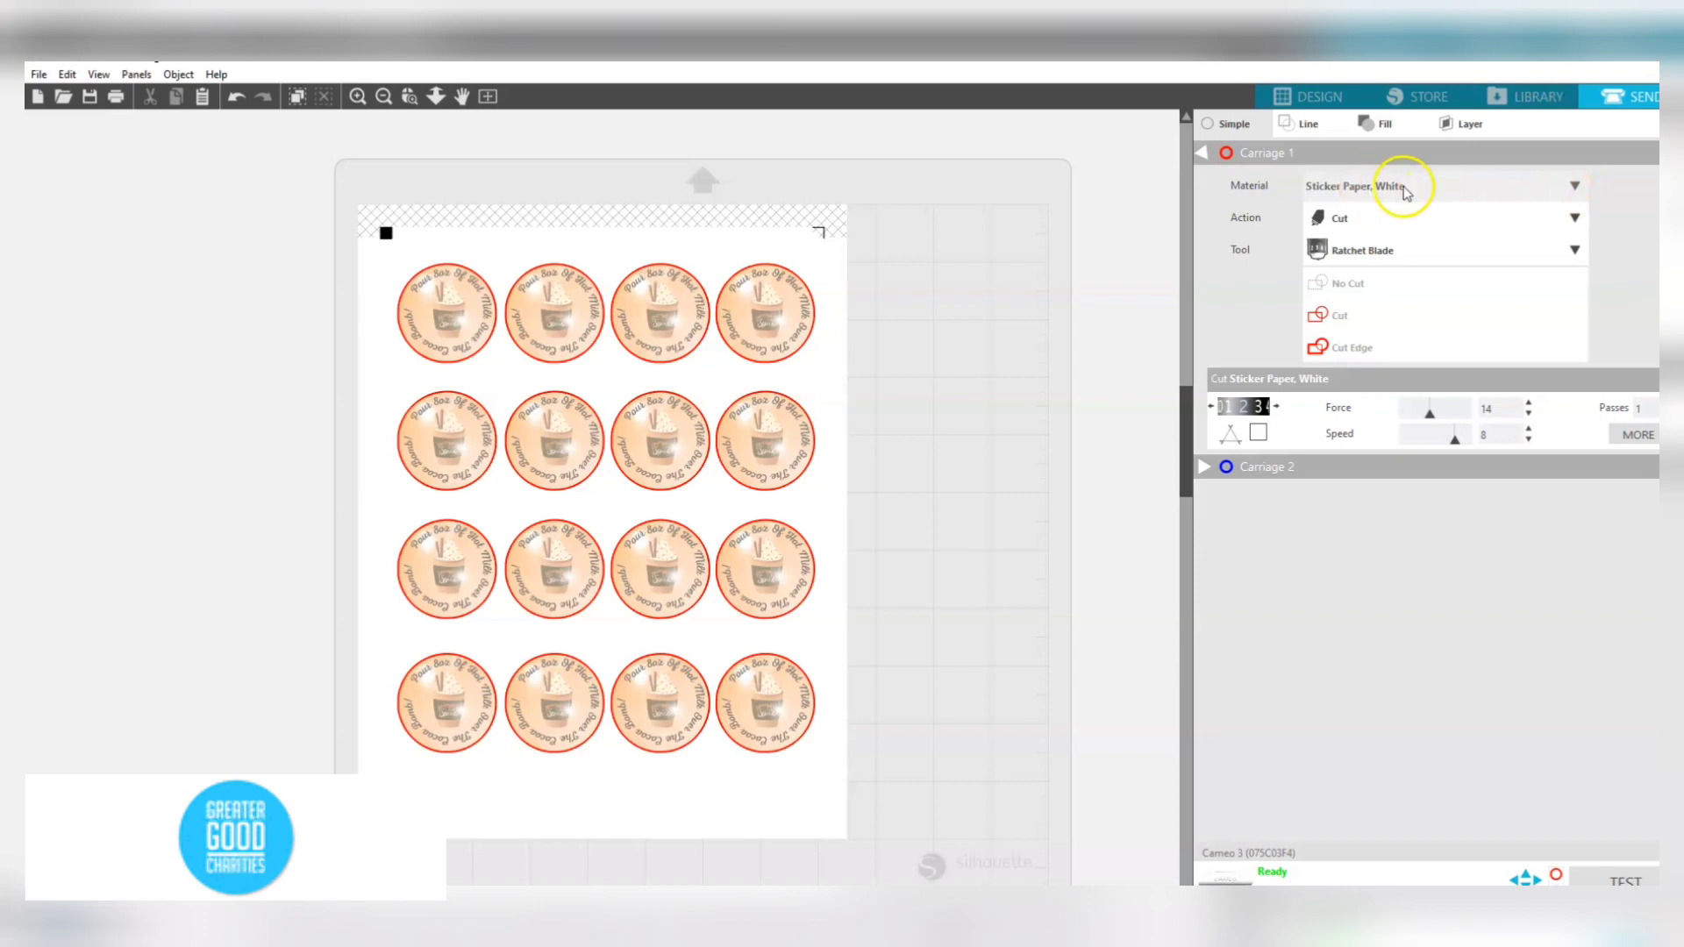
pyautogui.click(1577, 187)
pyautogui.click(1576, 249)
pyautogui.moveTo(1585, 267); pyautogui.dragTo(1577, 469)
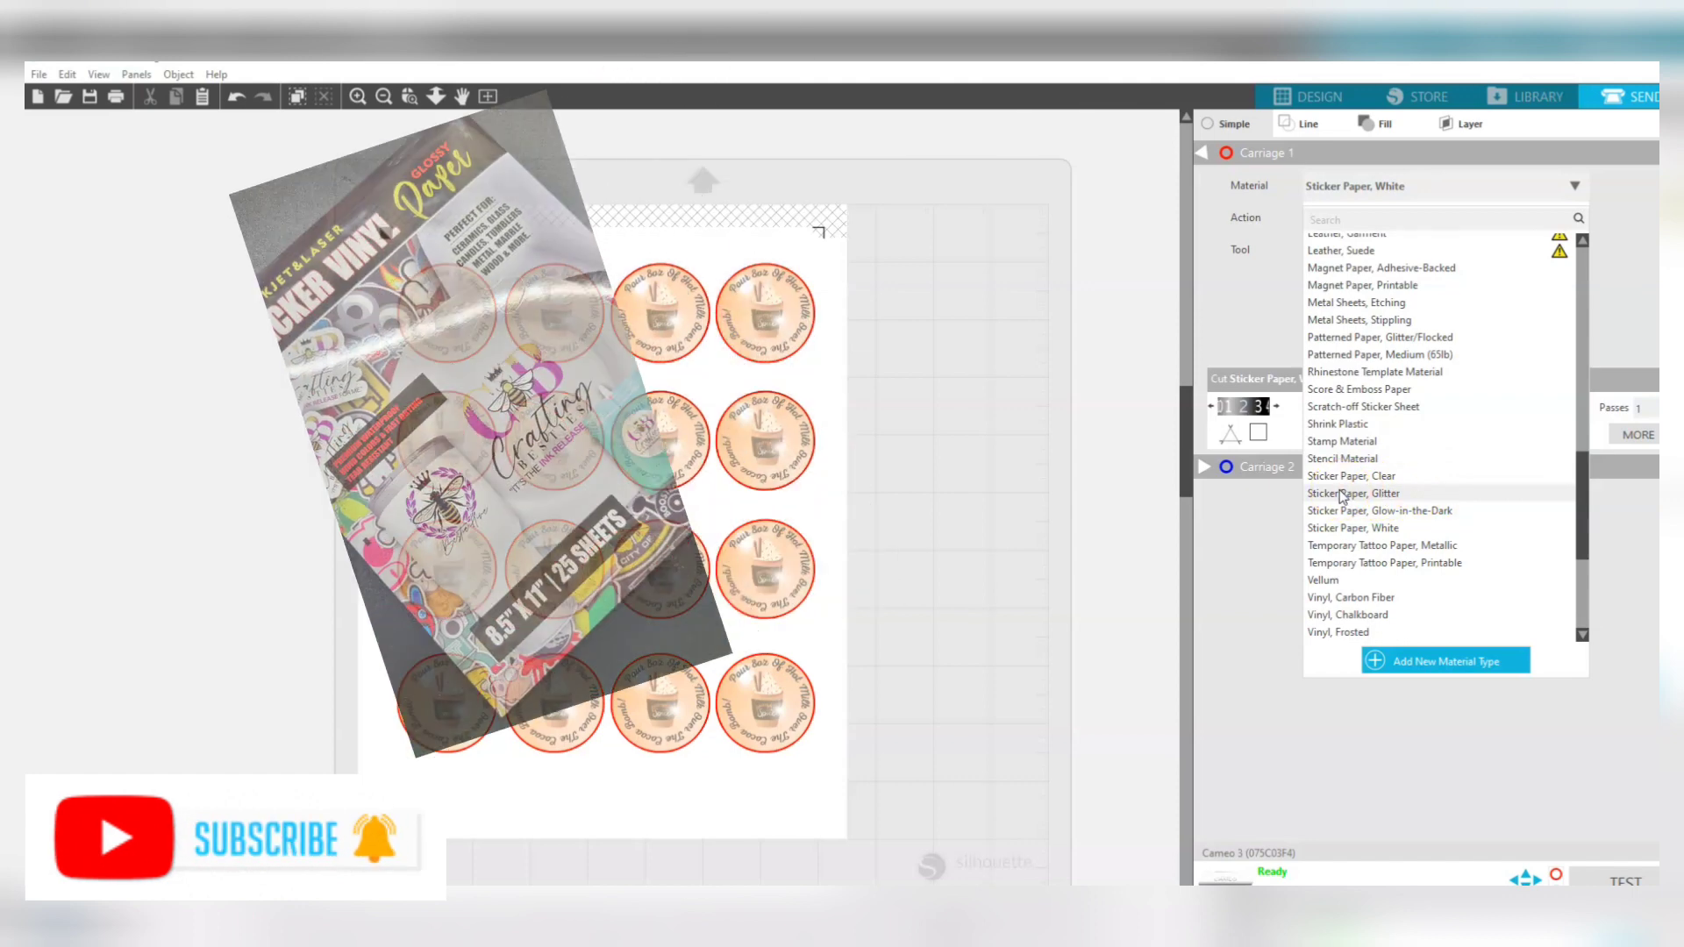
pyautogui.click(1340, 530)
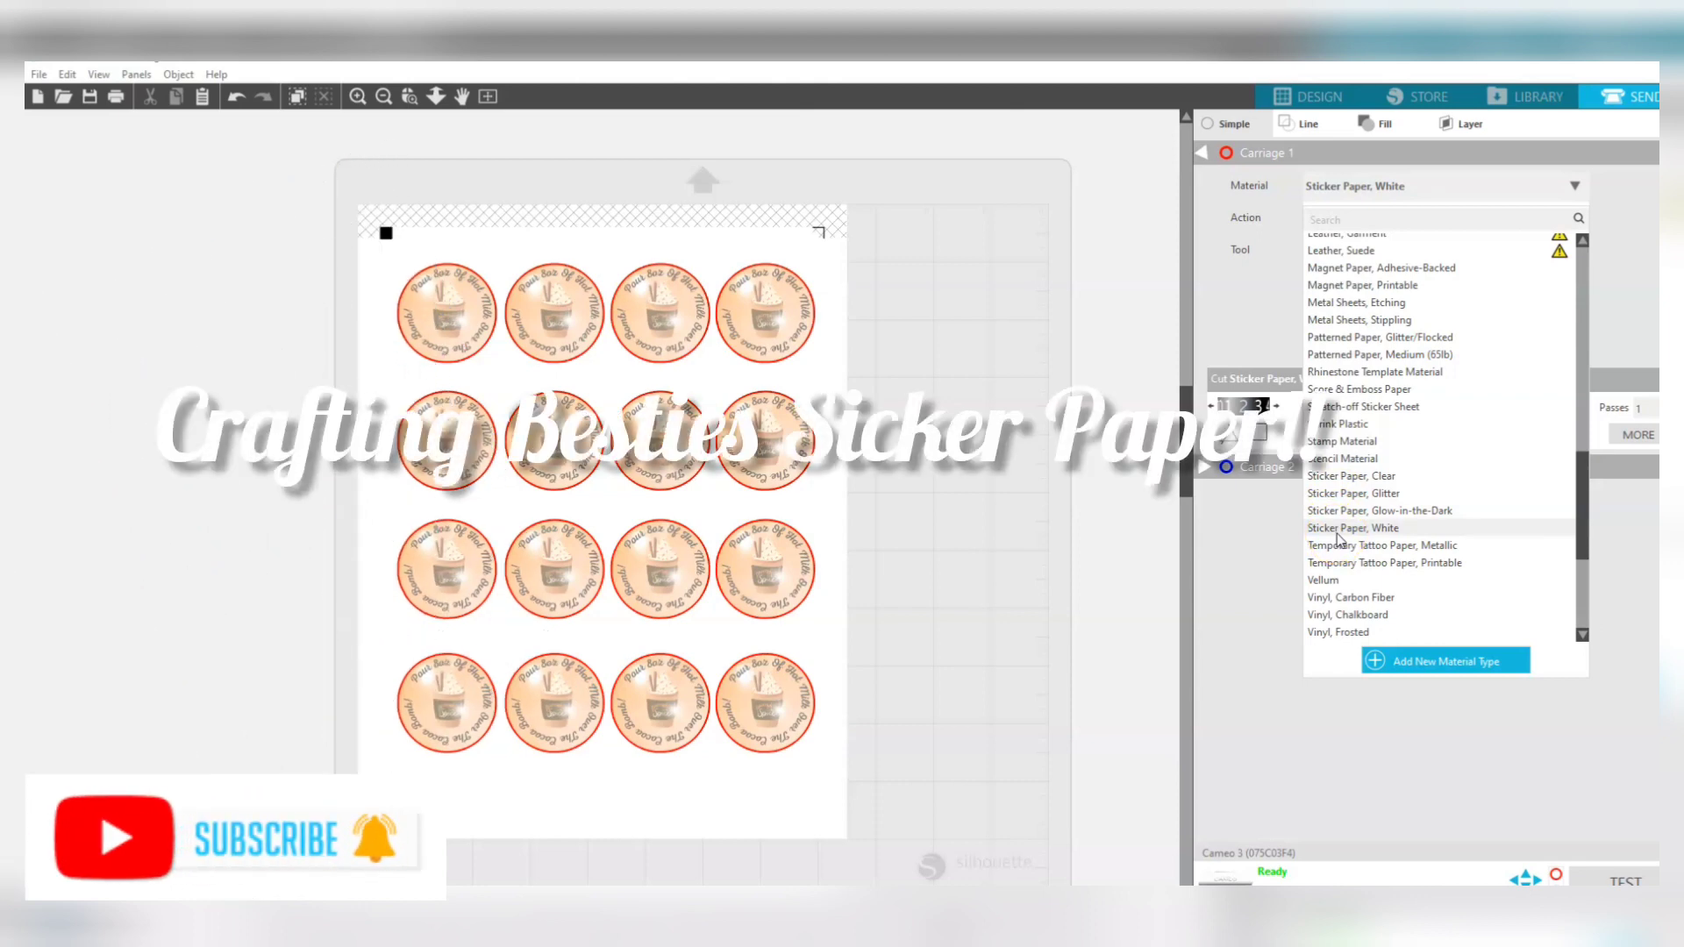
pyautogui.click(1261, 574)
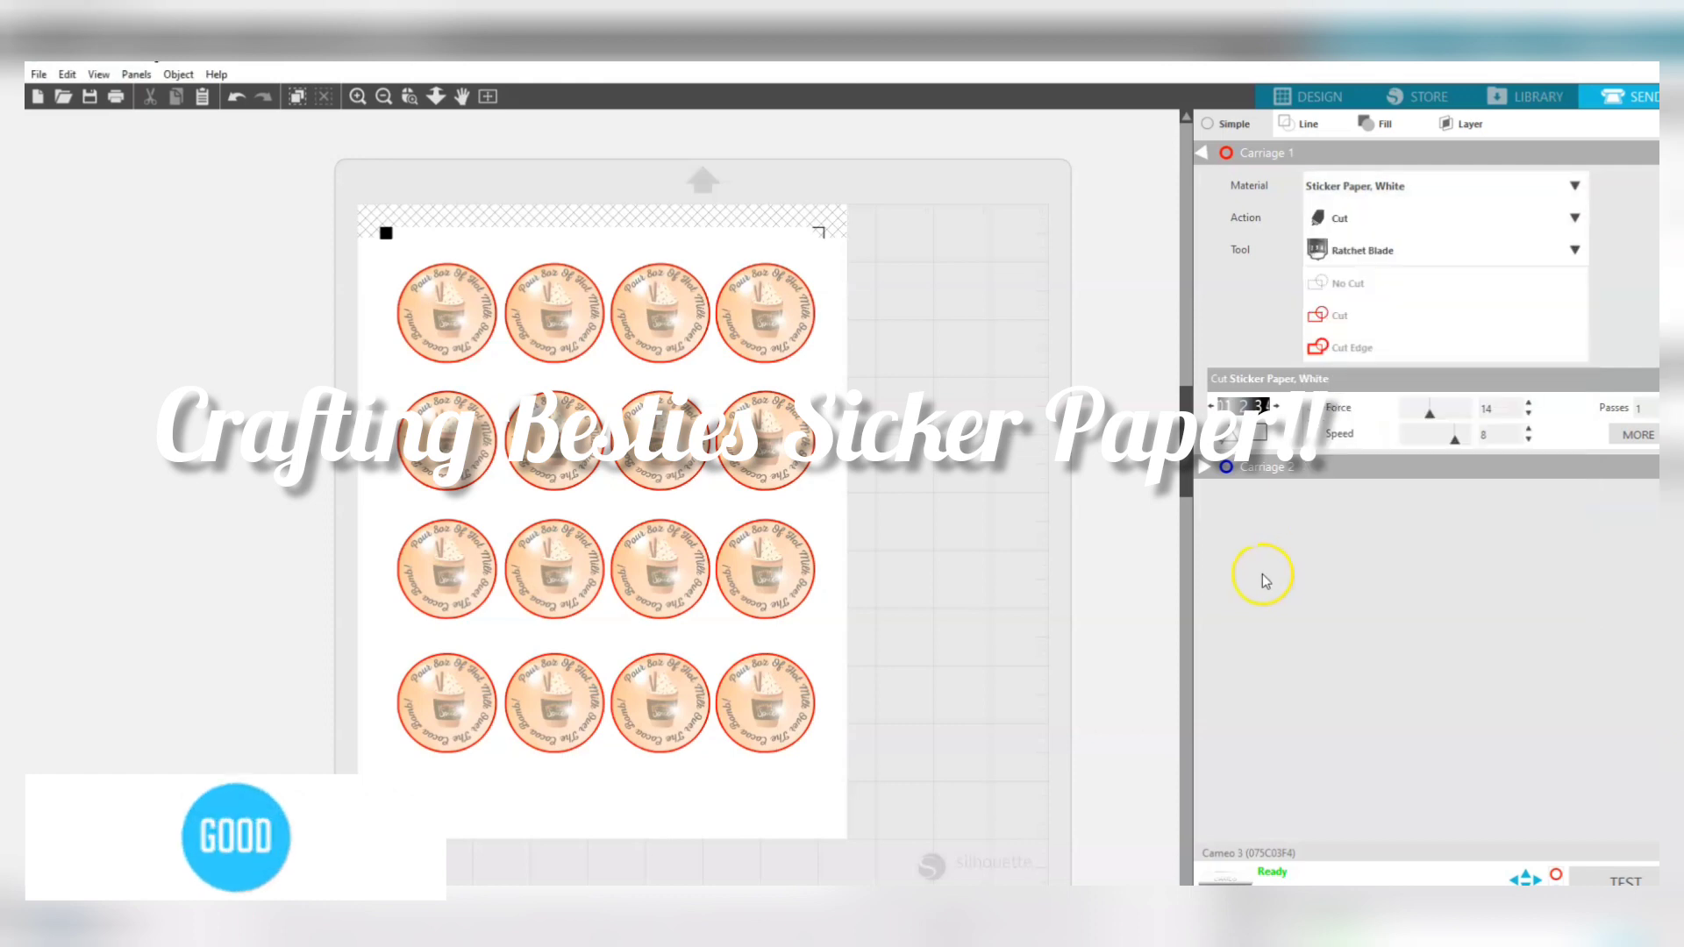
# Keep the Carriage 1 action on Cut, check the cut-line options, and dismiss the Adobe Creative Cloud notification.
pyautogui.click(1576, 216)
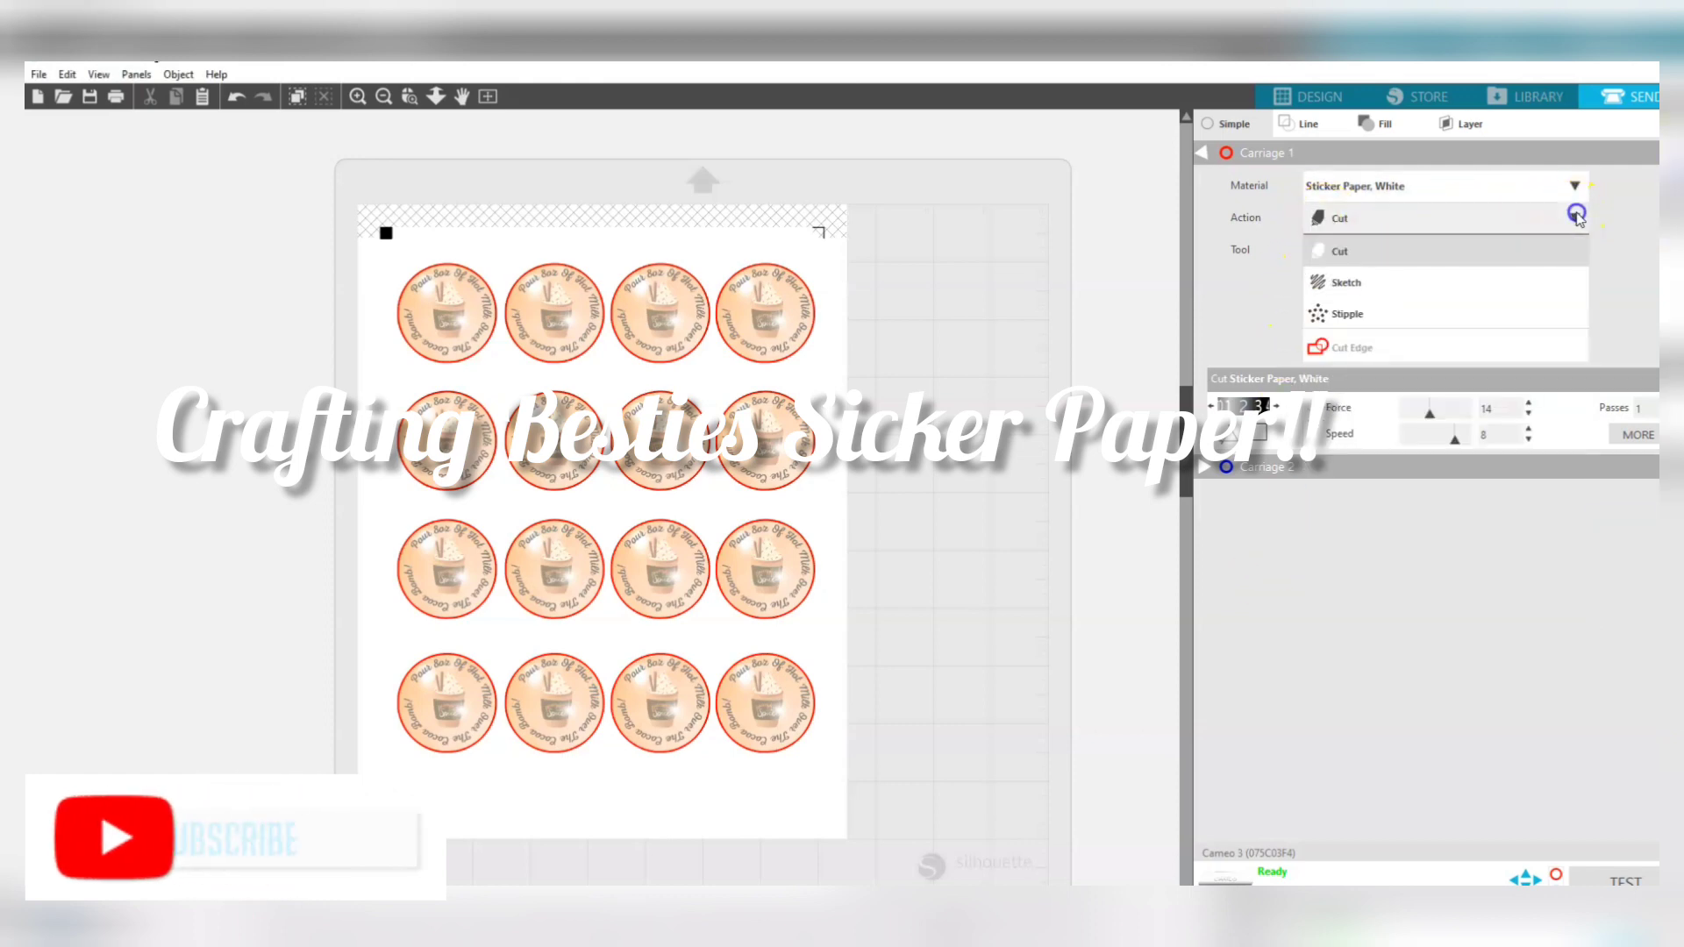
pyautogui.click(1333, 224)
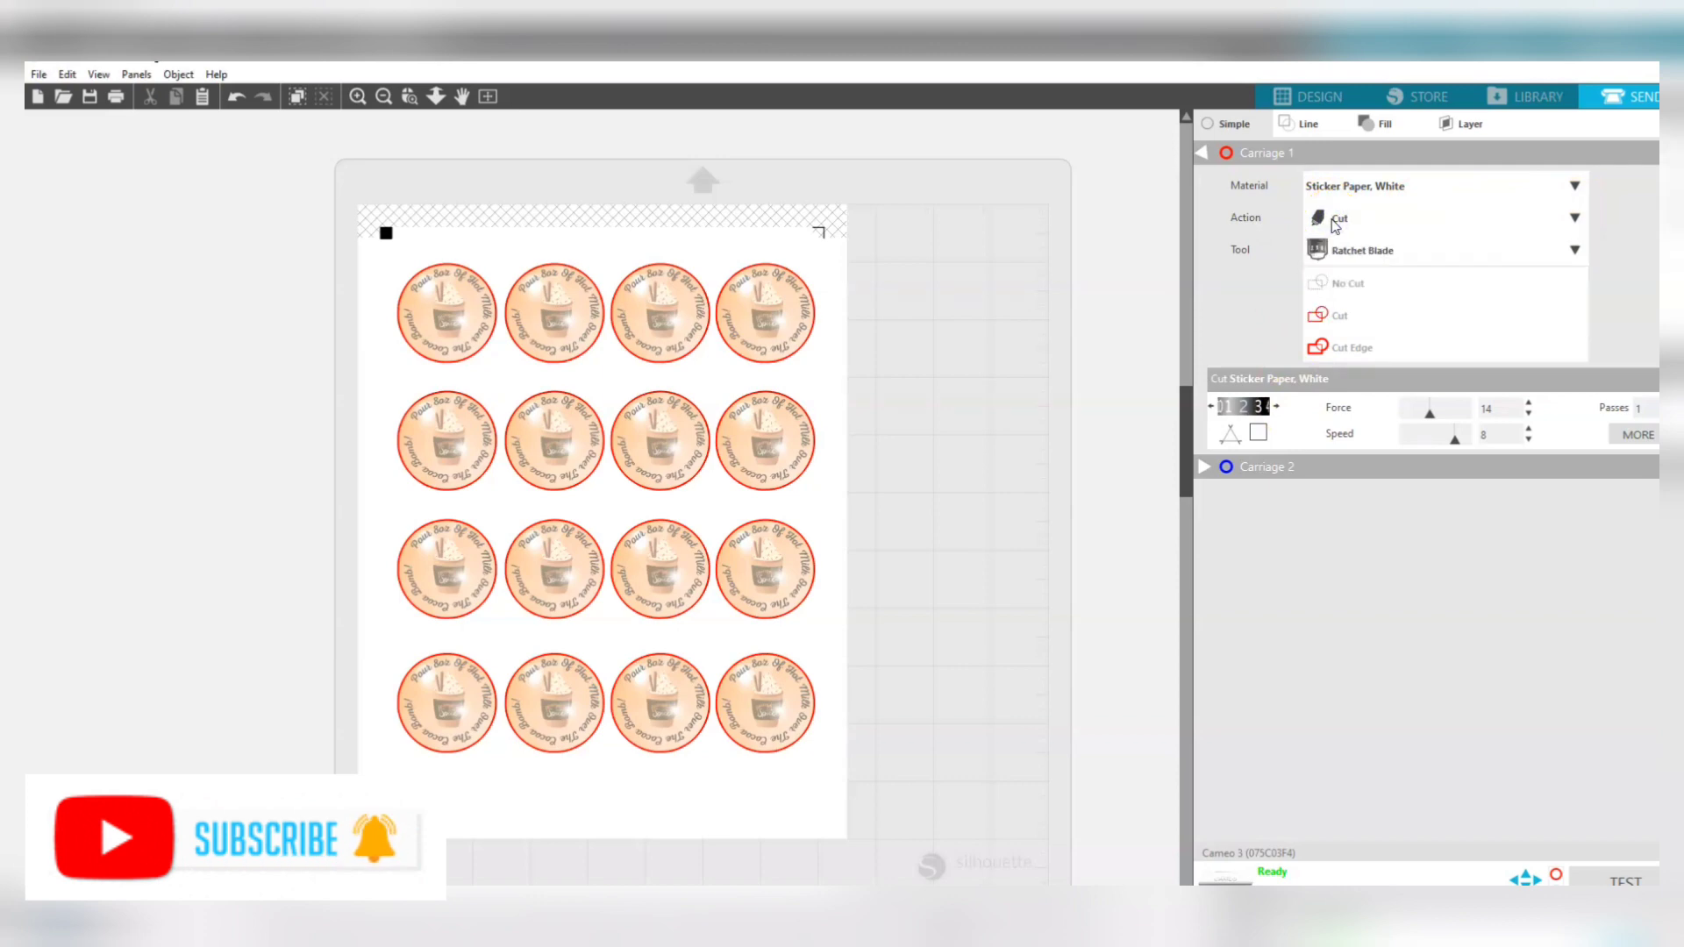
pyautogui.click(1337, 318)
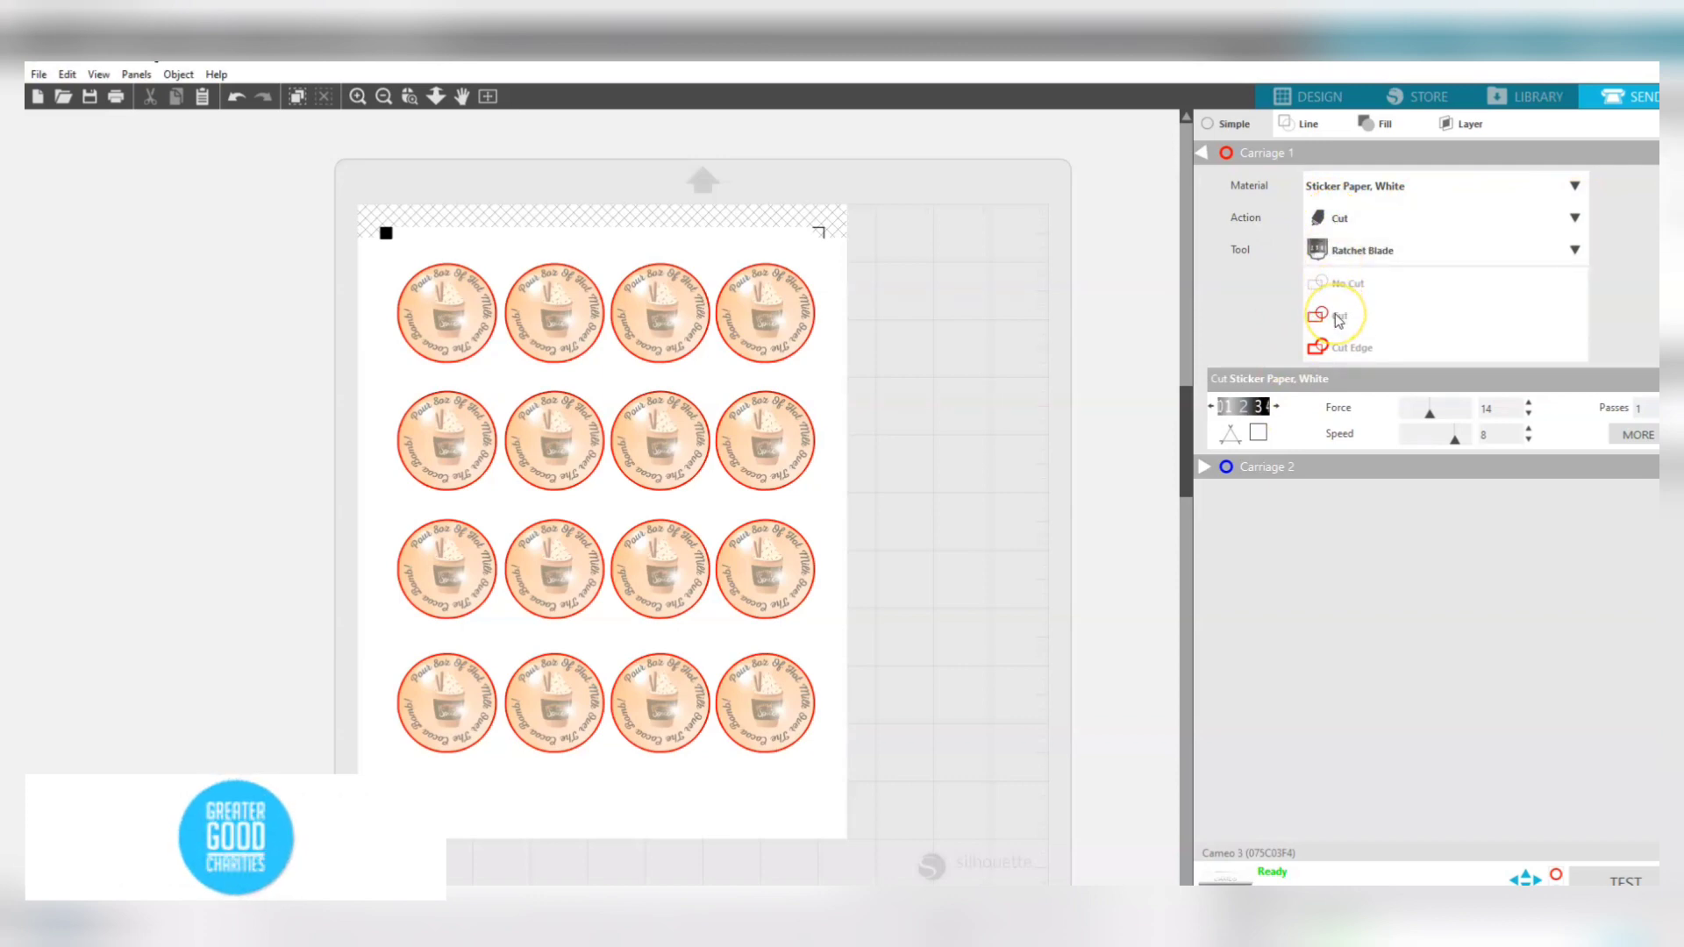
pyautogui.click(1323, 340)
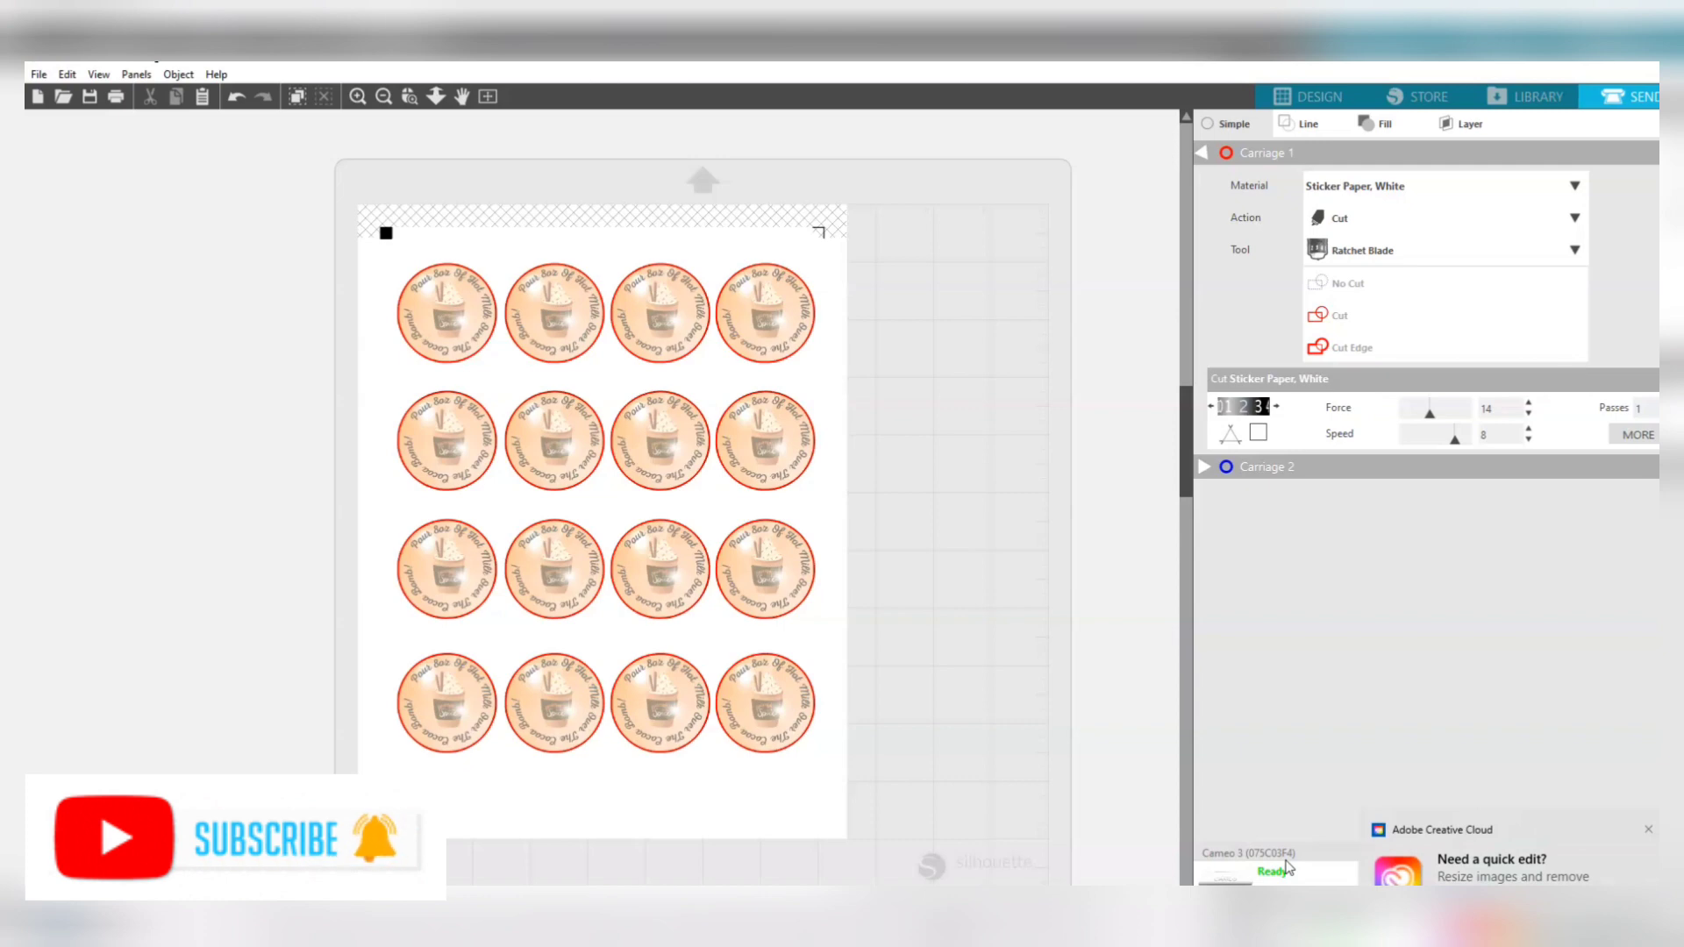
pyautogui.click(1649, 831)
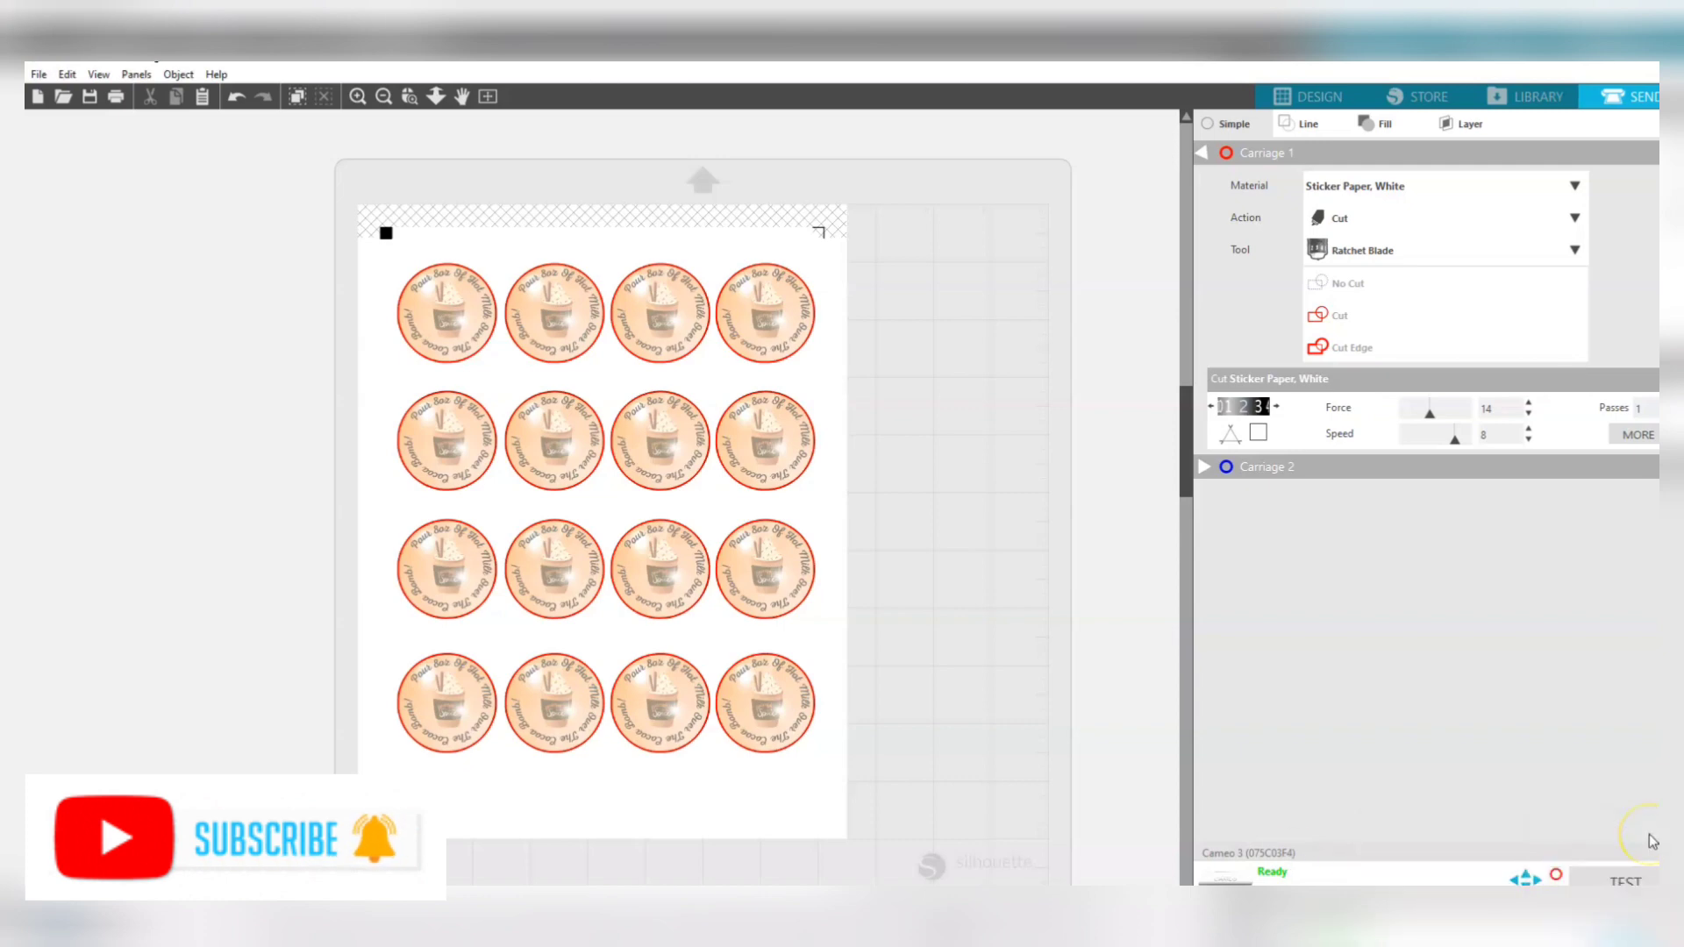
pyautogui.click(1623, 174)
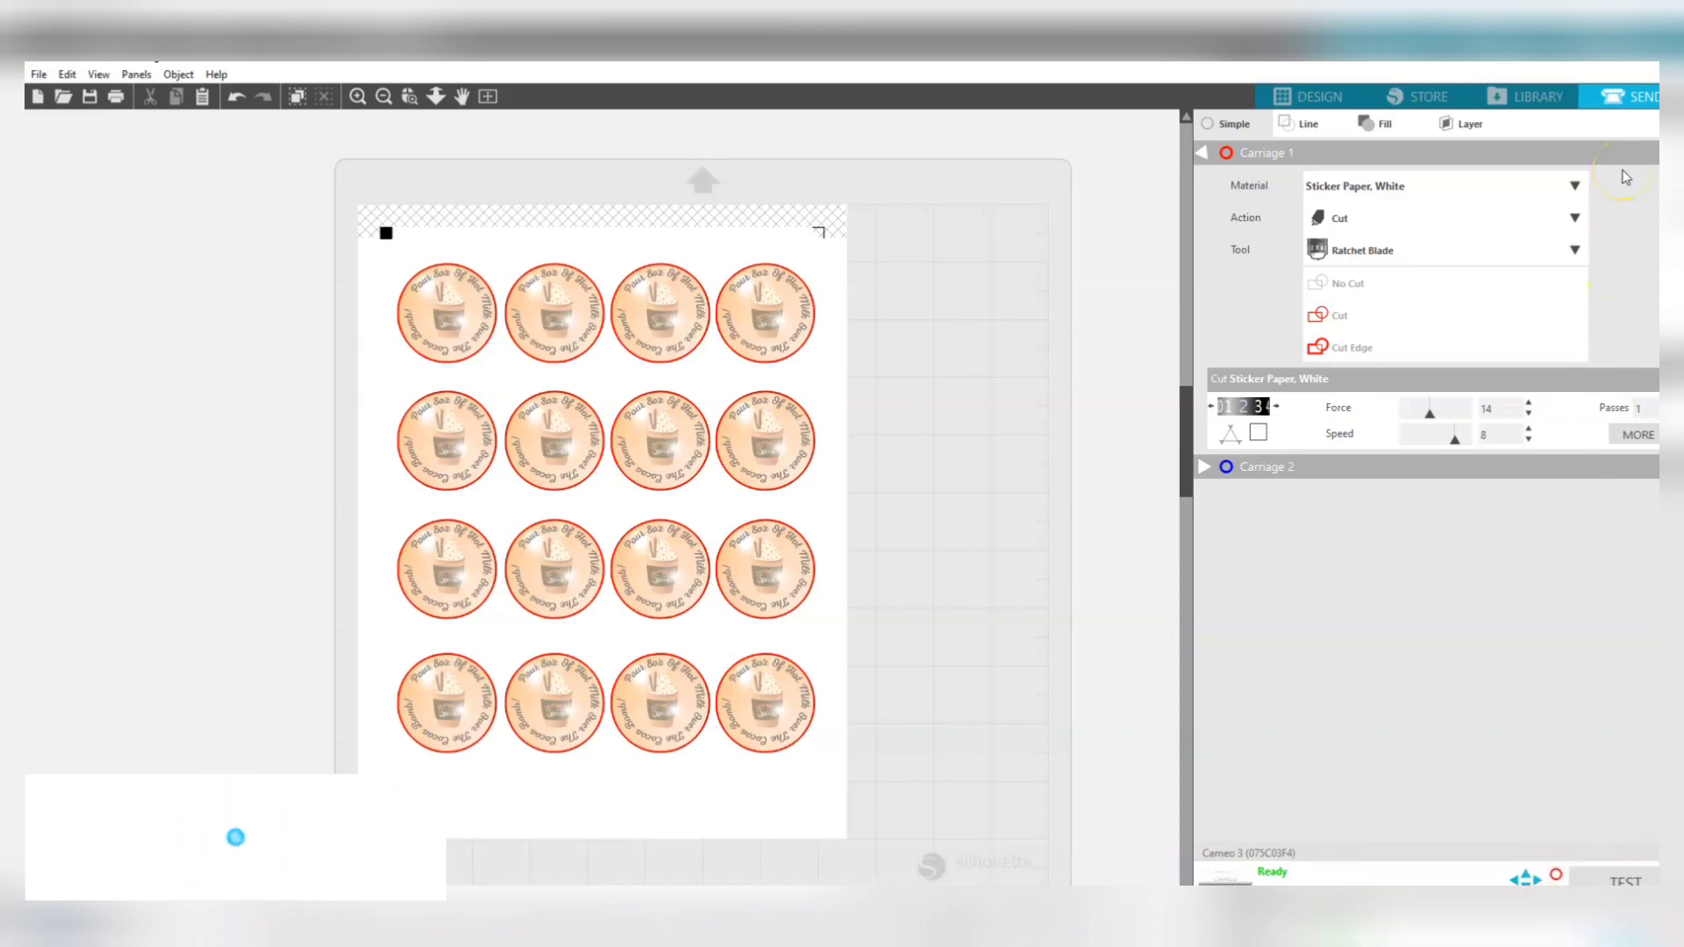
# Return to the design and open the print preview to check the sticker rows and registration marks.
pyautogui.click(1328, 95)
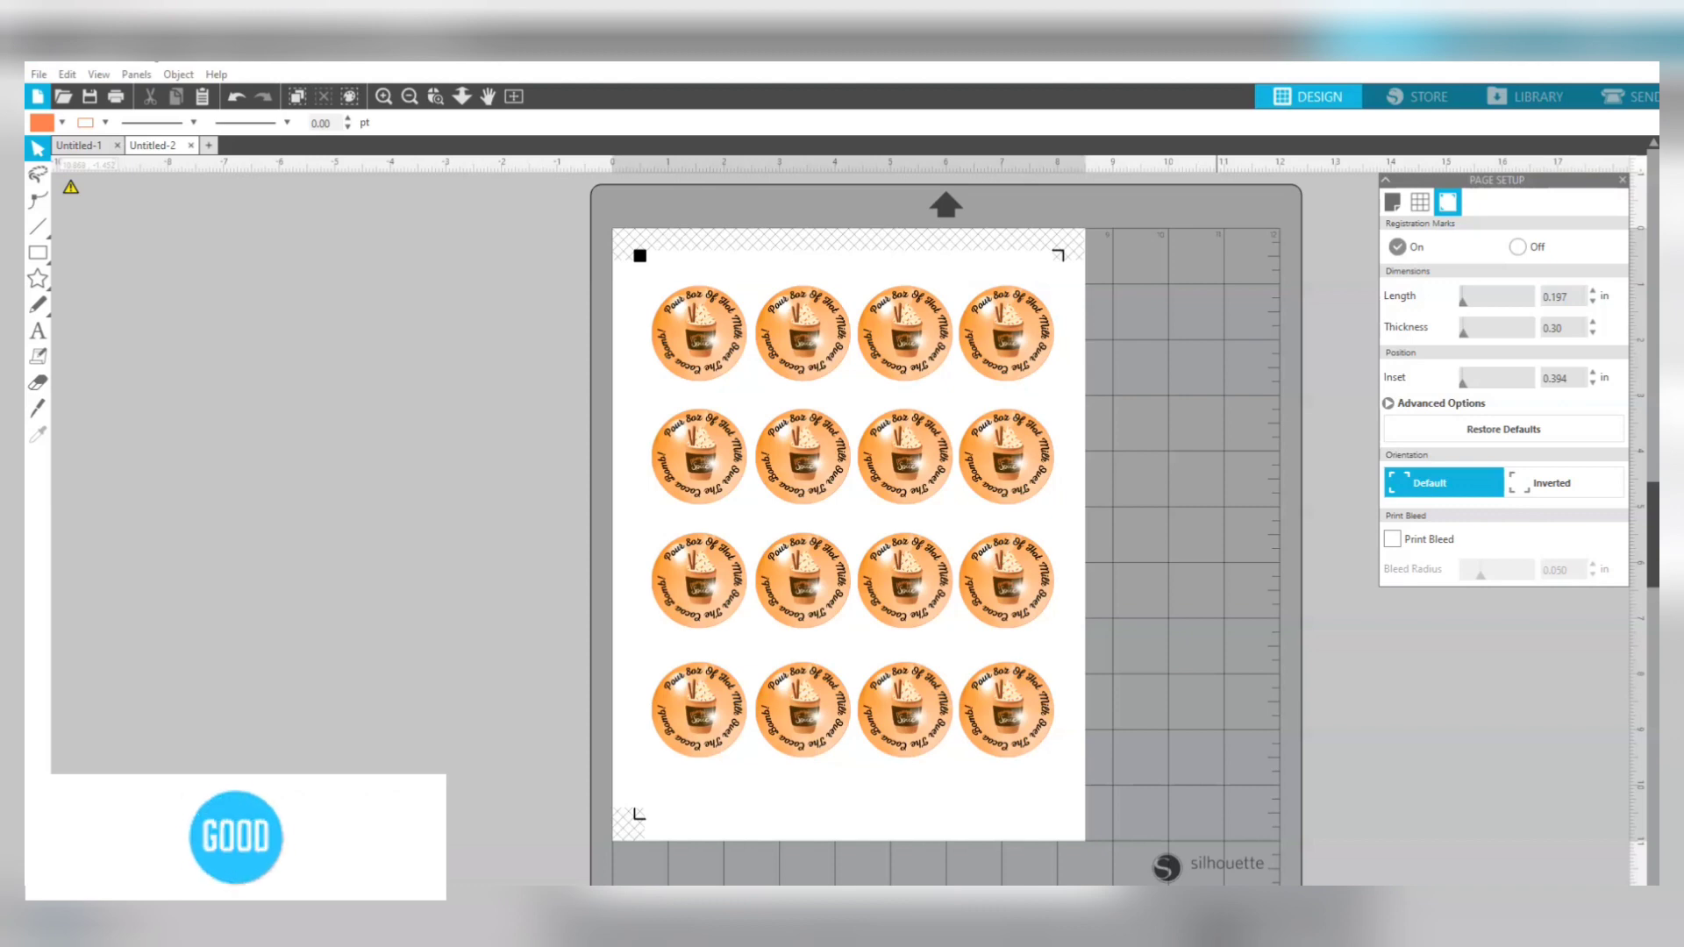
pyautogui.click(96, 97)
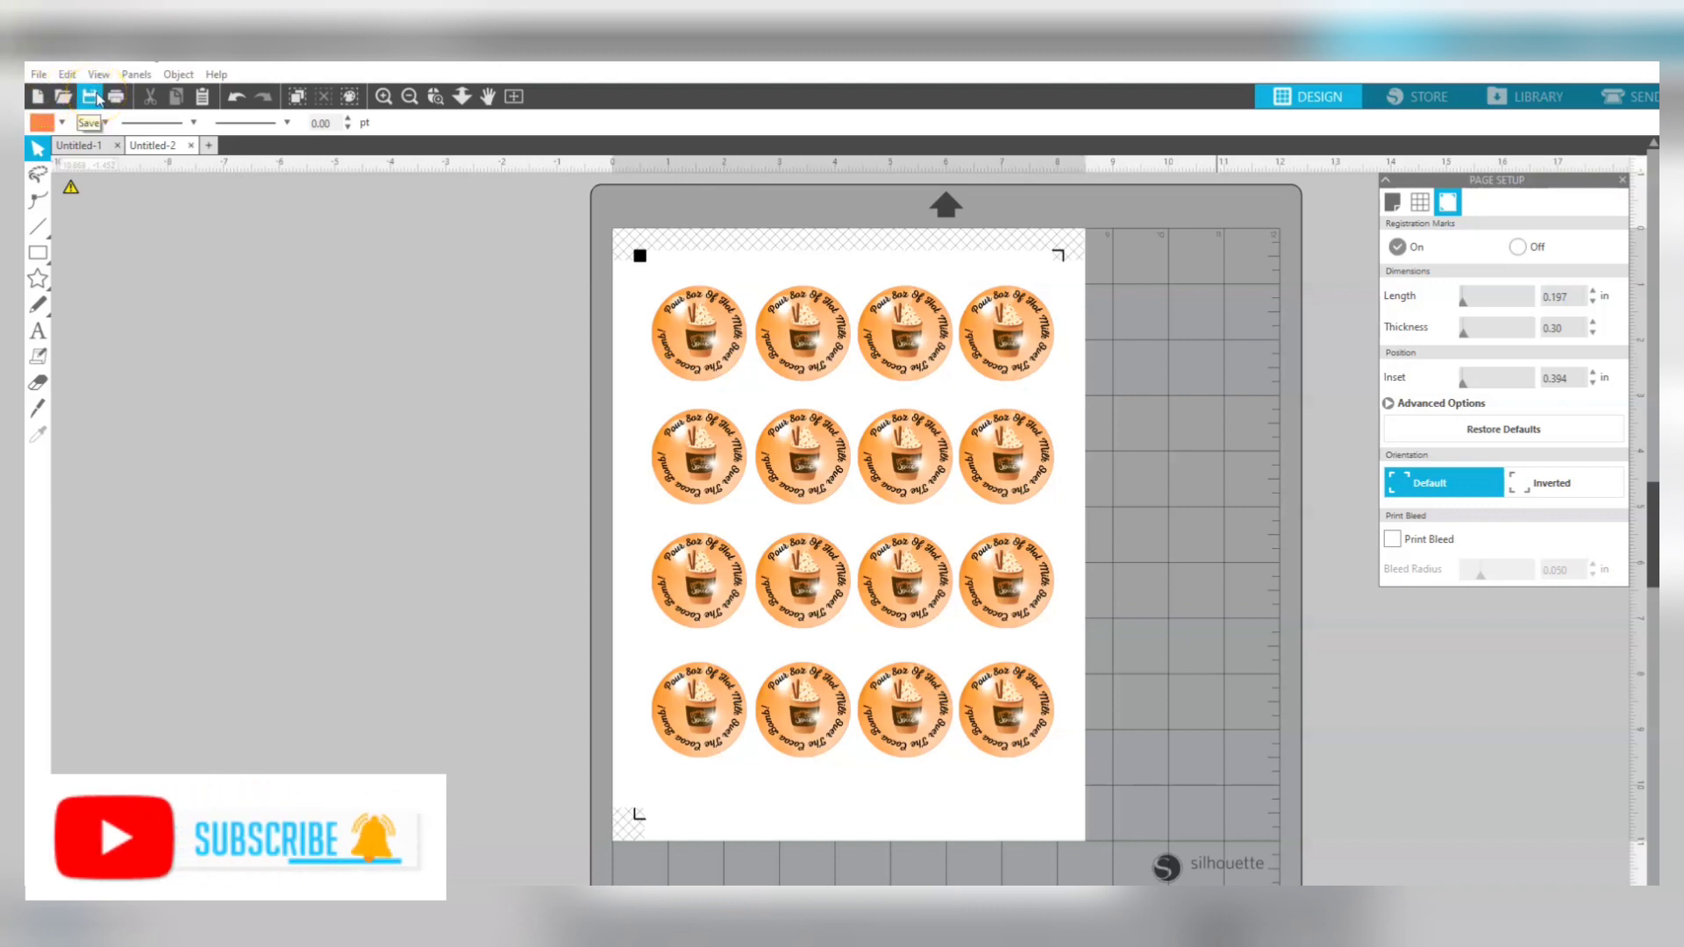
pyautogui.click(115, 97)
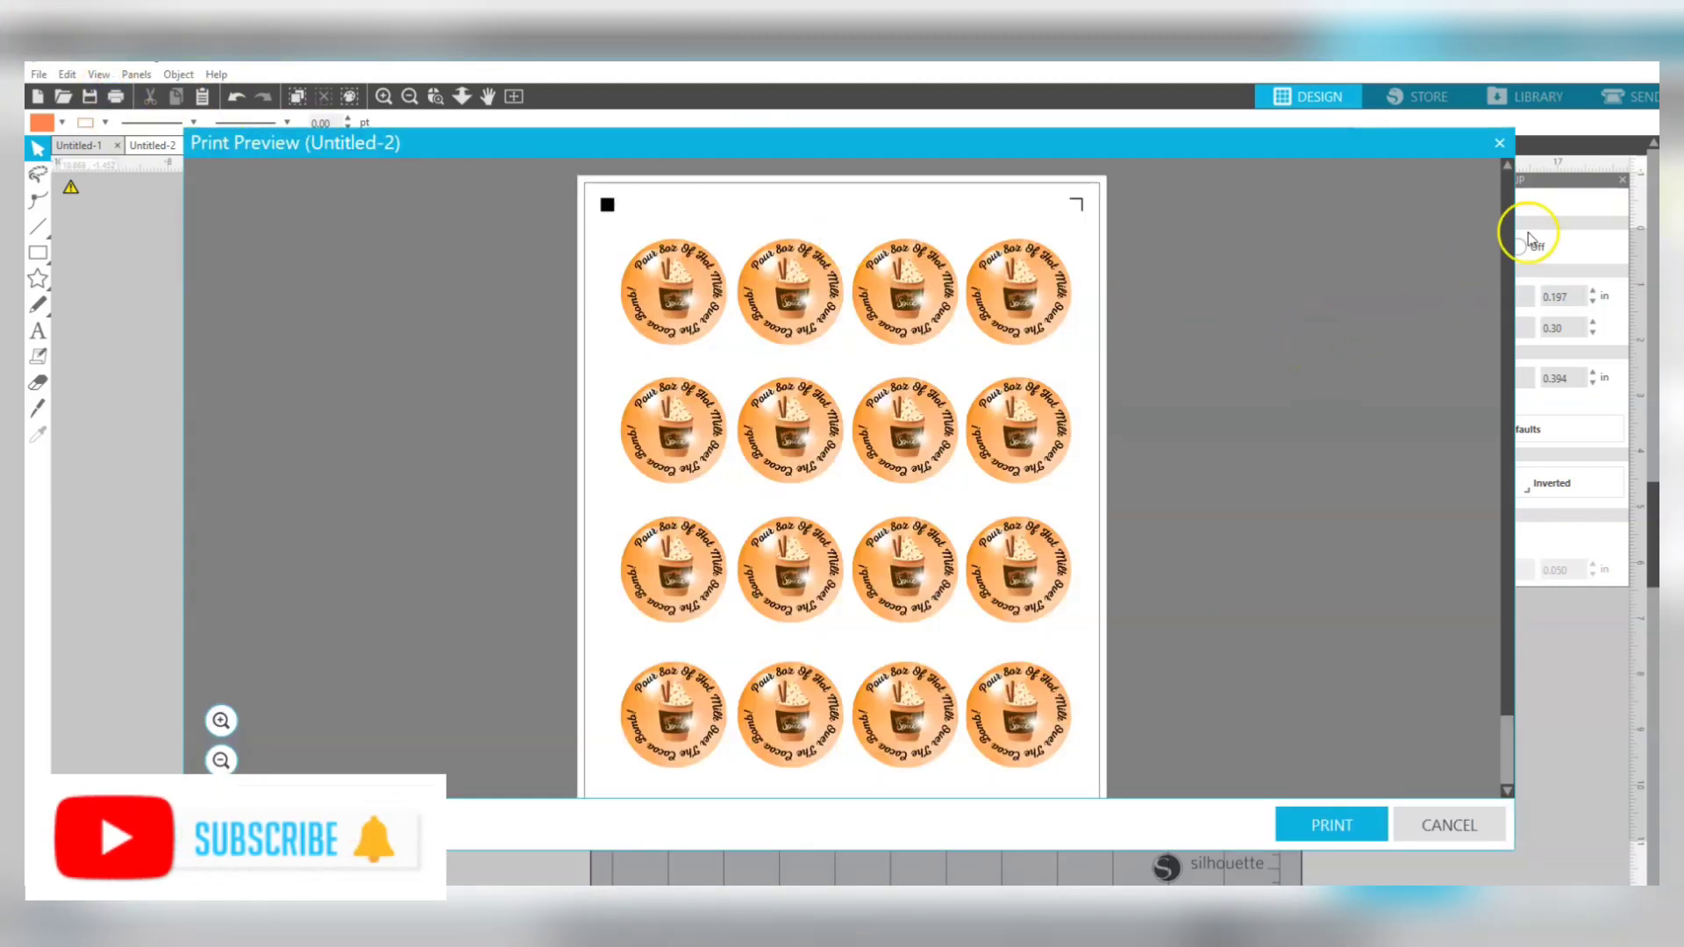
pyautogui.moveTo(1509, 230)
pyautogui.mouseDown()
pyautogui.moveTo(1503, 307)
pyautogui.moveTo(1482, 244)
pyautogui.mouseUp()
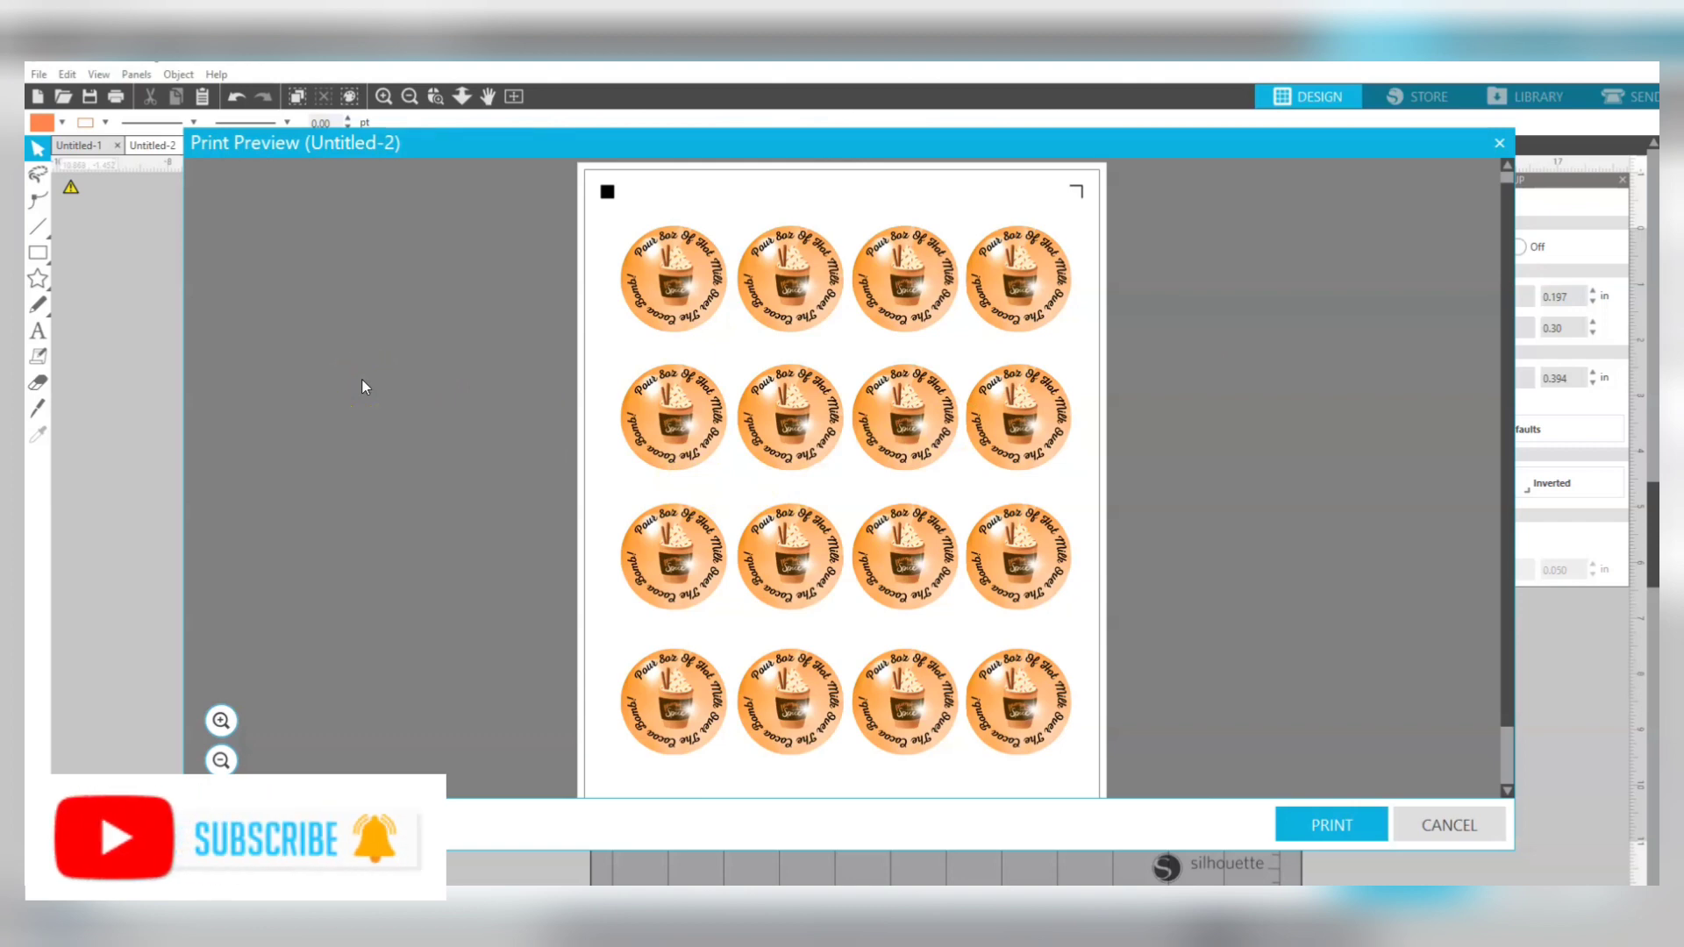
# Review the pigment-ink WF-7710 printer's preferences for Letter (8.5 x 11 in), Portrait and Plain Paper / Bright White Paper, and leave without printing.
pyautogui.click(1324, 823)
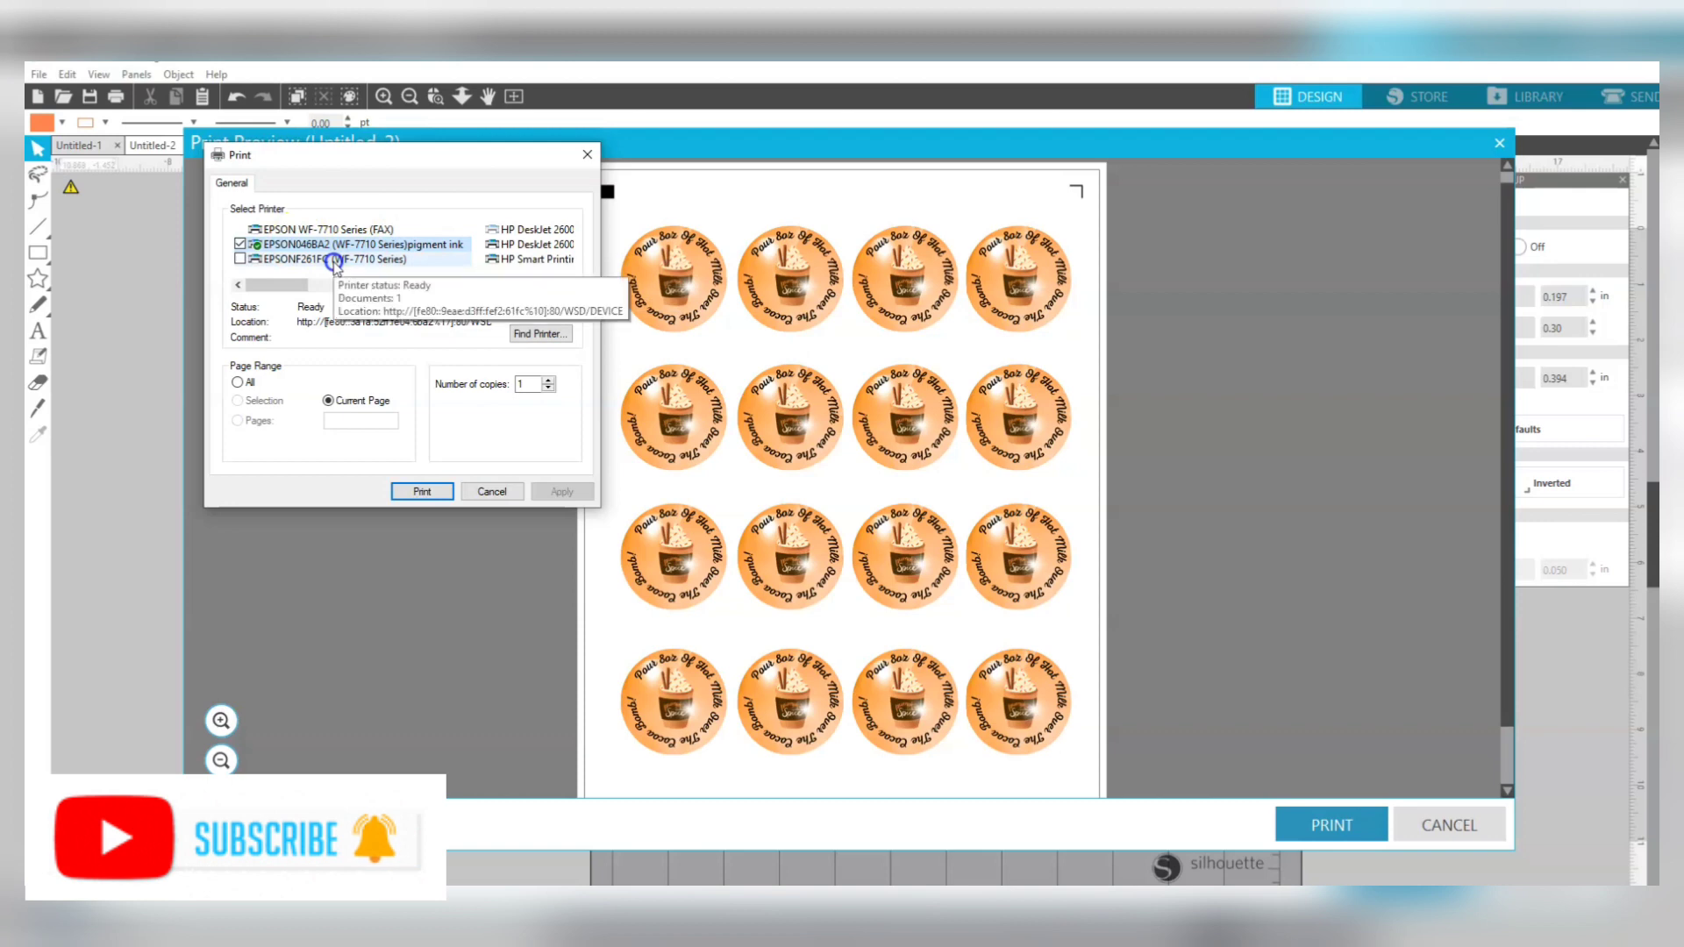
pyautogui.click(437, 492)
pyautogui.click(533, 311)
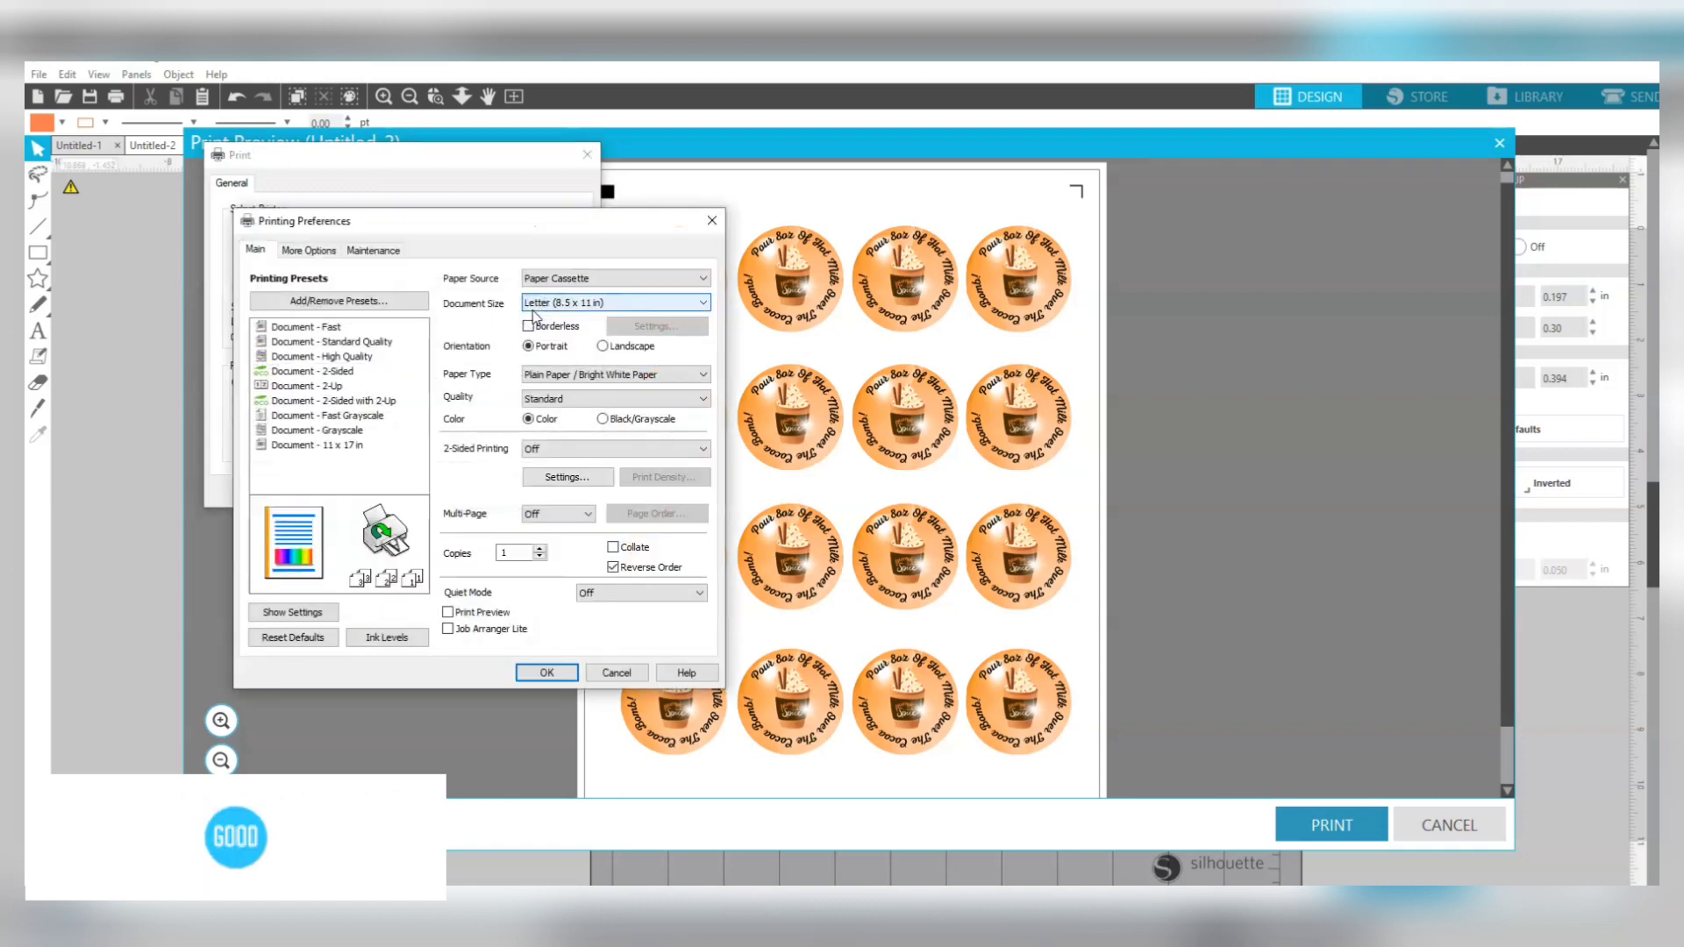
pyautogui.click(526, 348)
pyautogui.click(551, 377)
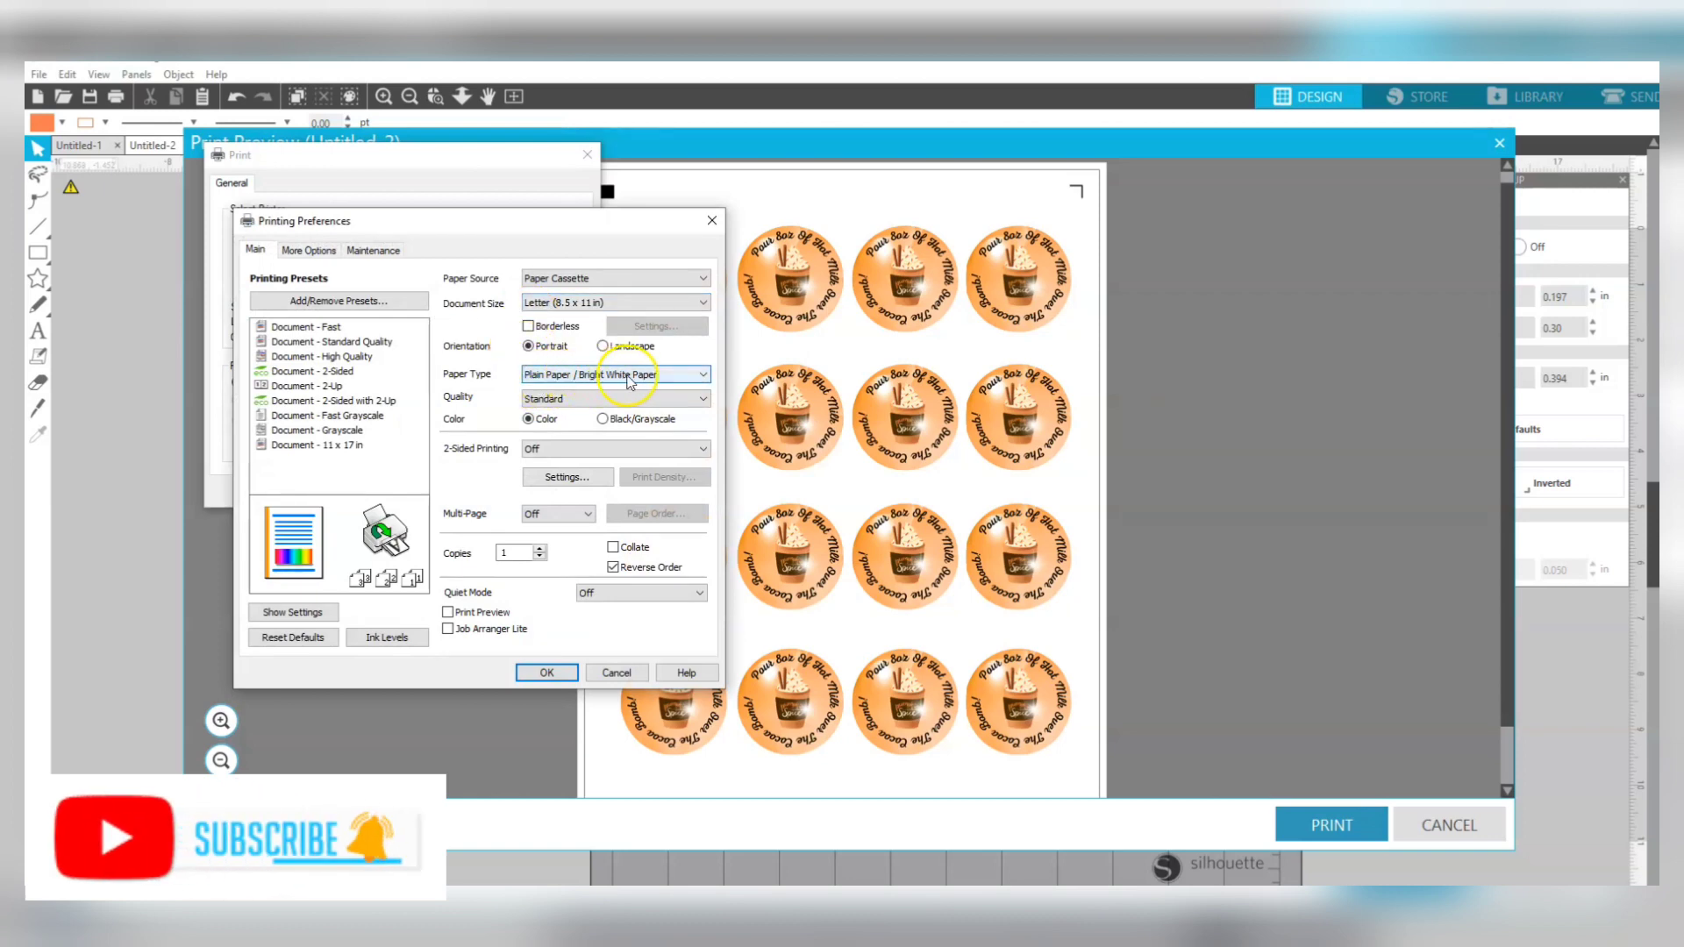
pyautogui.click(703, 375)
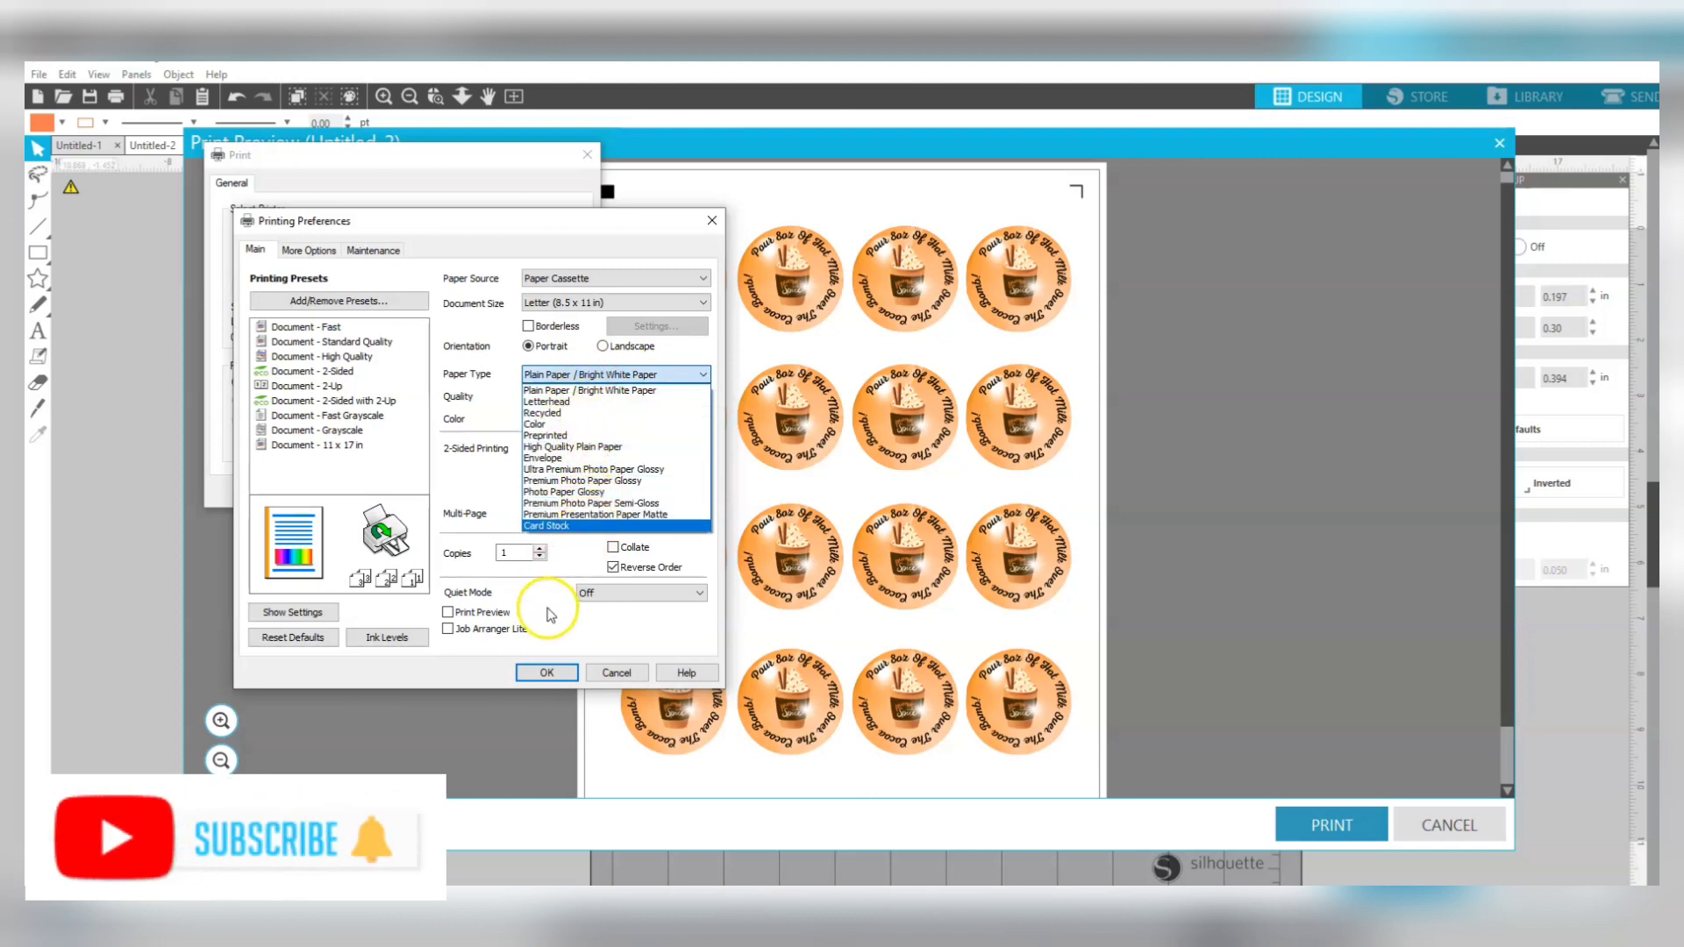
pyautogui.click(562, 629)
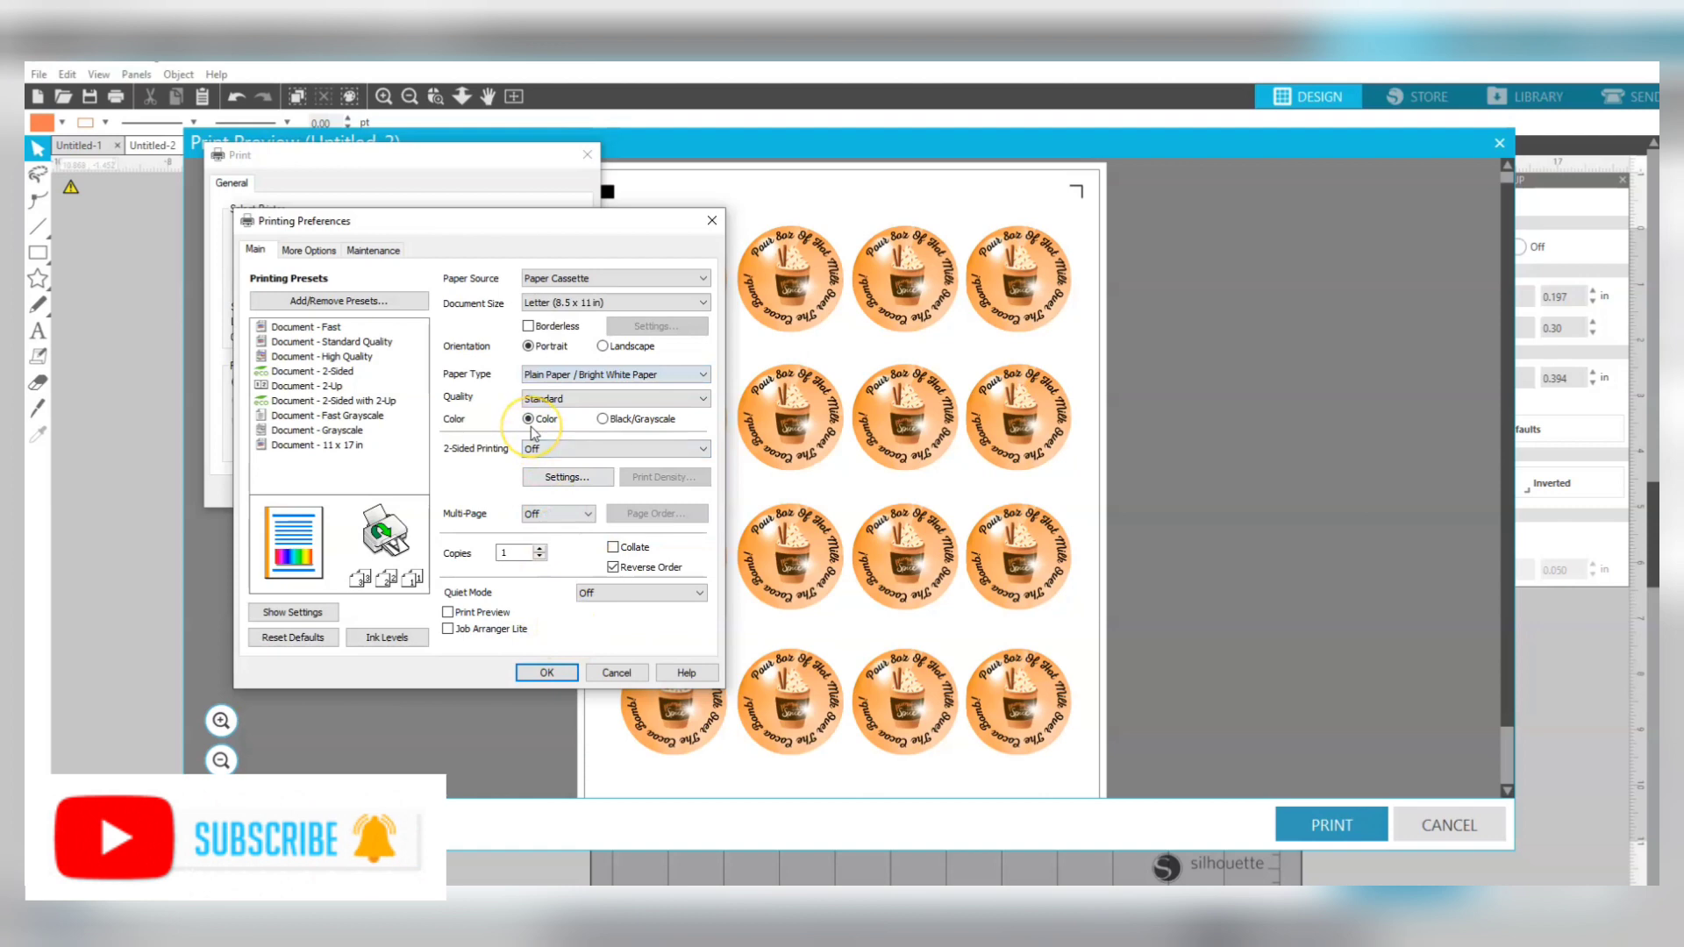
pyautogui.click(567, 672)
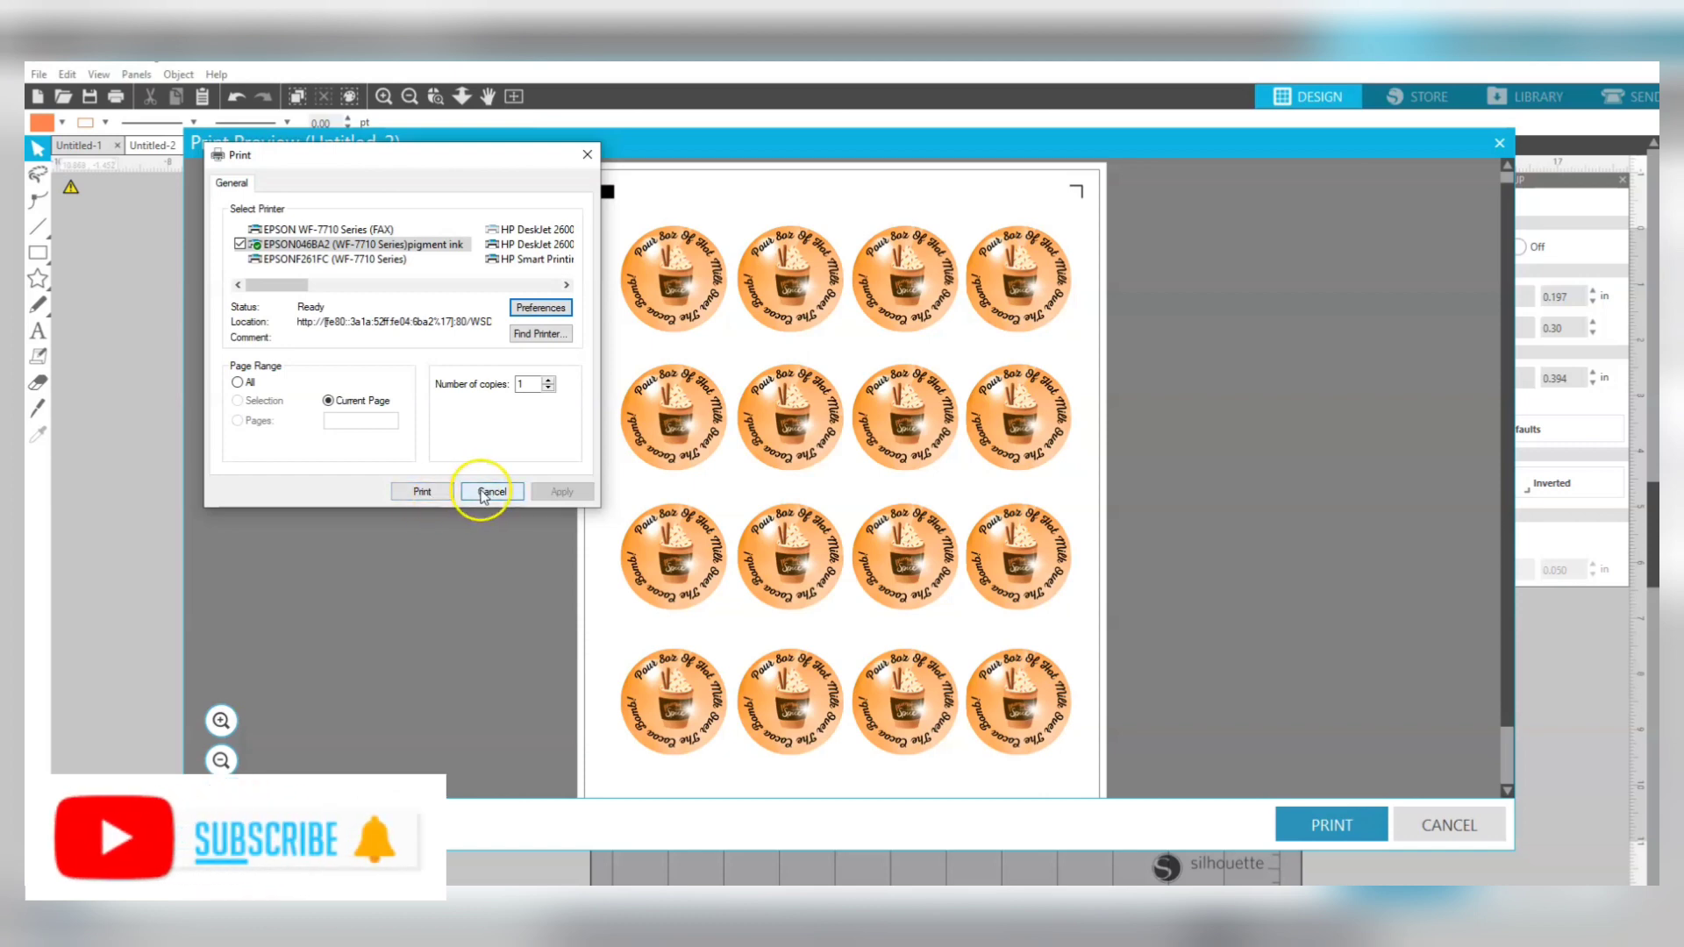
pyautogui.click(481, 491)
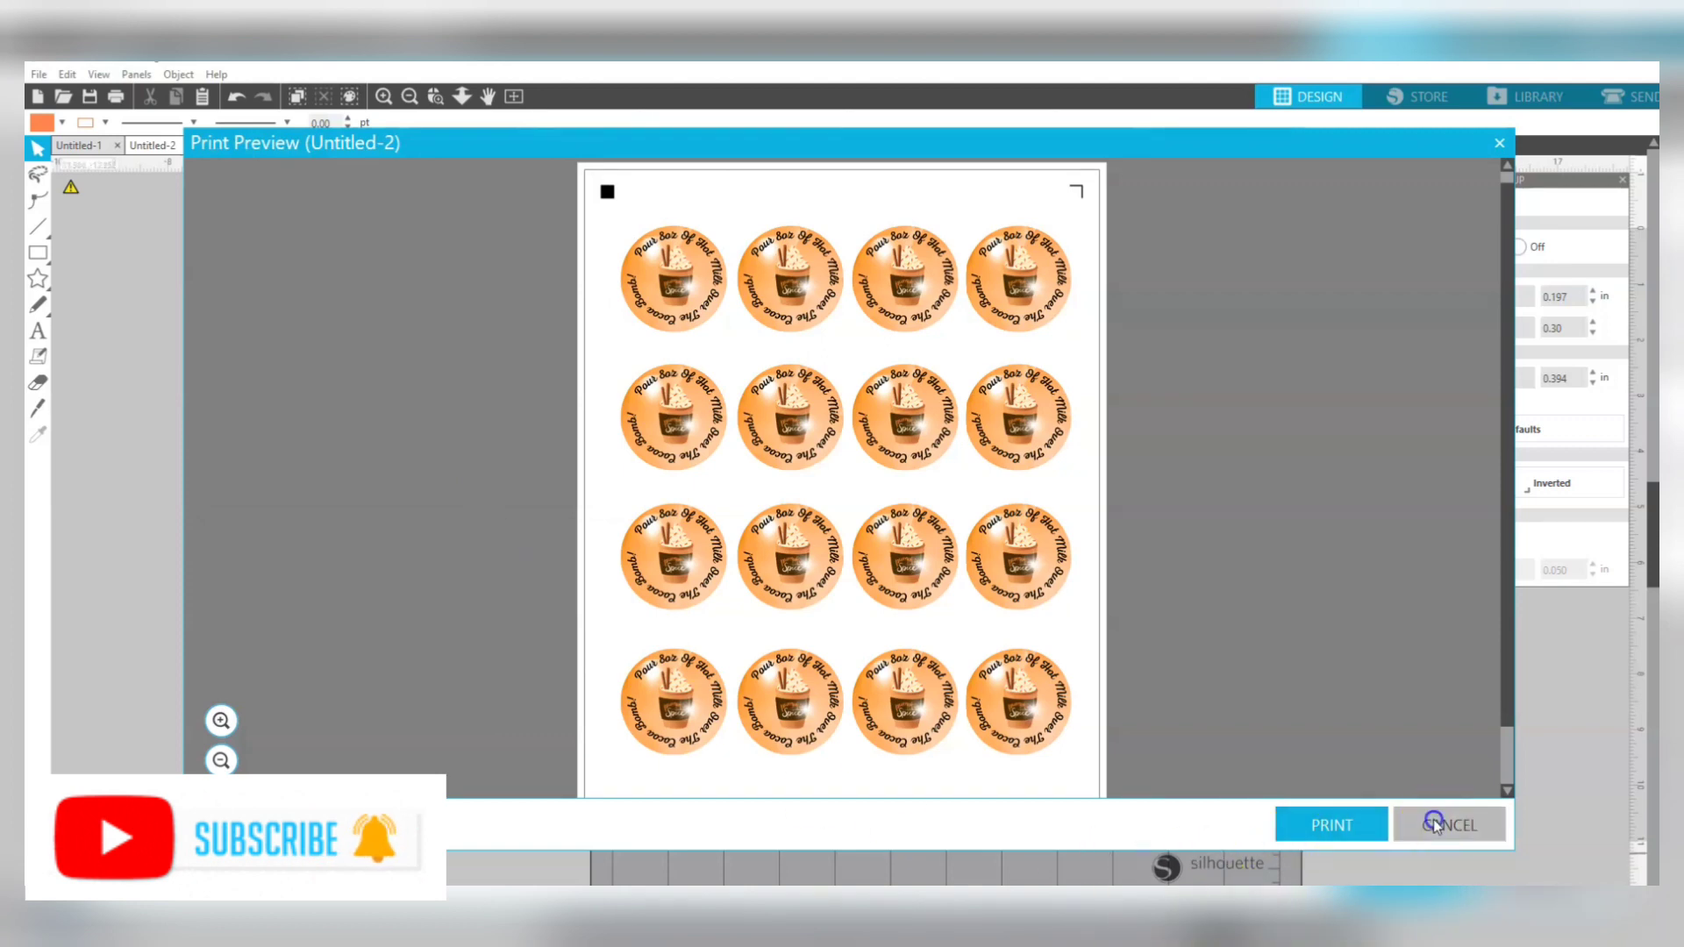
pyautogui.click(1438, 824)
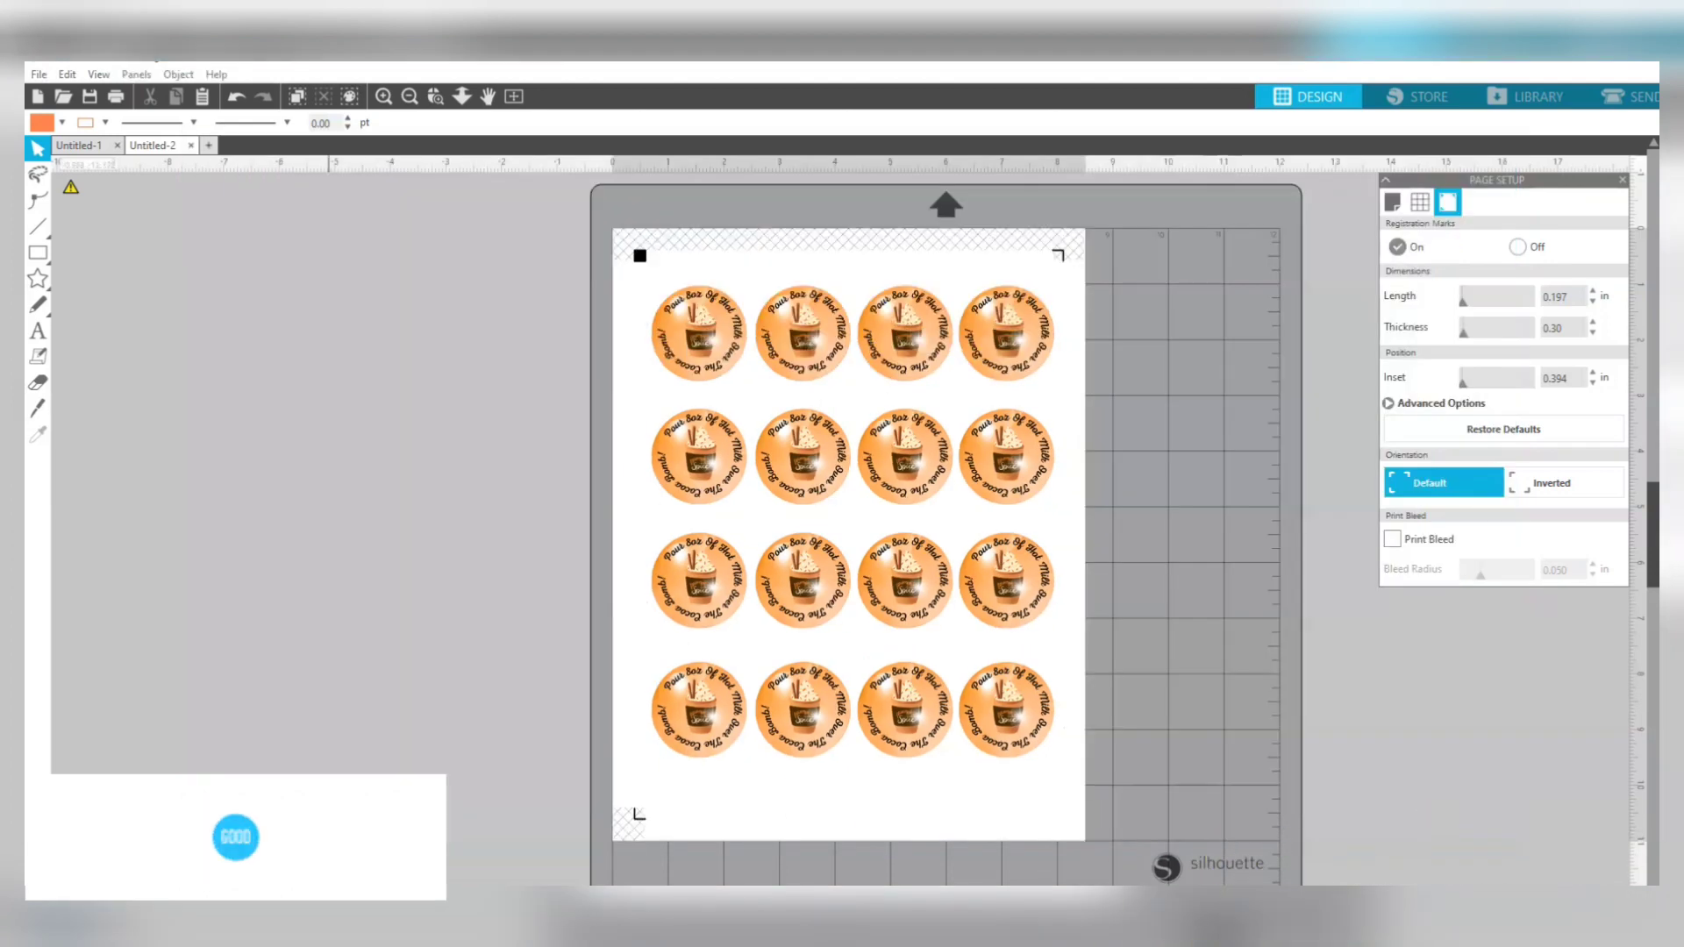